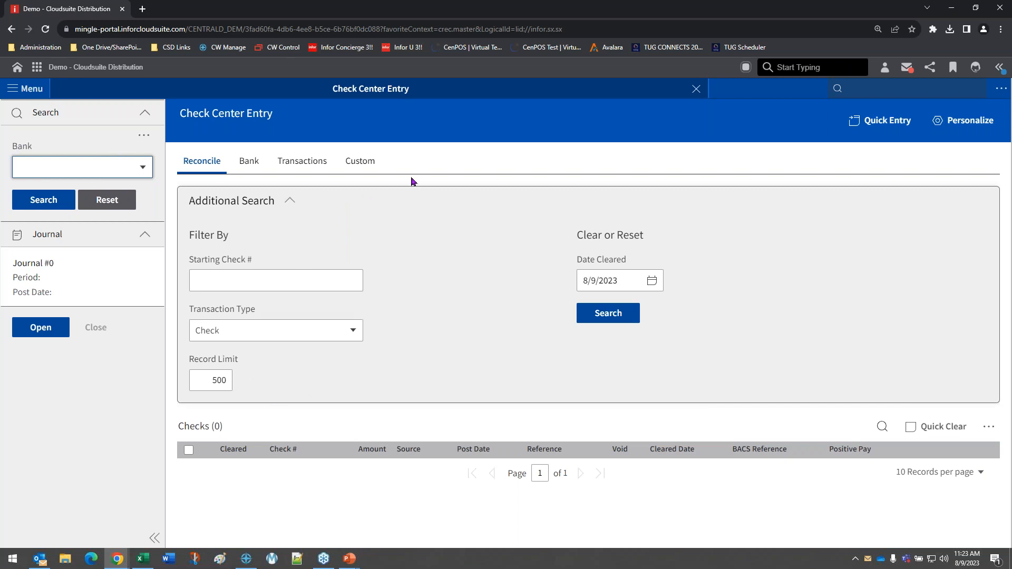
- Load the BANK OF NEVADA records in Check Center Entry
click(143, 168)
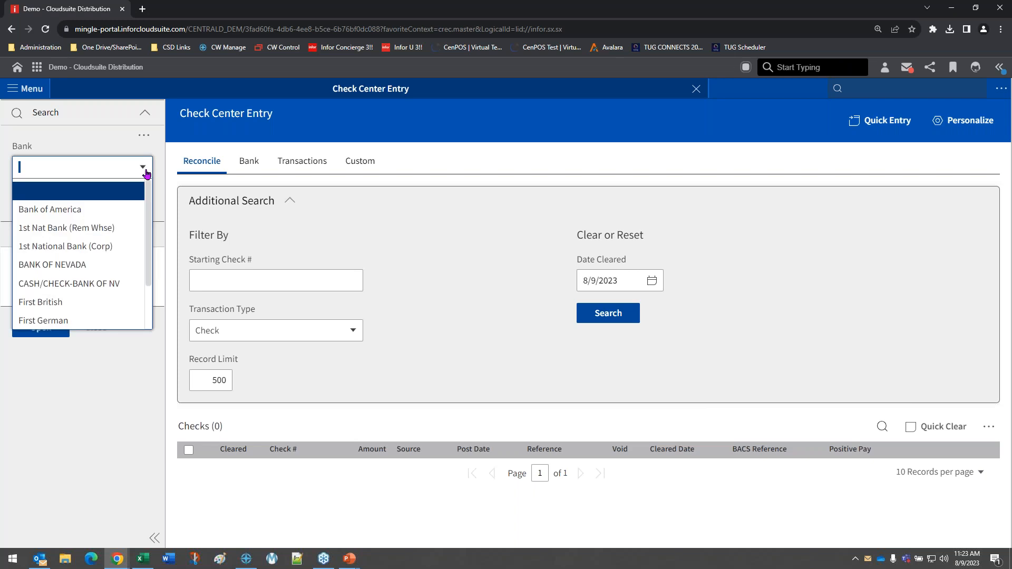
click(70, 265)
click(35, 203)
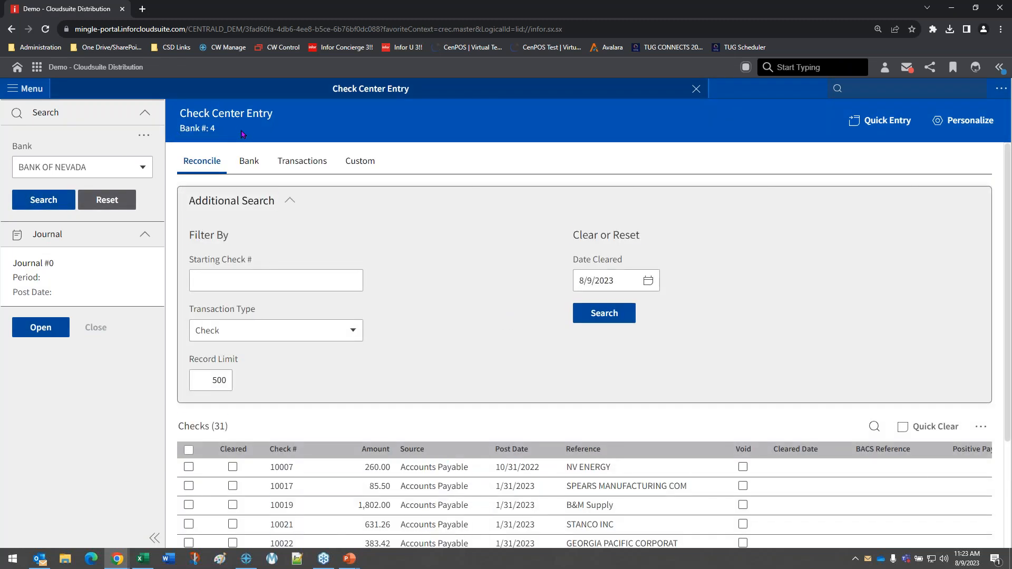
drag(242, 135, 150, 130)
- Review the bank's transactions, then return to reconciliation and look through its list of checks
click(302, 163)
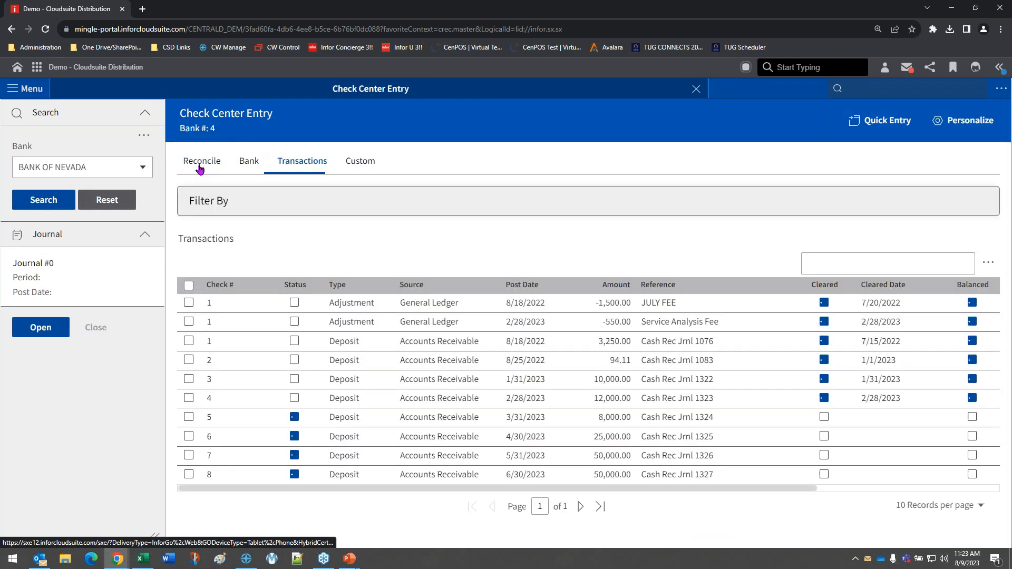
click(200, 167)
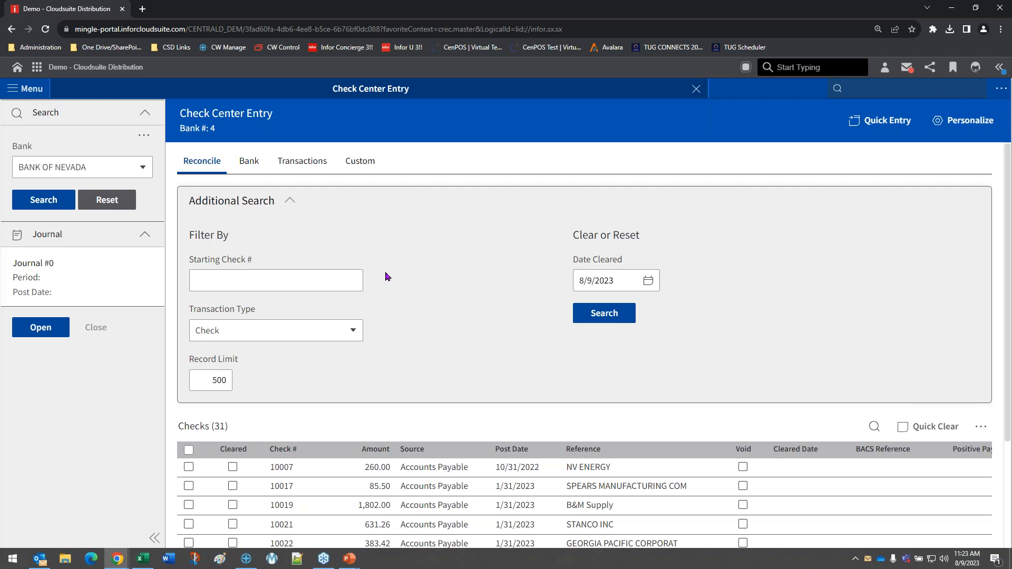
scroll(387, 276, down, 3)
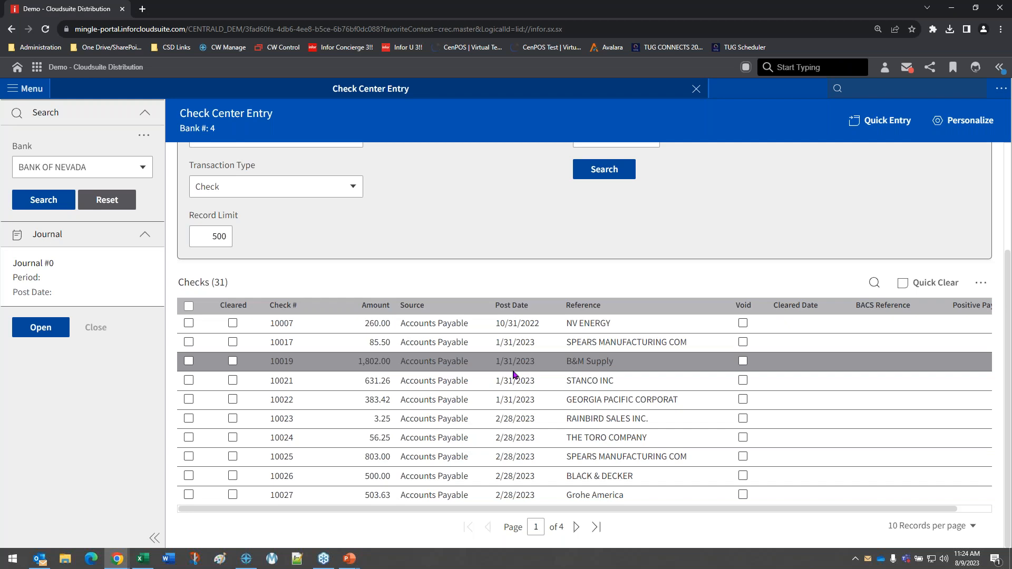
scroll(395, 232, up, 1)
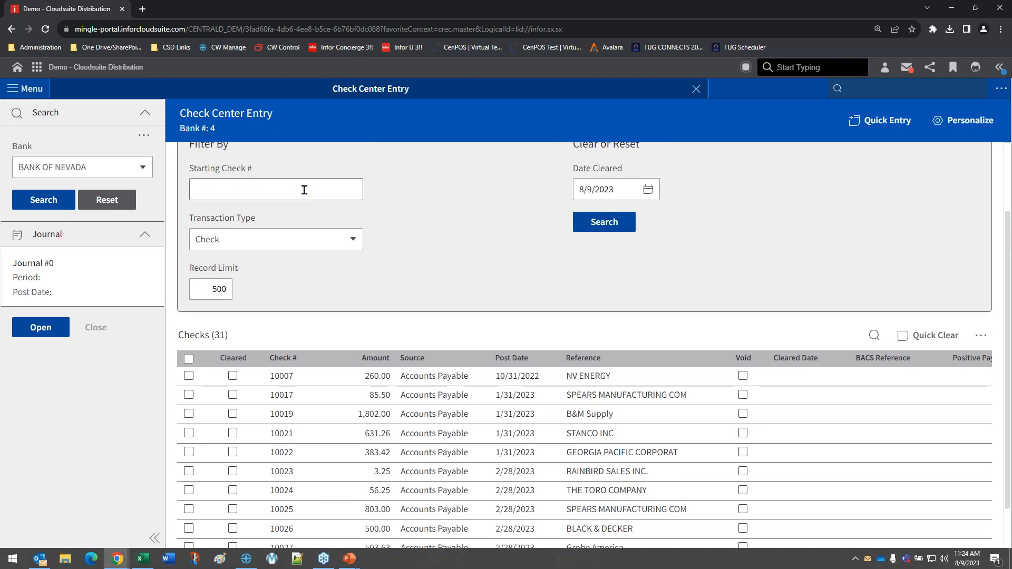
scroll(441, 298, up, 2)
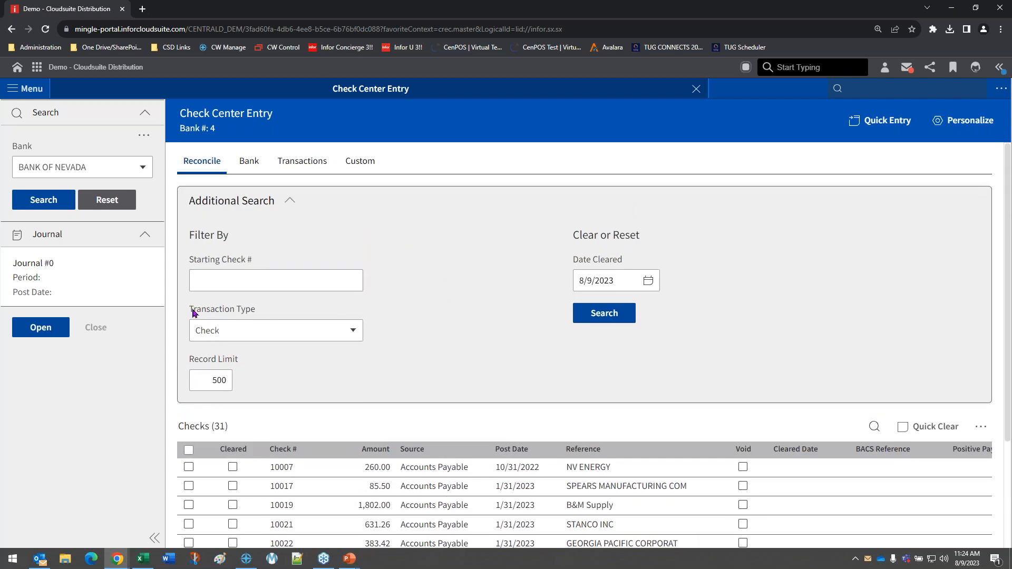
- Filter the reconciliation list by the Charge transaction type and run the search
drag(190, 311, 272, 313)
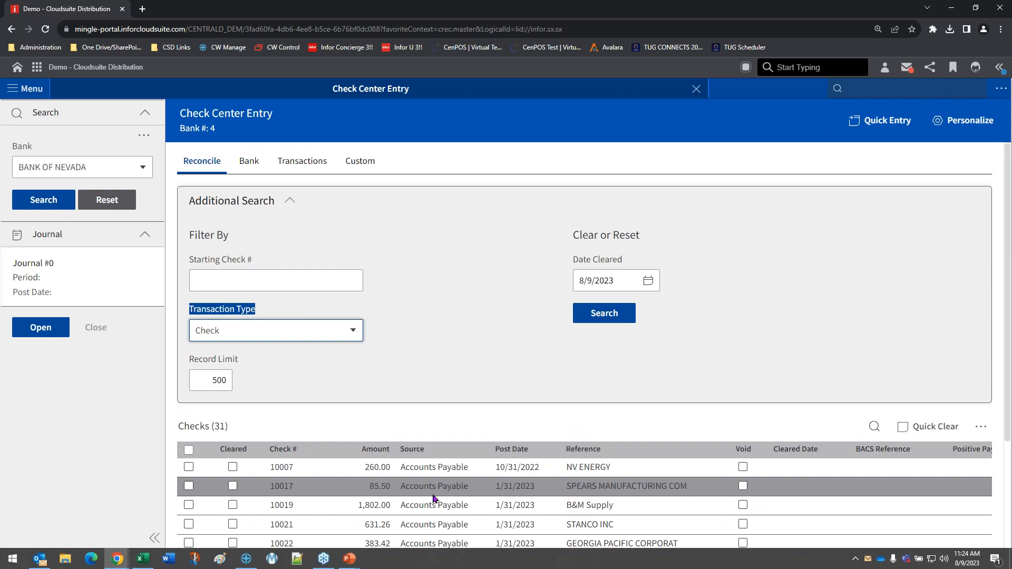
click(308, 334)
click(298, 370)
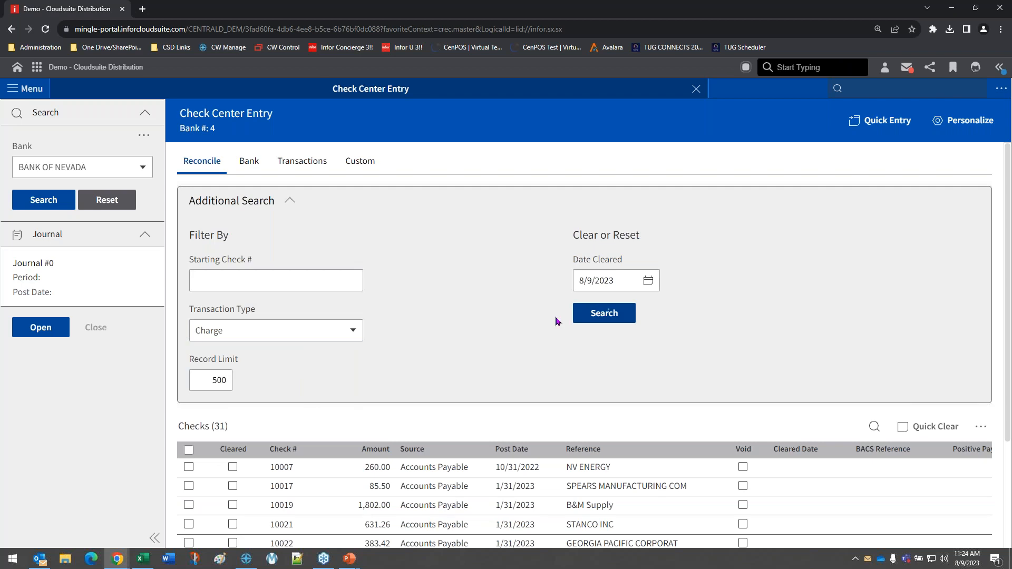
click(600, 313)
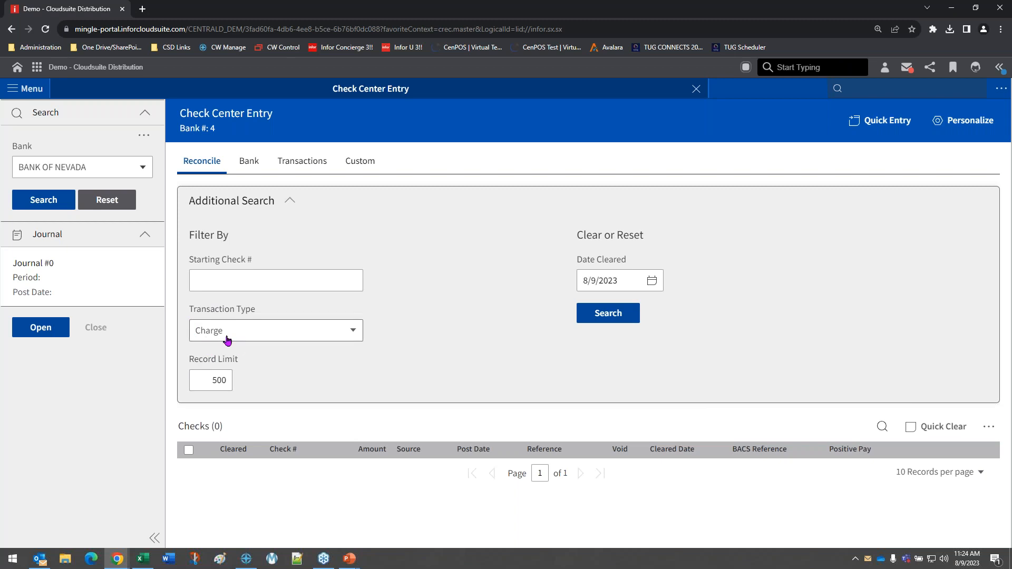
- Search the reconciliation list for Adjustment transactions
click(306, 336)
click(248, 389)
click(603, 312)
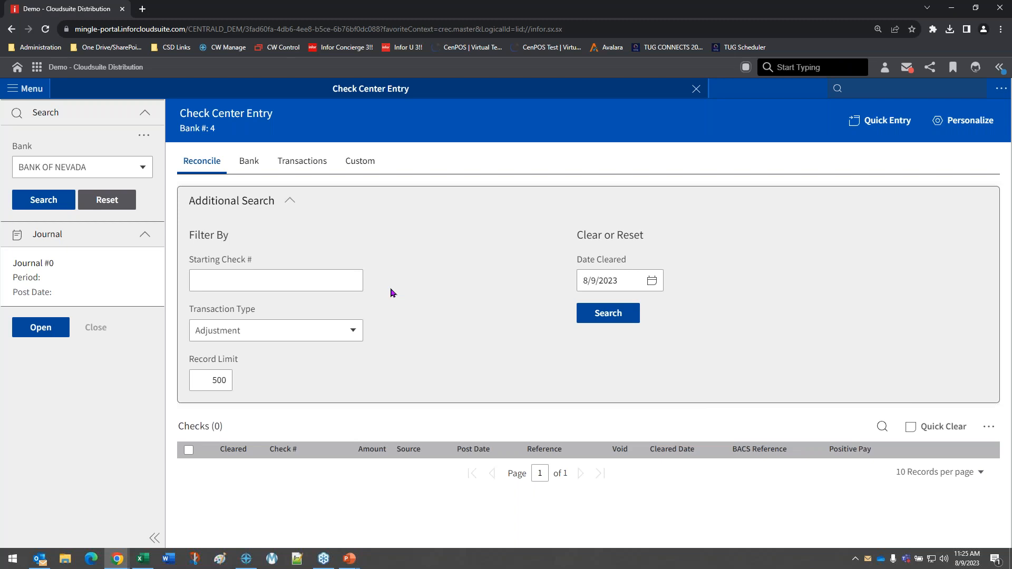
- Change the transaction type filter to Deposit and search for the bank's deposits
click(304, 281)
drag(191, 311, 284, 315)
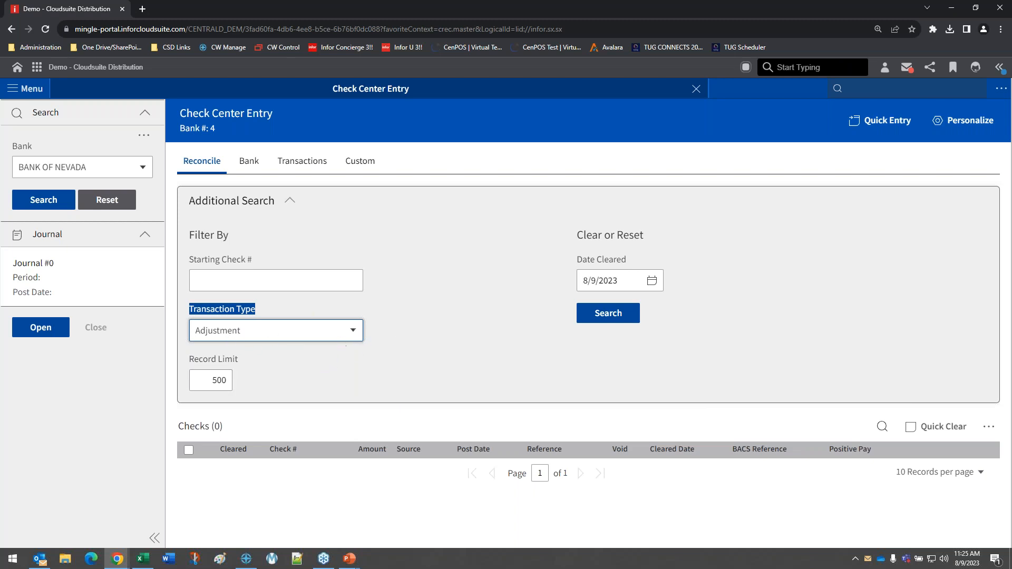
click(354, 330)
click(249, 408)
click(585, 319)
scroll(482, 343, down, 1)
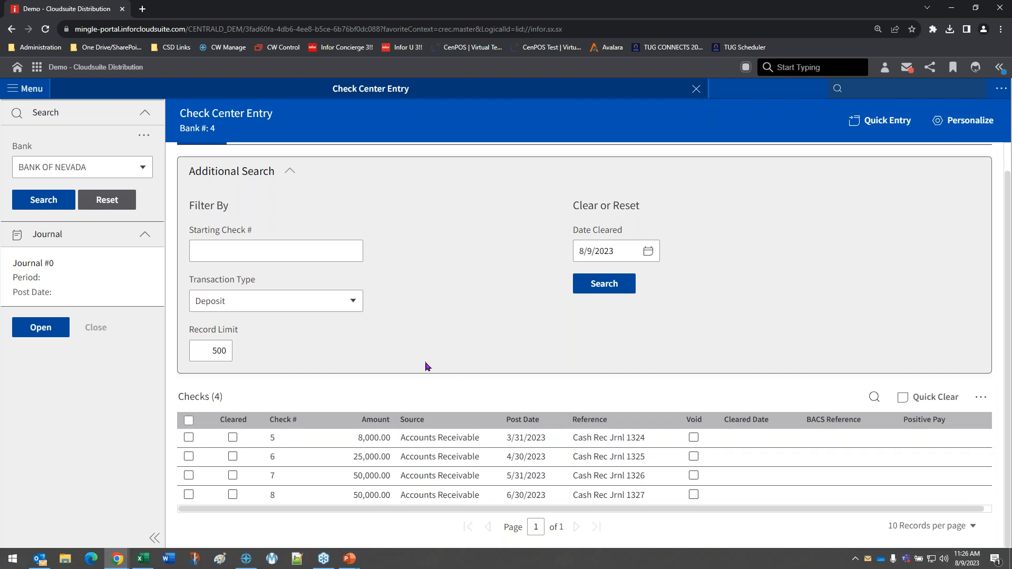
- Search the bank's reconciliation records for transactions of type Void
click(333, 307)
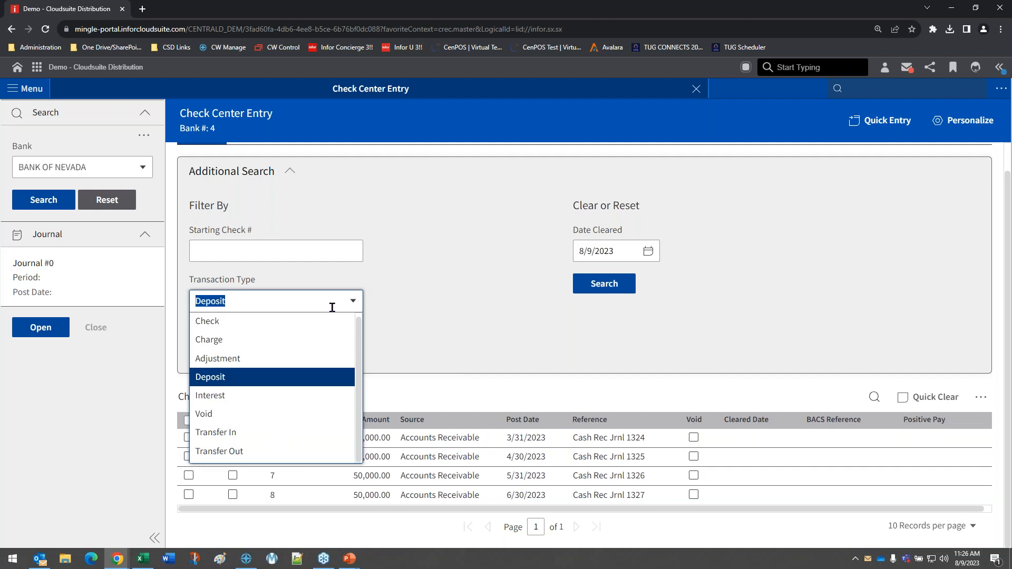
click(248, 415)
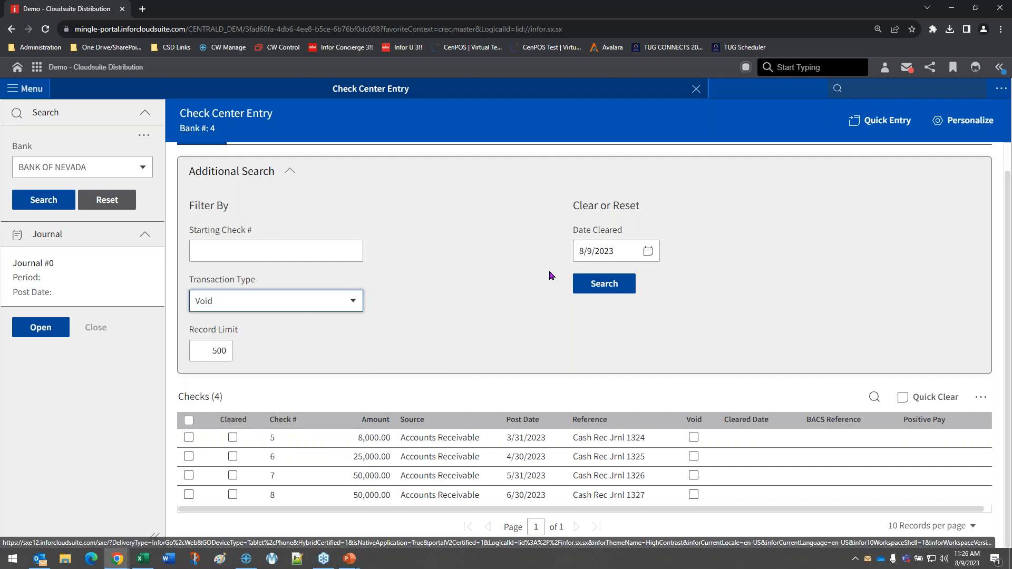
click(600, 289)
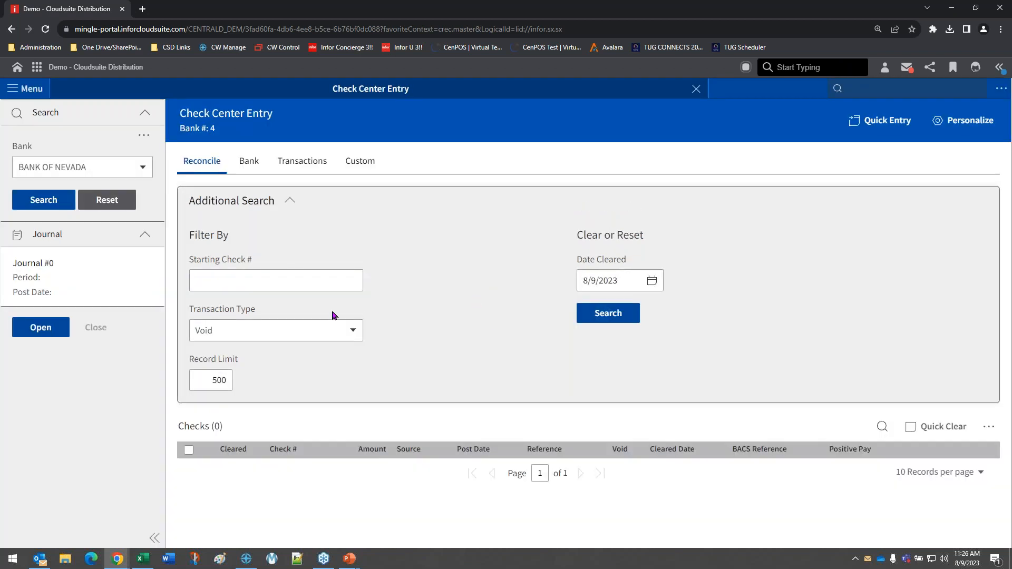
- Set the transaction type filter to Interest, switch it back to Check, and search for the bank's checks
click(324, 340)
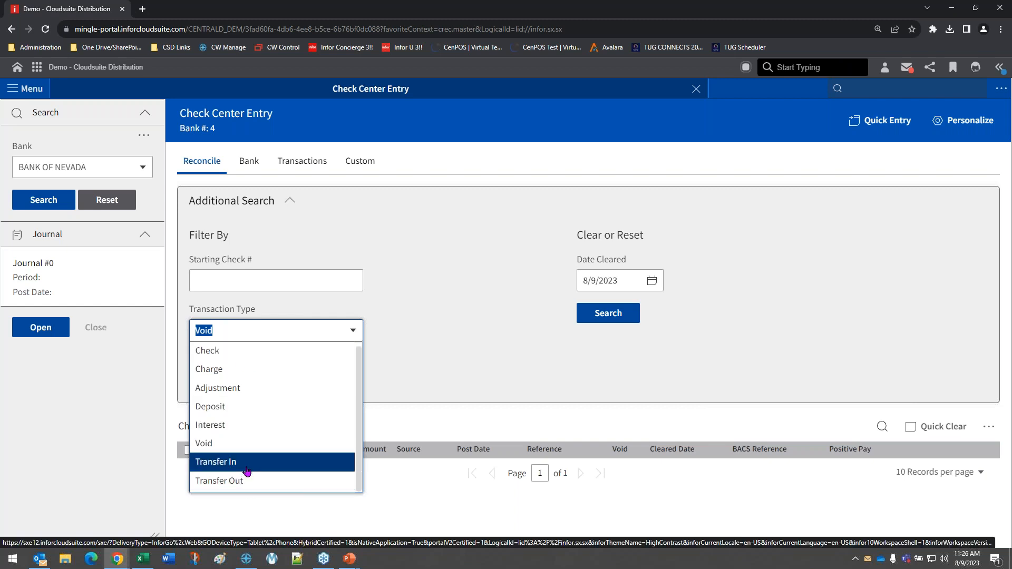
click(262, 426)
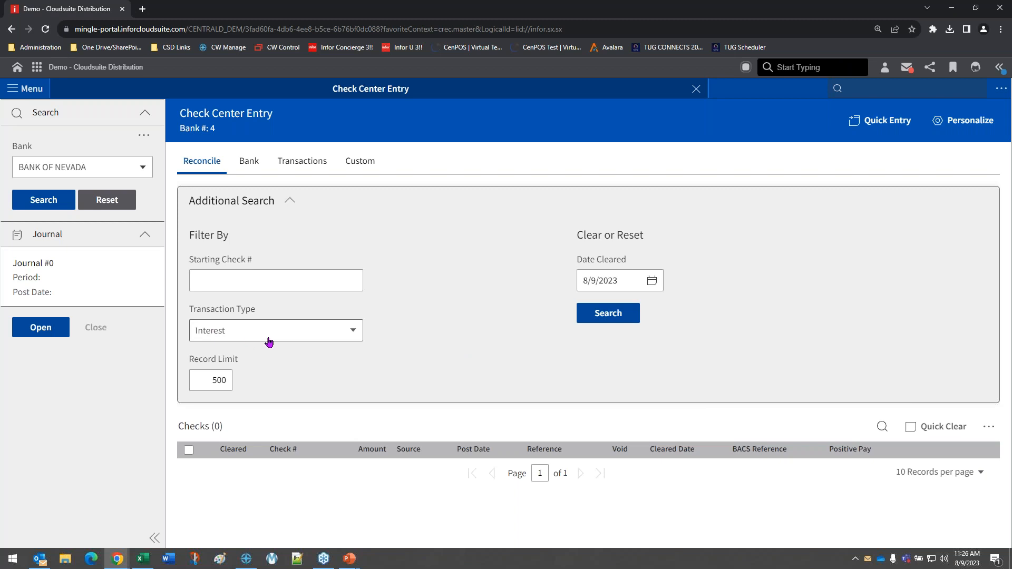
click(344, 338)
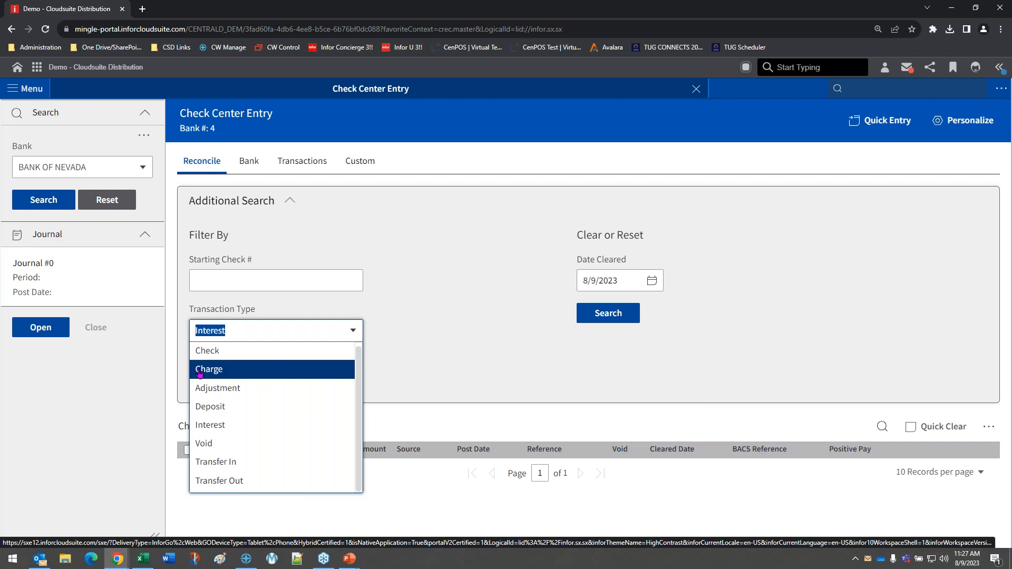
click(222, 358)
click(620, 316)
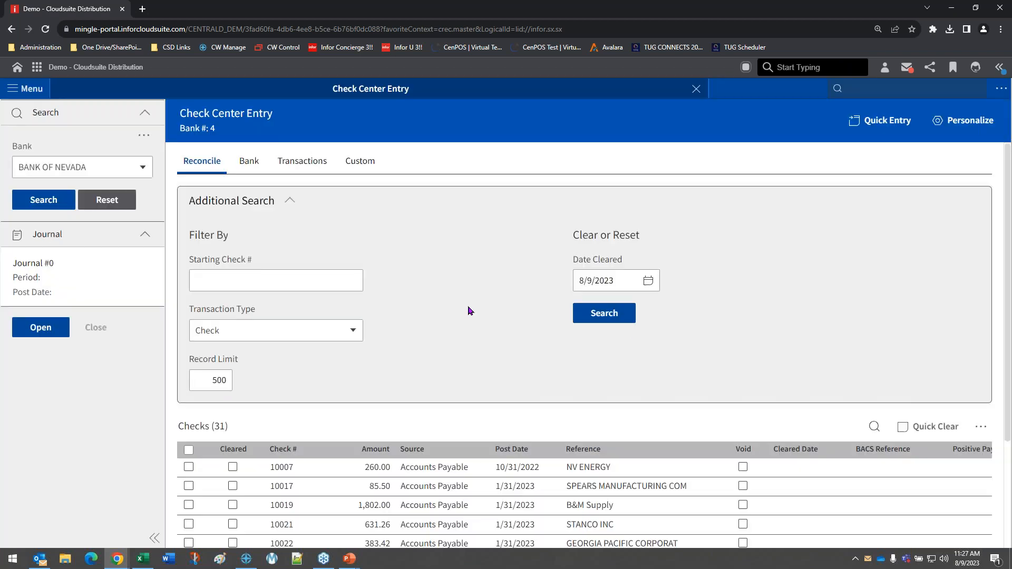
- Review the bank's details, examining its GL account, last numbers used and current balance
click(247, 164)
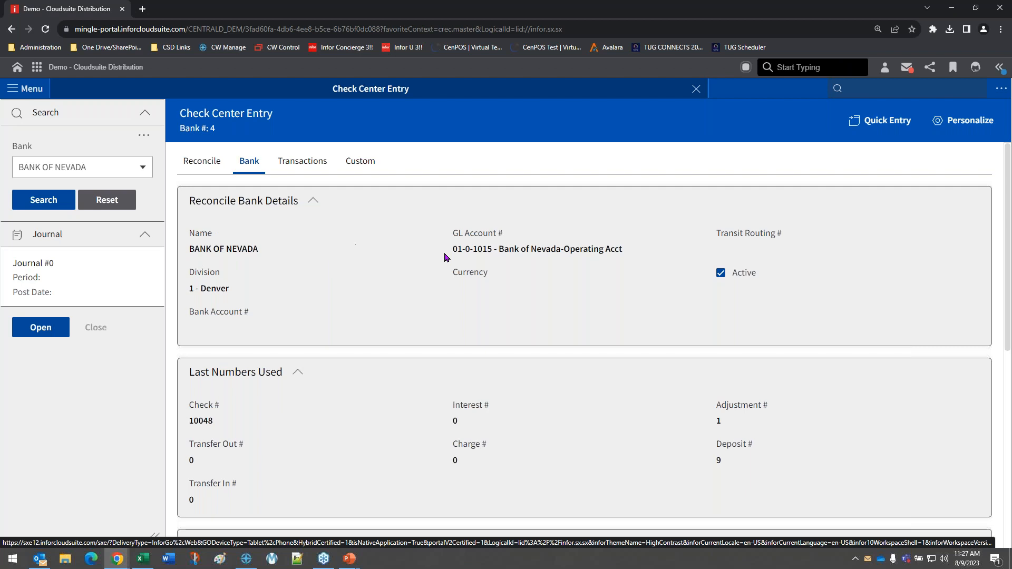
drag(452, 248, 640, 248)
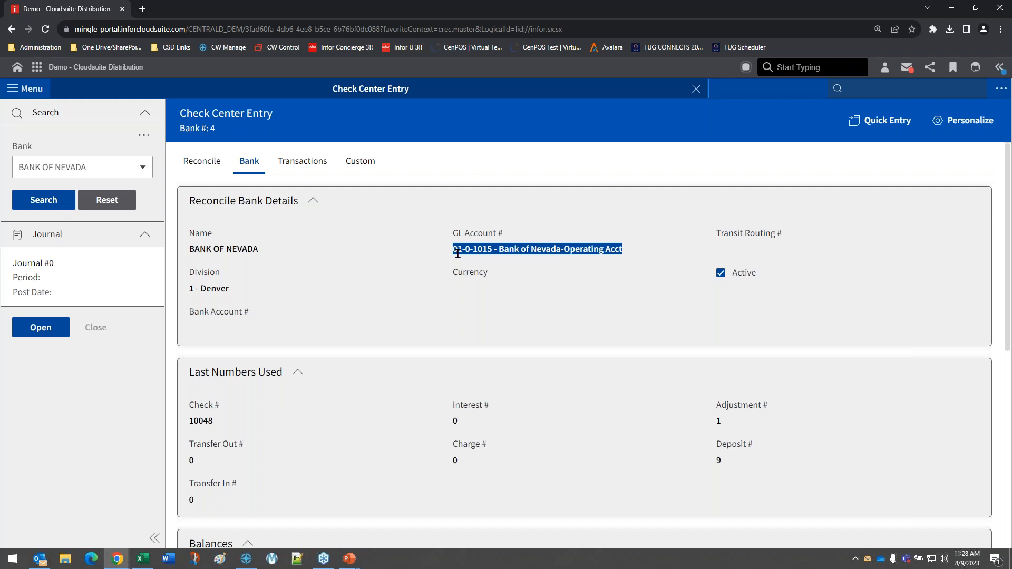
scroll(309, 302, down, 1)
scroll(309, 302, down, 2)
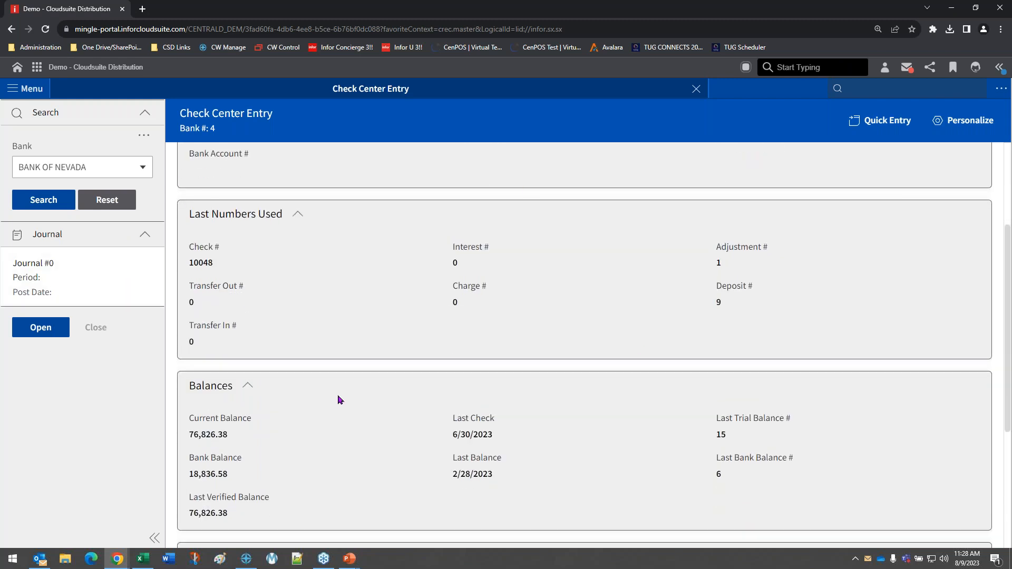
scroll(369, 369, down, 2)
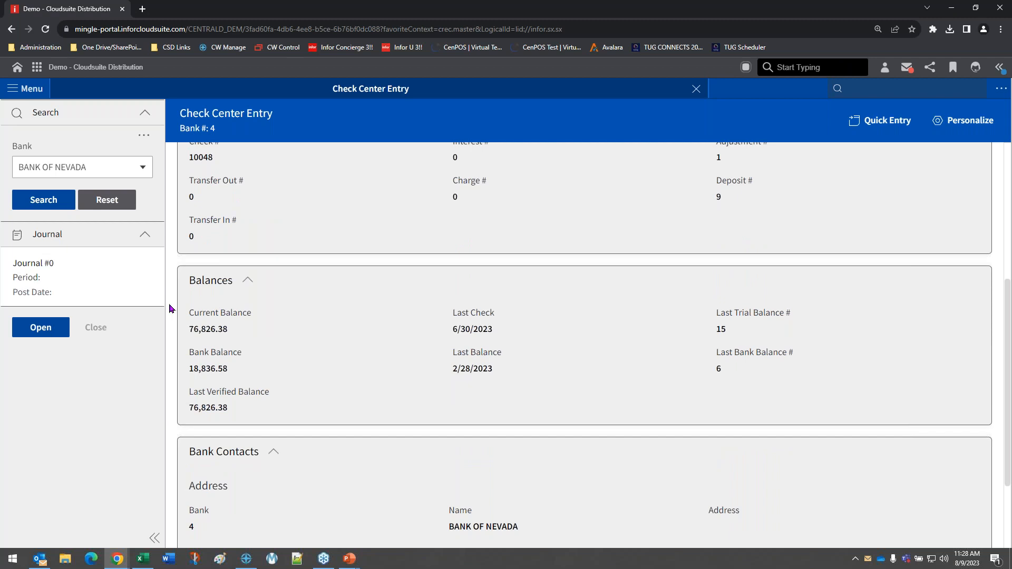
drag(188, 329, 235, 336)
- Open the General Ledger Account Inquiry using the function code glia
click(904, 89)
scroll(701, 289, up, 4)
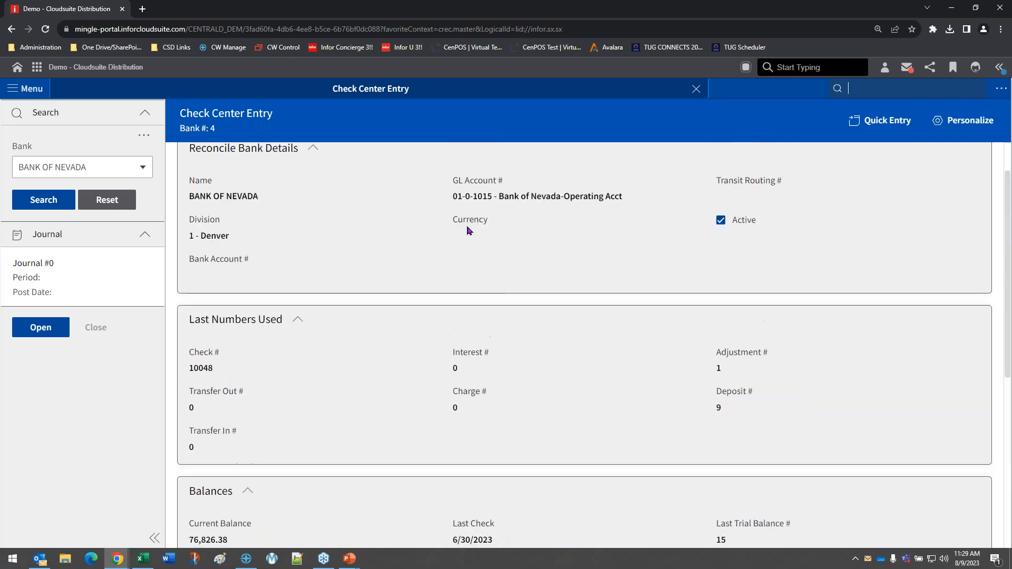
text(glia)
key(Return)
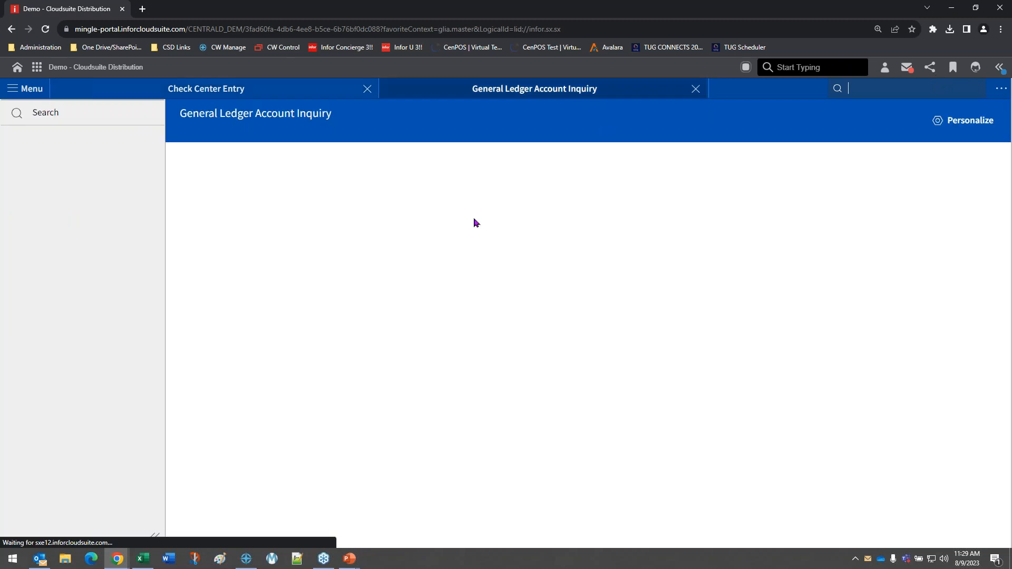
- Look up the 2023 period balances of the Bank of Nevada-Operating Acct by its GL account number
click(64, 165)
text(01-0-1015)
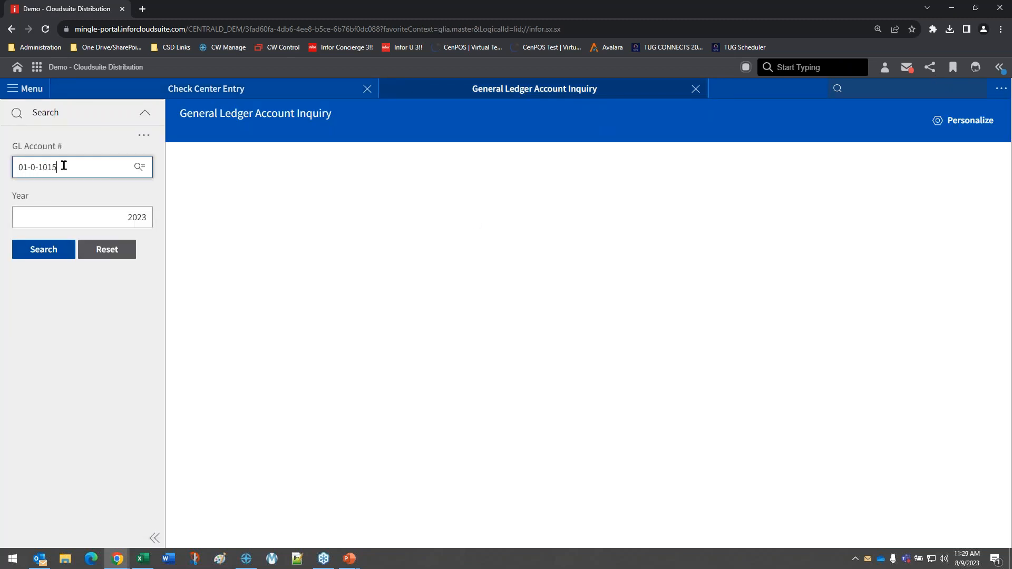
key(Tab)
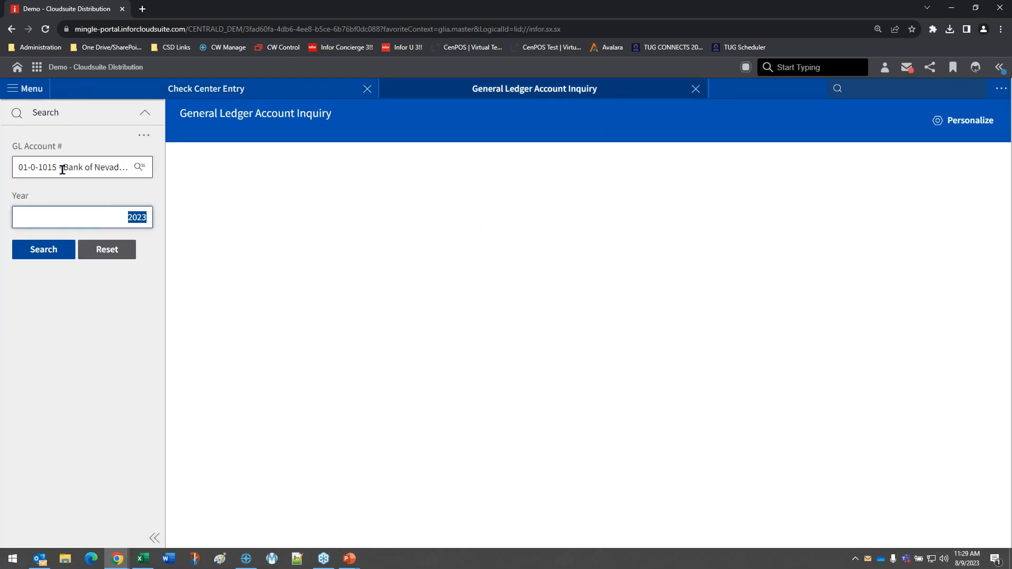
click(50, 255)
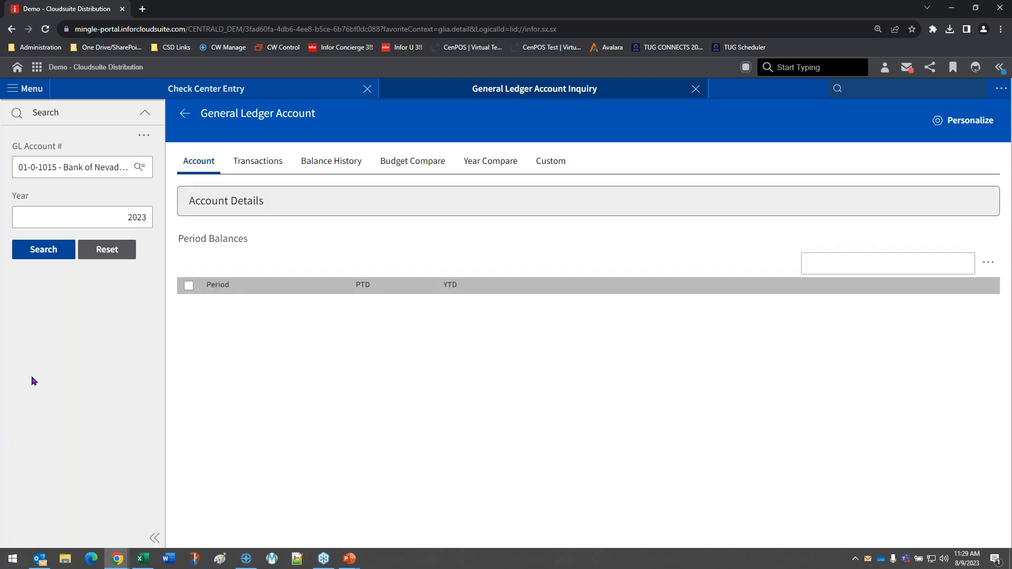
scroll(382, 291, down, 1)
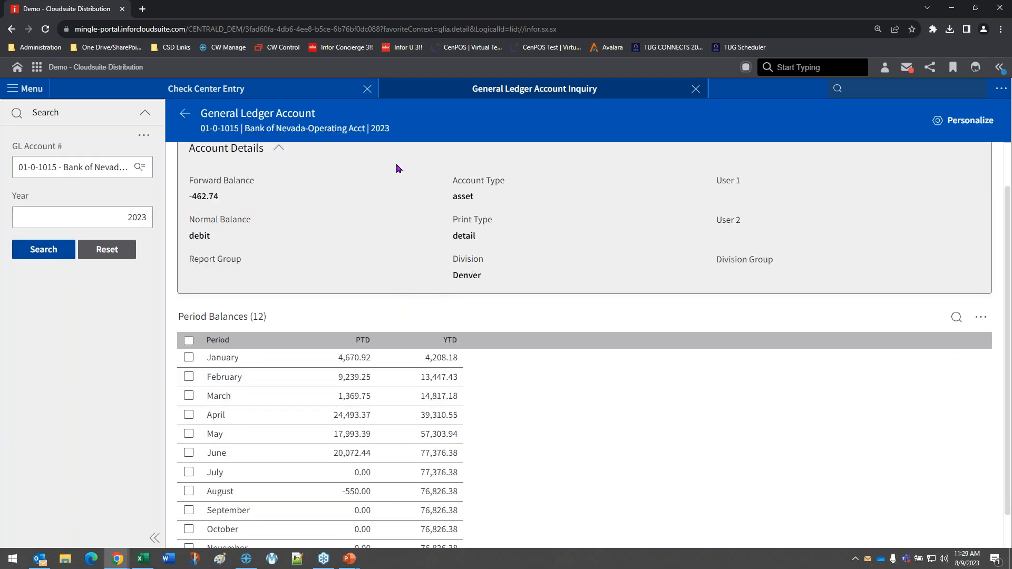
- Compare the bank's current balance in Check Center Entry with the year-to-date balances from June onward in the GL account inquiry
click(262, 91)
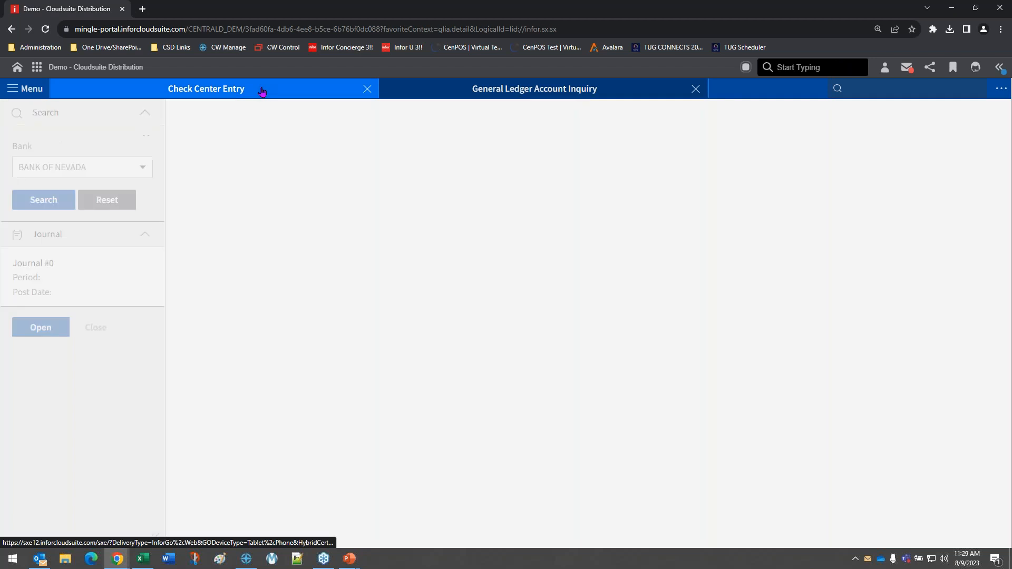
scroll(359, 259, down, 3)
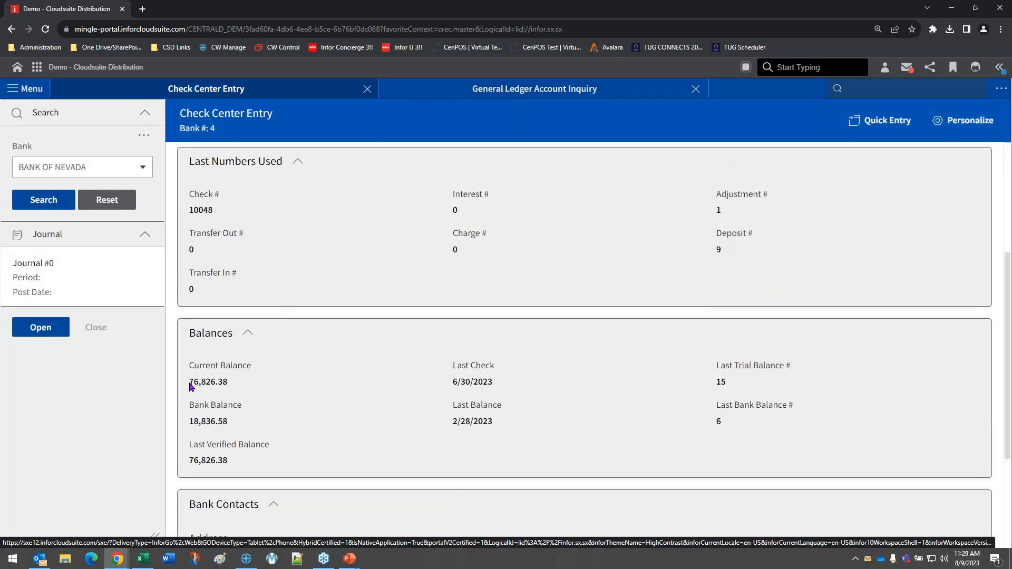
drag(192, 384, 234, 387)
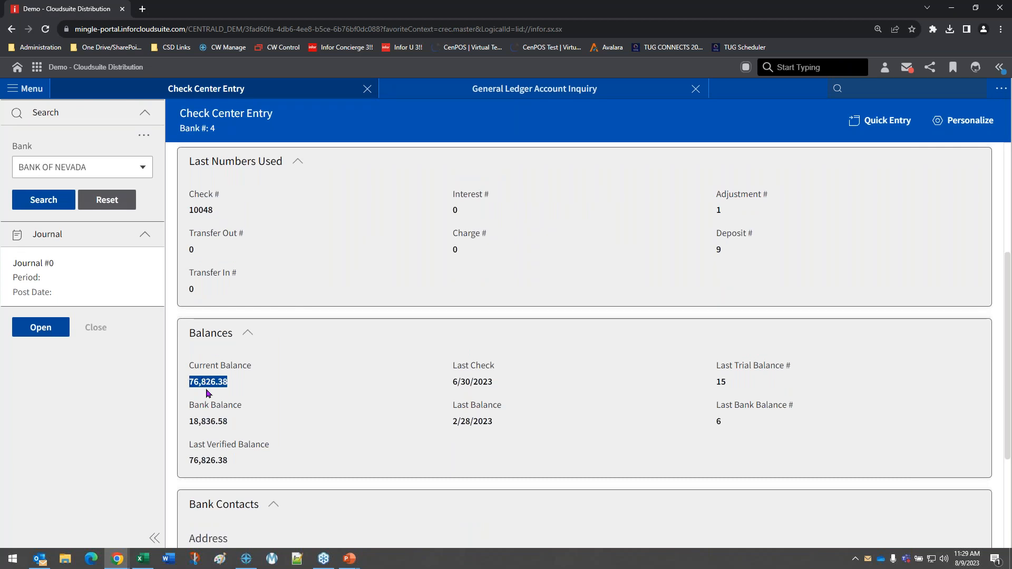
click(503, 89)
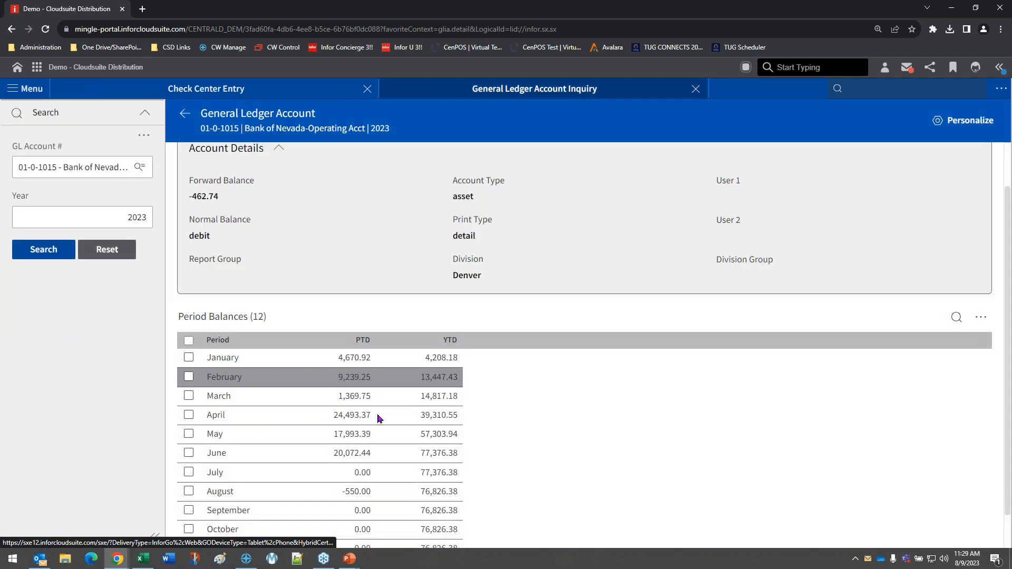
drag(419, 454, 465, 457)
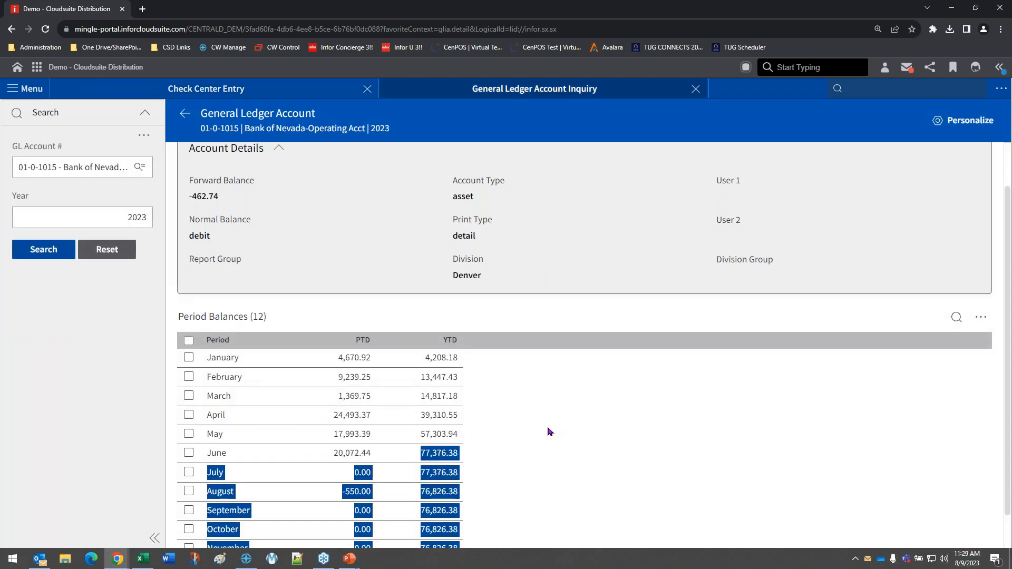
- Compare the August period-to-date and year-to-date balances in the GL account inquiry with the bank's current balance in Check Center Entry
scroll(479, 452, down, 1)
click(427, 452)
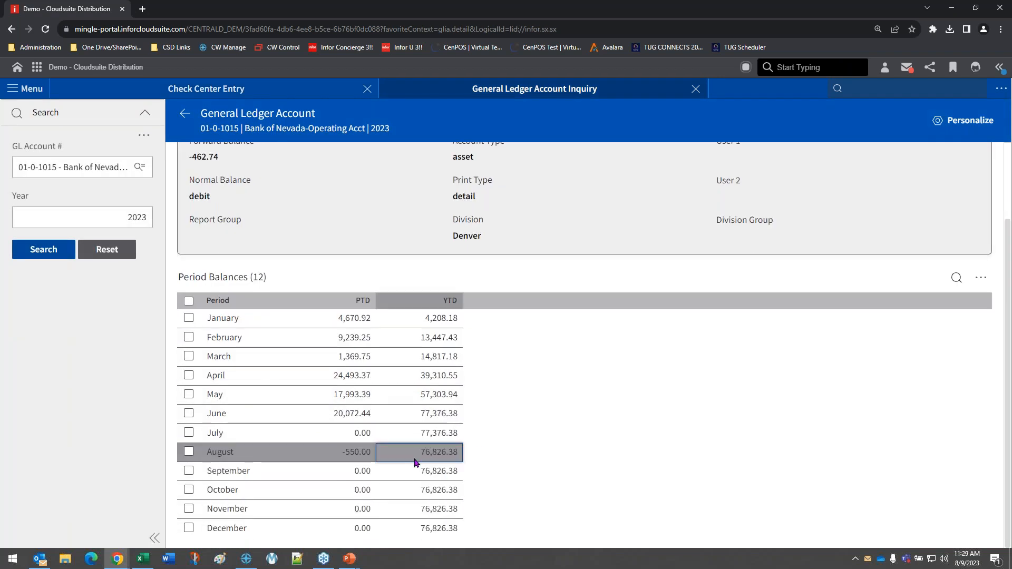
double_click(344, 452)
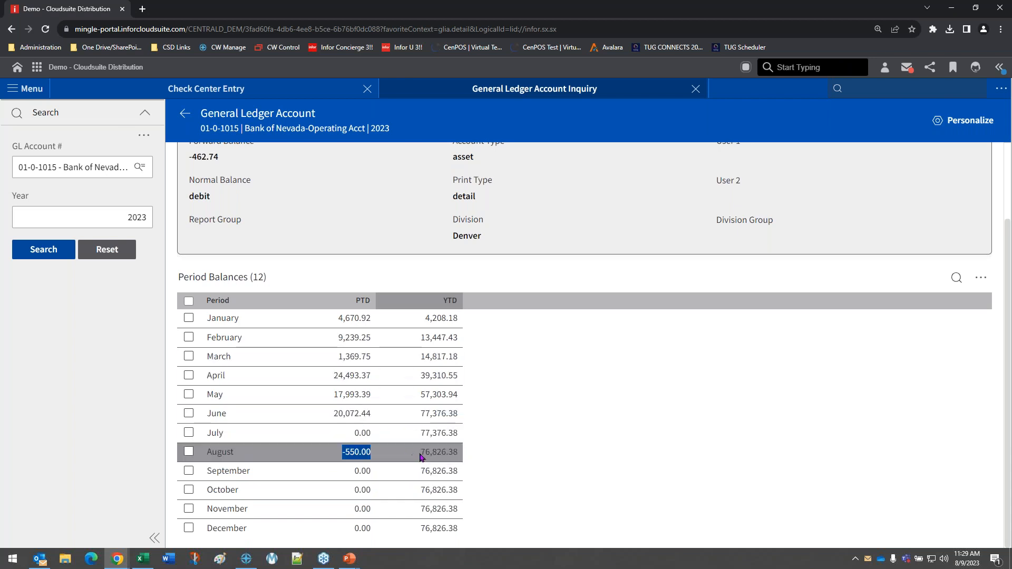
click(440, 455)
double_click(440, 454)
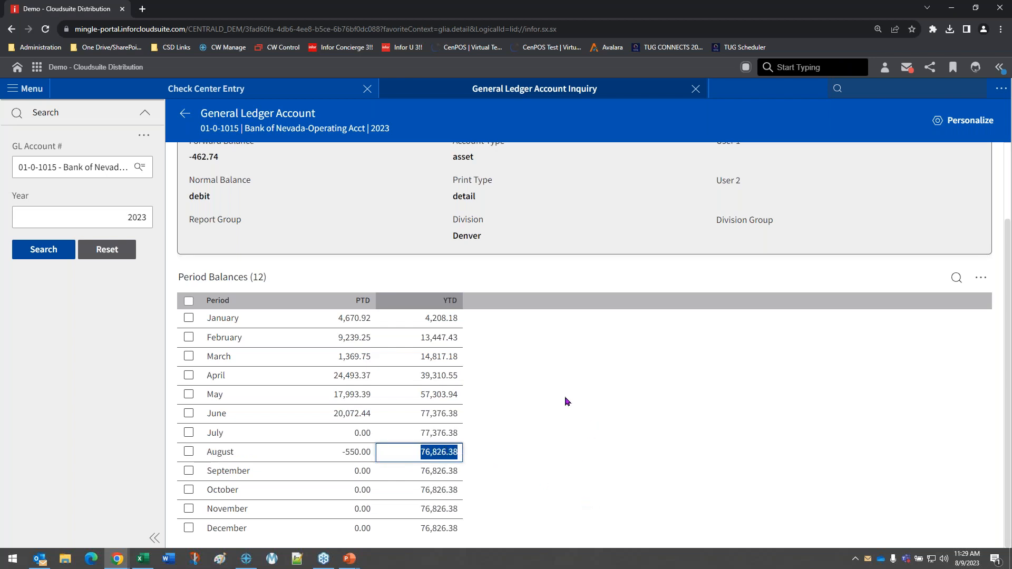
click(312, 96)
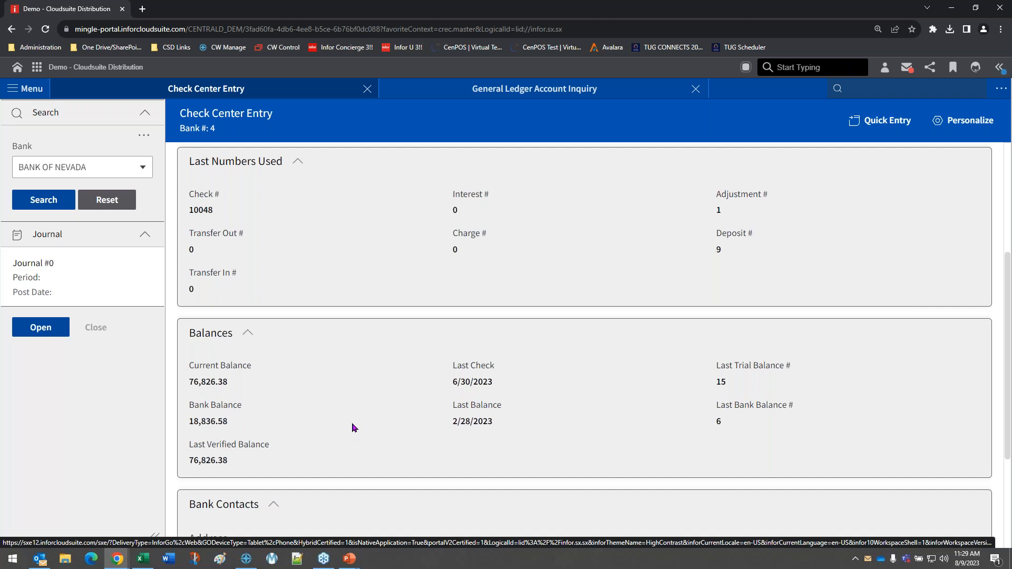
click(534, 88)
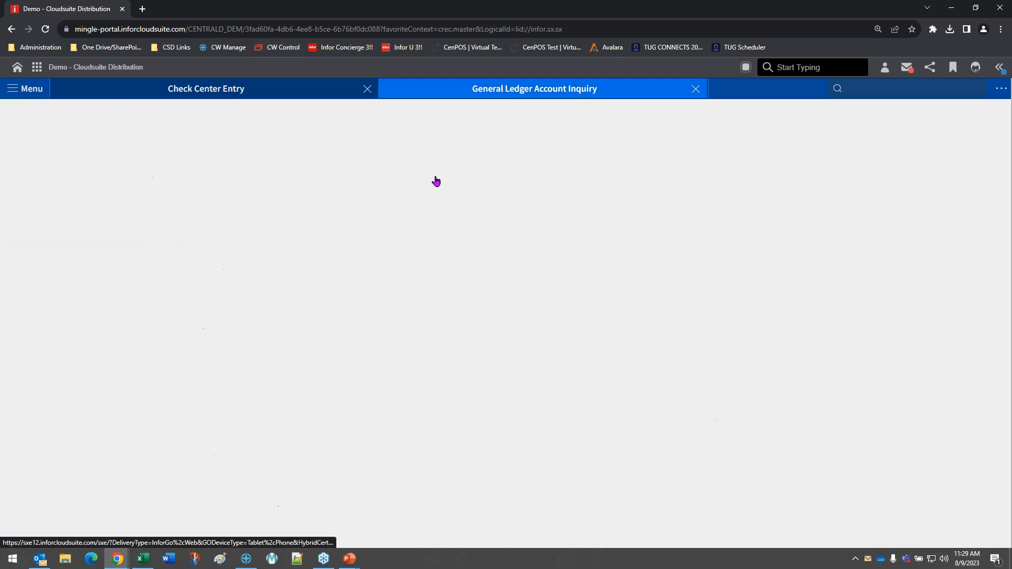
double_click(350, 451)
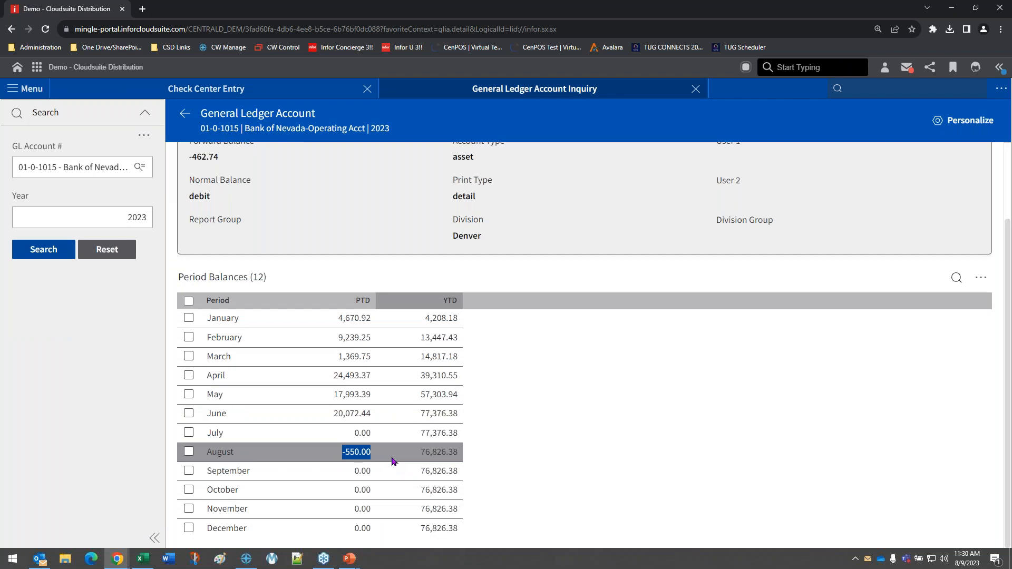
click(420, 452)
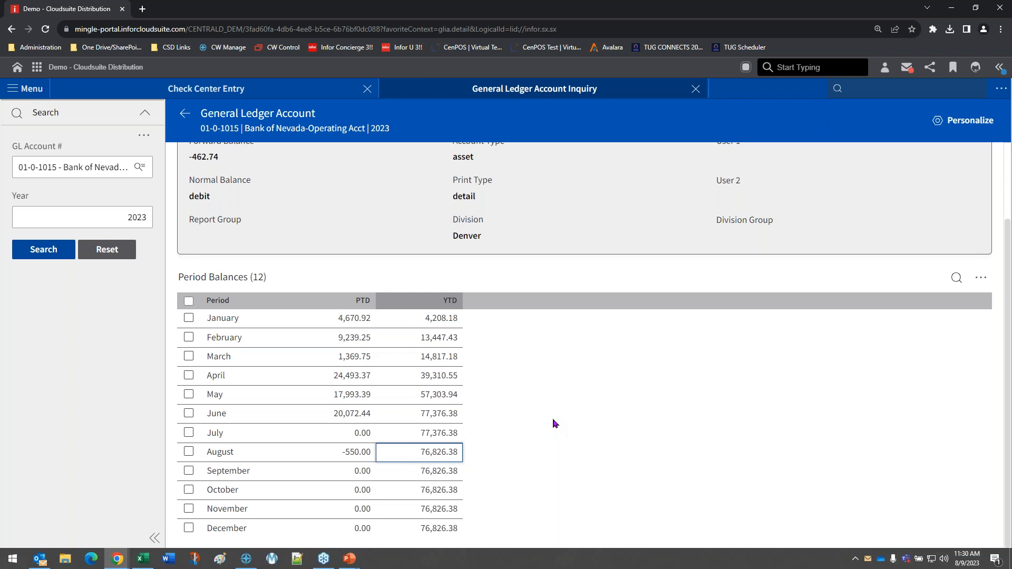
- Return to the bank's details in Check Center Entry and examine the current balance and last check date
click(182, 89)
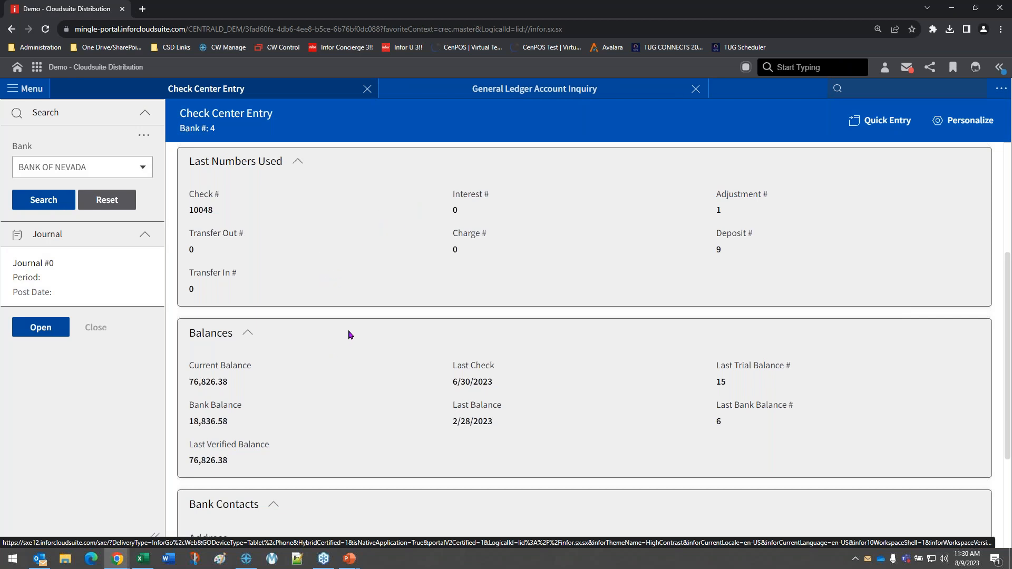
scroll(348, 335, down, 3)
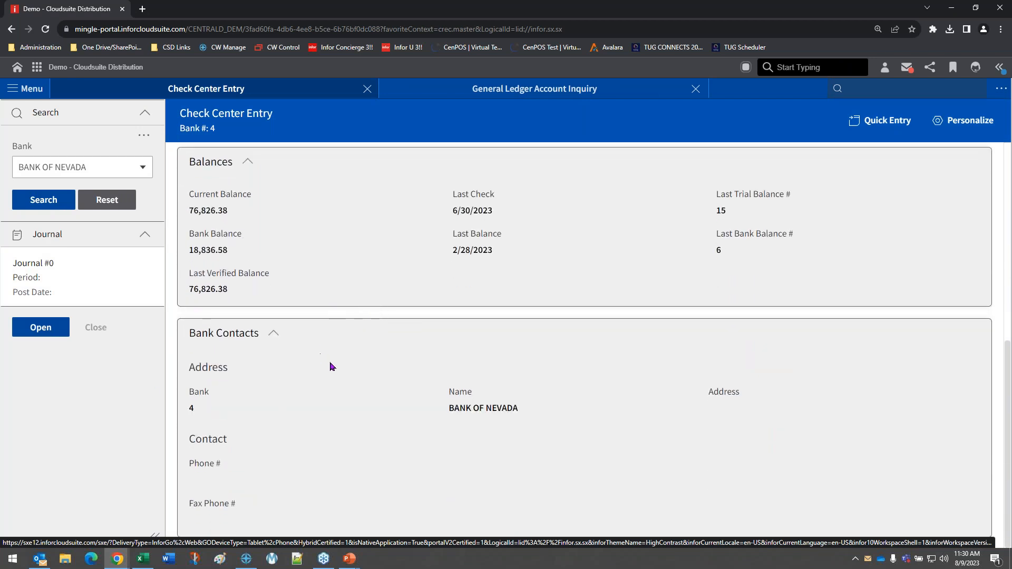
scroll(332, 368, up, 3)
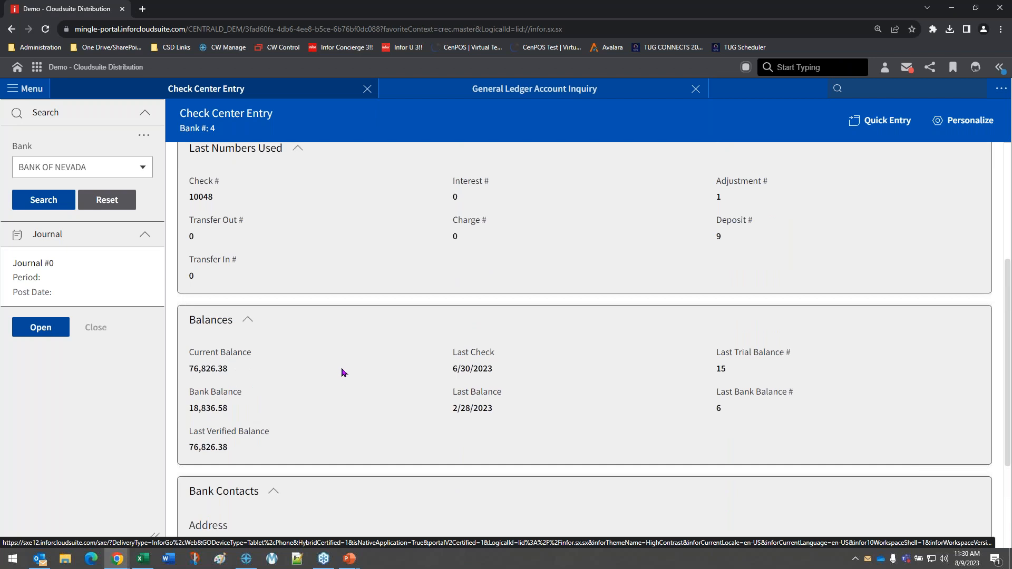
scroll(342, 372, up, 2)
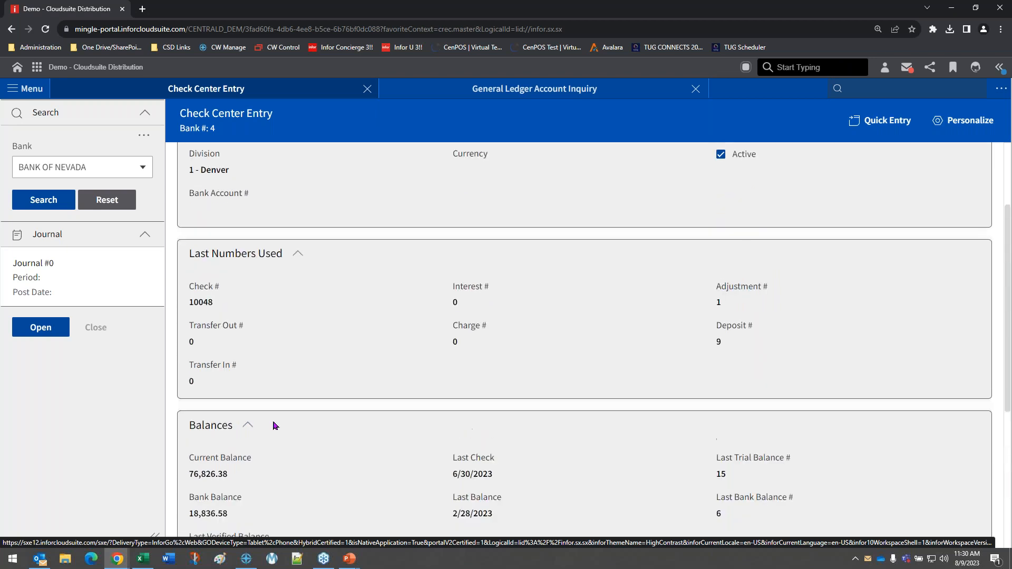
double_click(190, 473)
scroll(348, 436, down, 1)
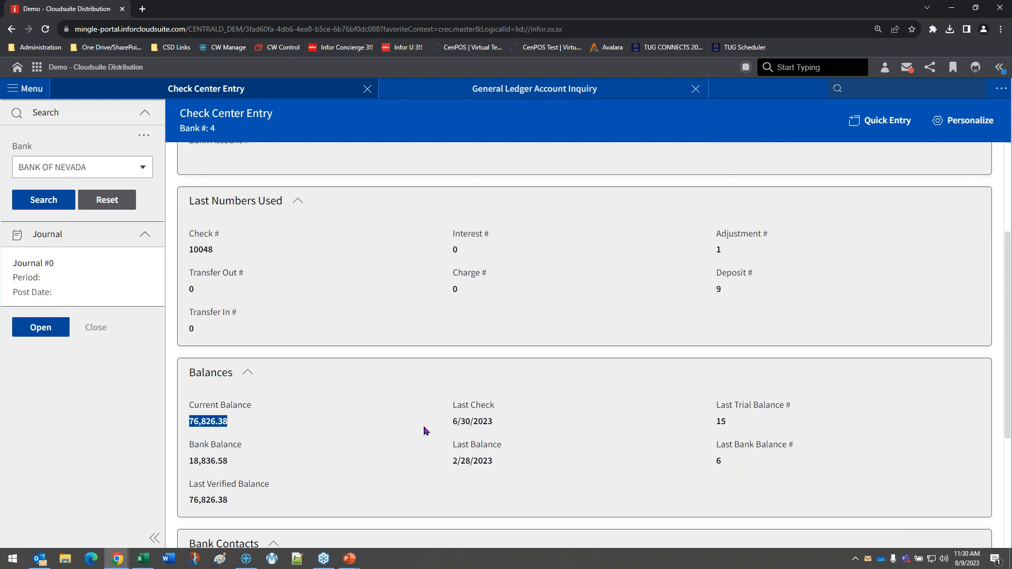
drag(452, 421, 499, 426)
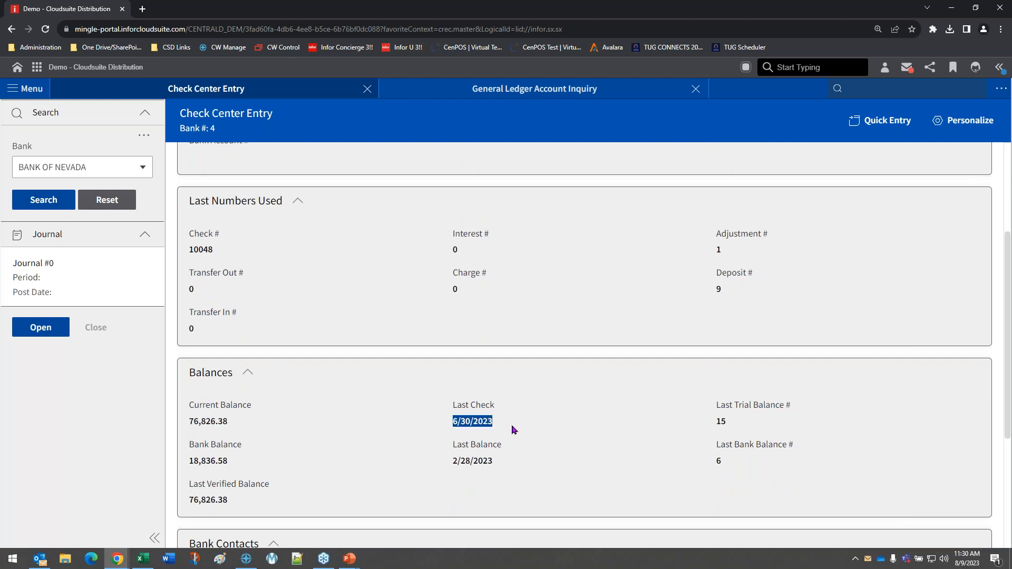
- Examine the bank balance with its last balance date, and the last verified balance
drag(188, 463, 505, 459)
click(504, 459)
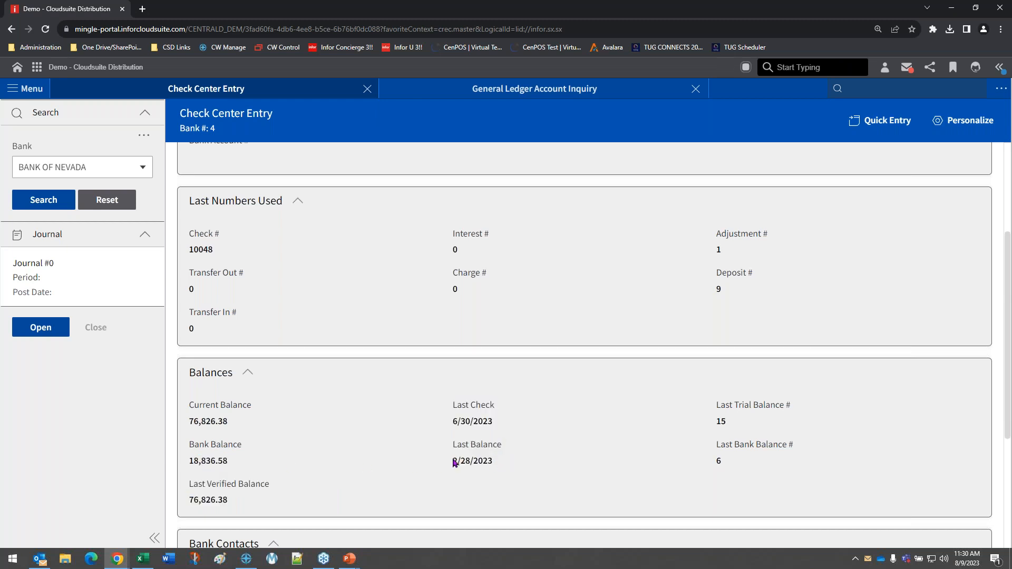
drag(454, 461, 500, 468)
drag(190, 463, 233, 464)
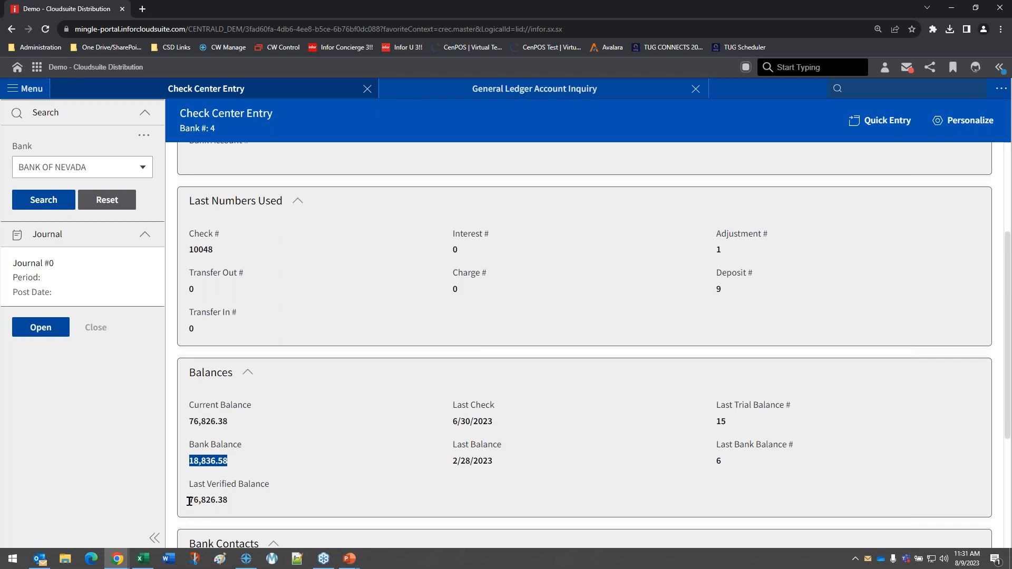
drag(191, 499, 236, 503)
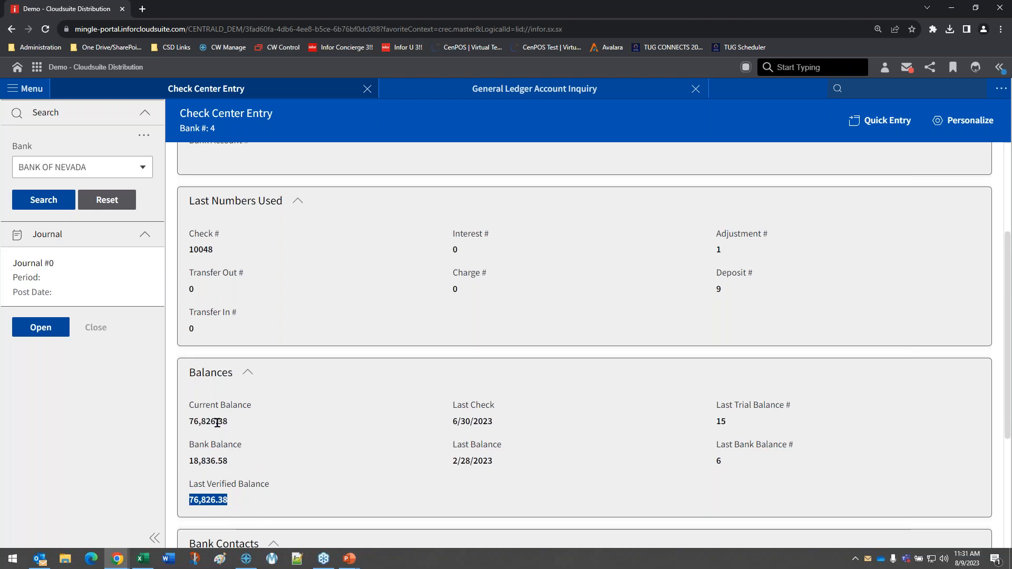
click(283, 416)
- Compare the bank's list of checks to reconcile with its full list of transactions of all types
scroll(393, 401, up, 3)
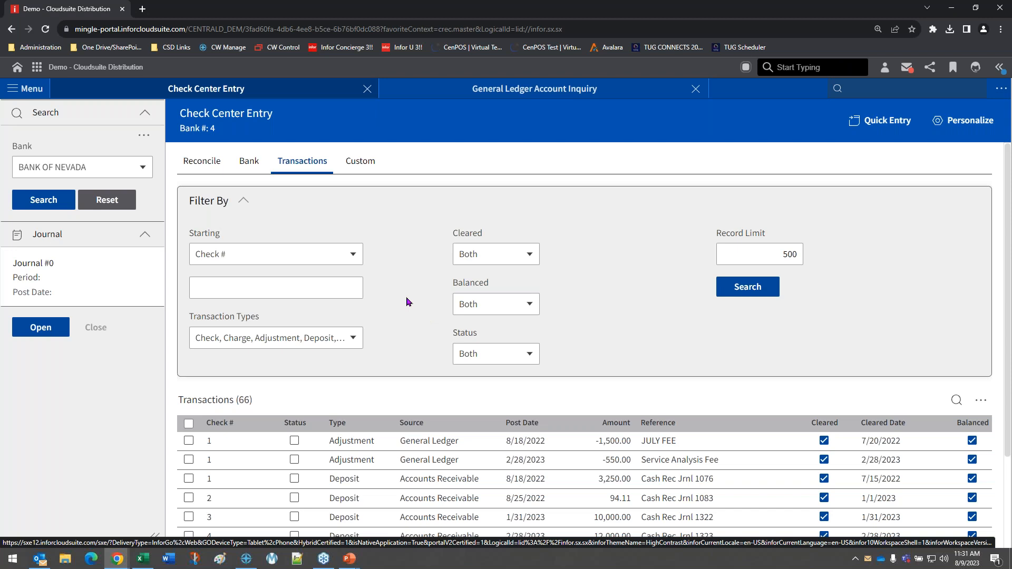
click(205, 170)
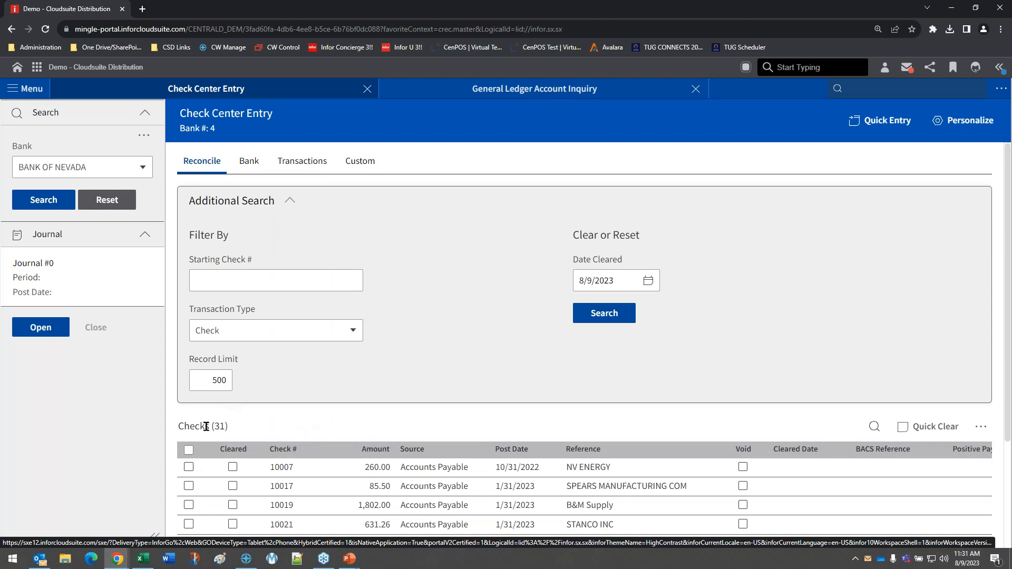
drag(209, 426, 289, 425)
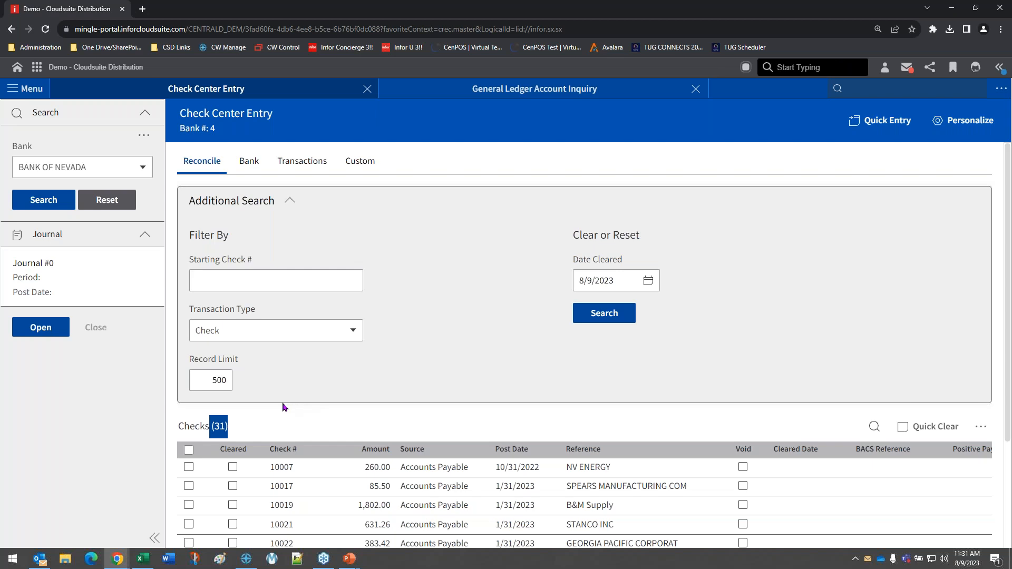
click(298, 167)
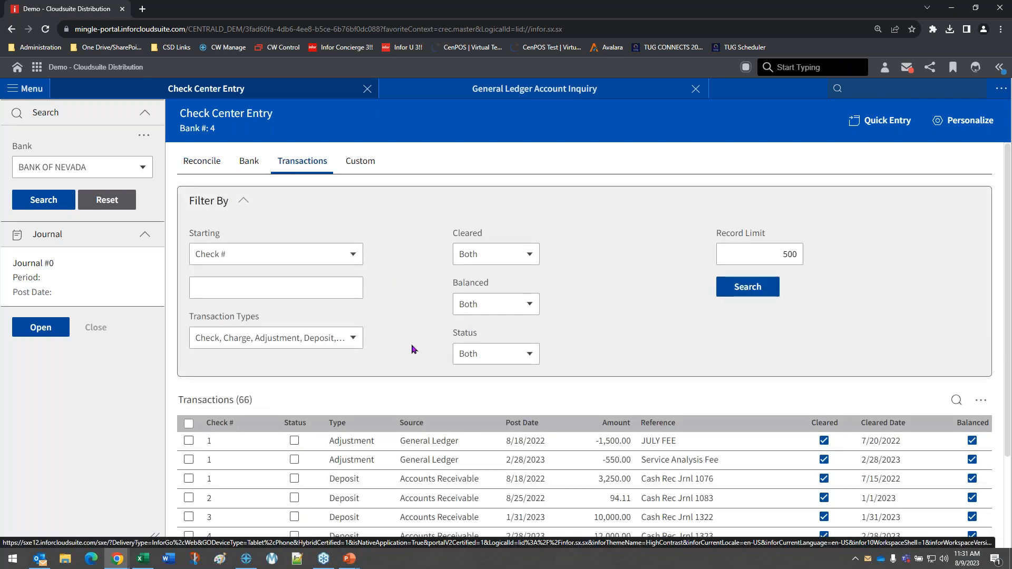
scroll(413, 348, down, 2)
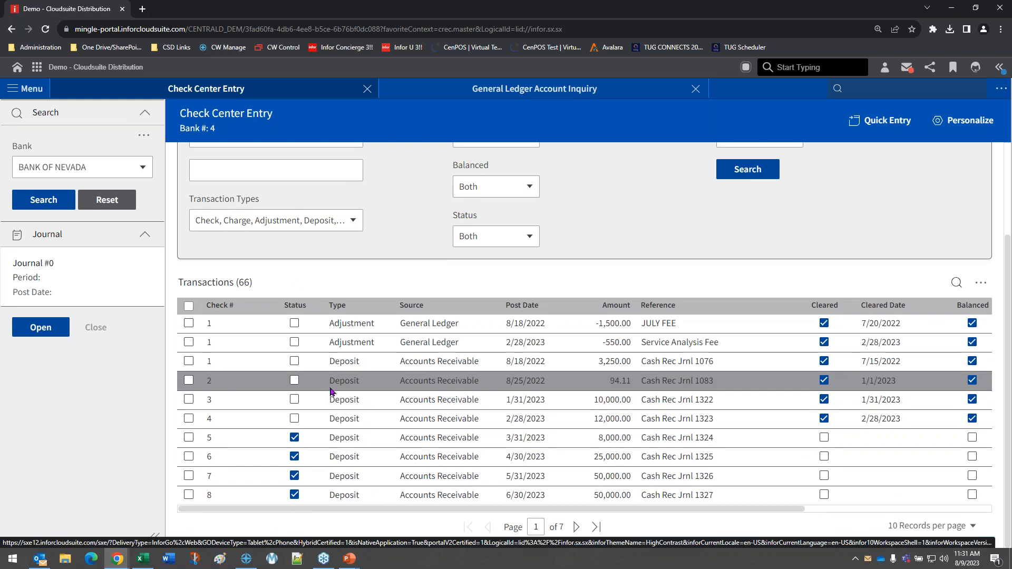
scroll(330, 391, up, 2)
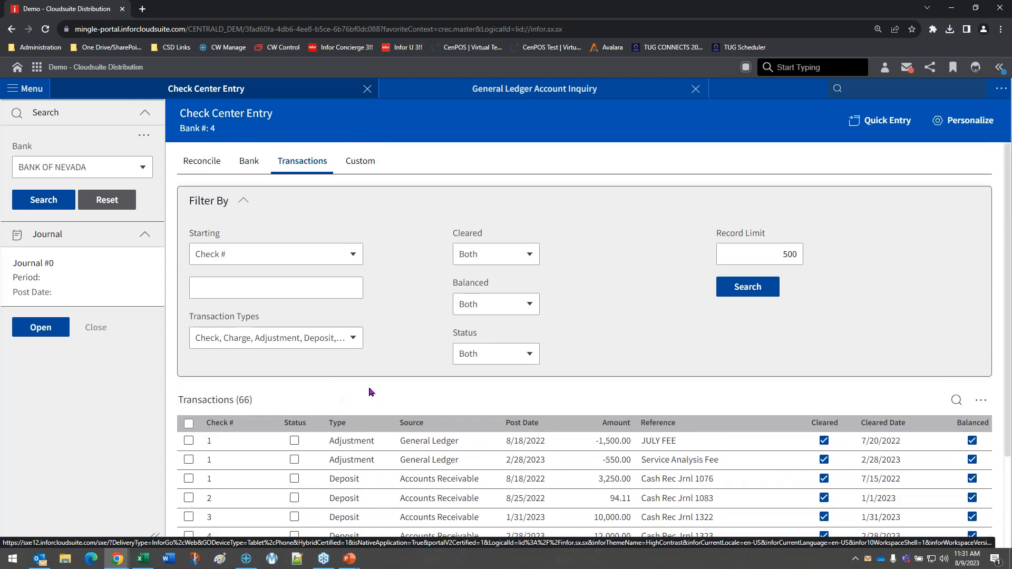
scroll(377, 376, down, 2)
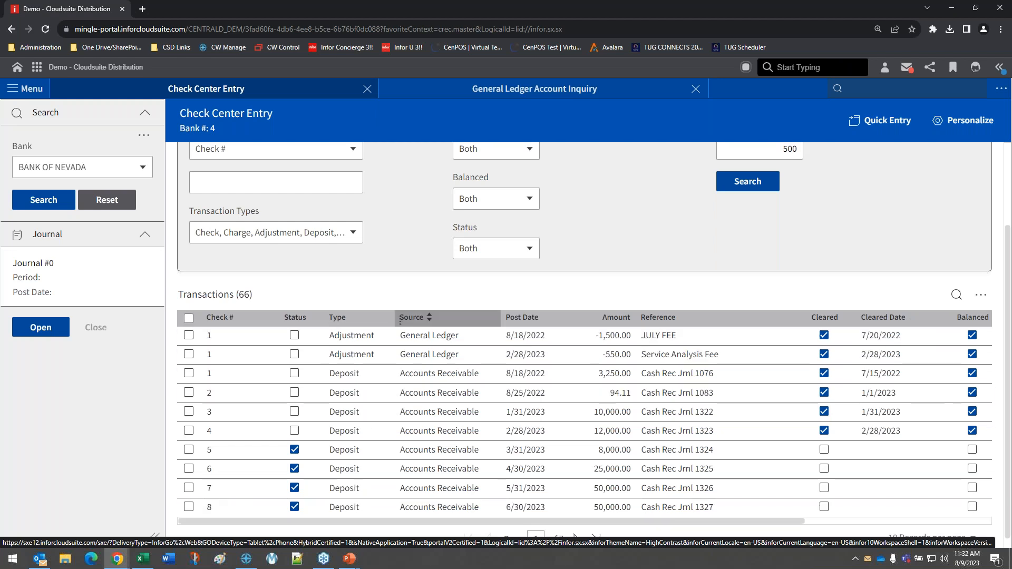
scroll(400, 331, up, 2)
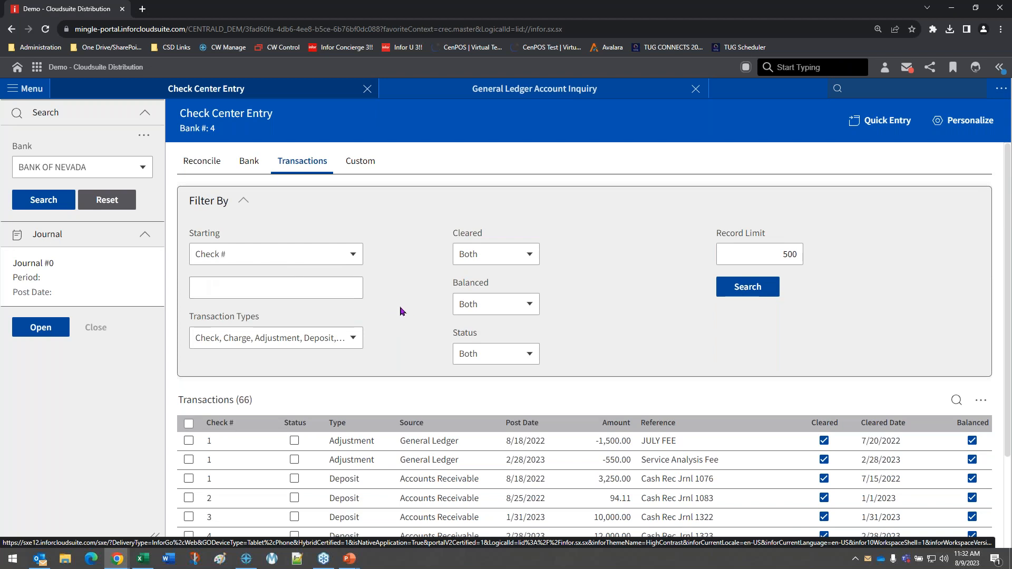
- Filter the bank's transactions to the Check transaction type only and run the search
scroll(399, 230, down, 1)
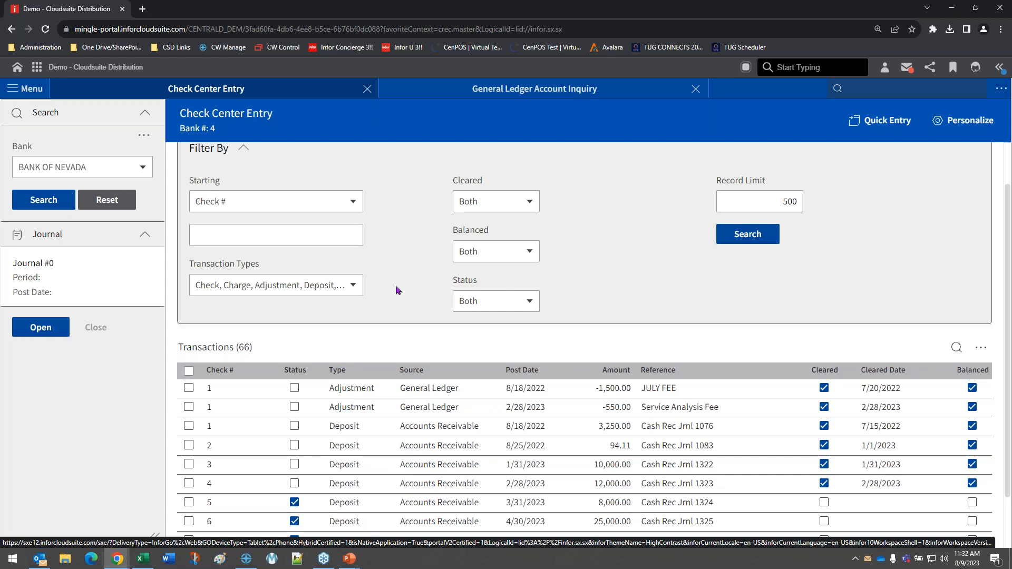
click(311, 287)
click(221, 310)
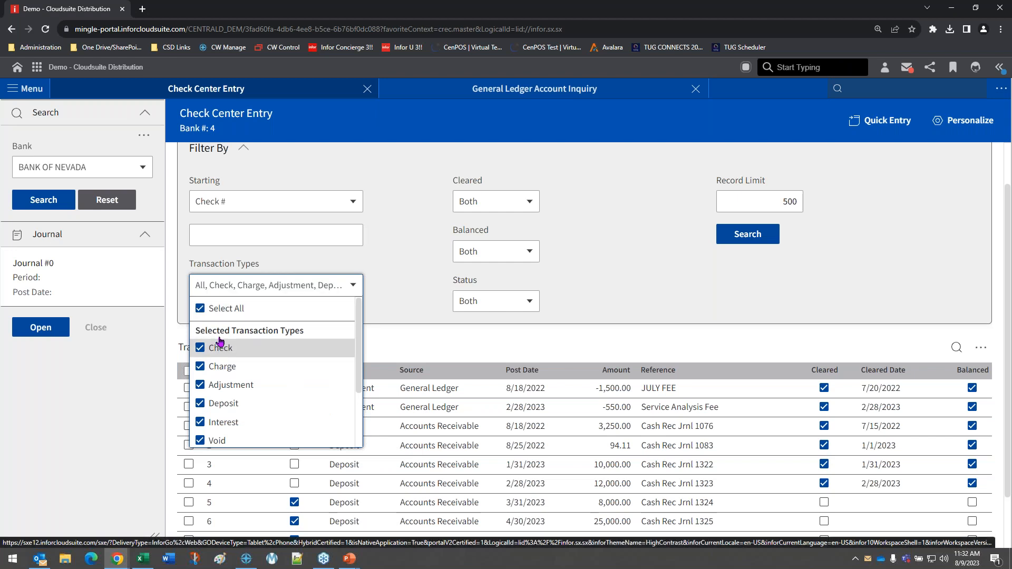
click(220, 308)
click(220, 348)
click(737, 238)
click(738, 239)
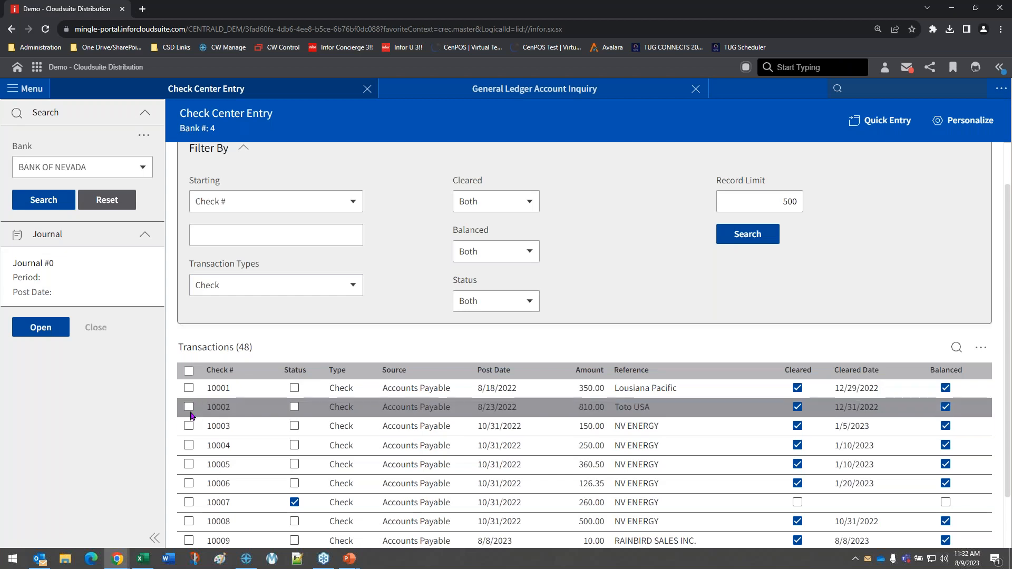
- Select the Toto USA check and view its general ledger distribution, returning to the transaction list when done
click(188, 407)
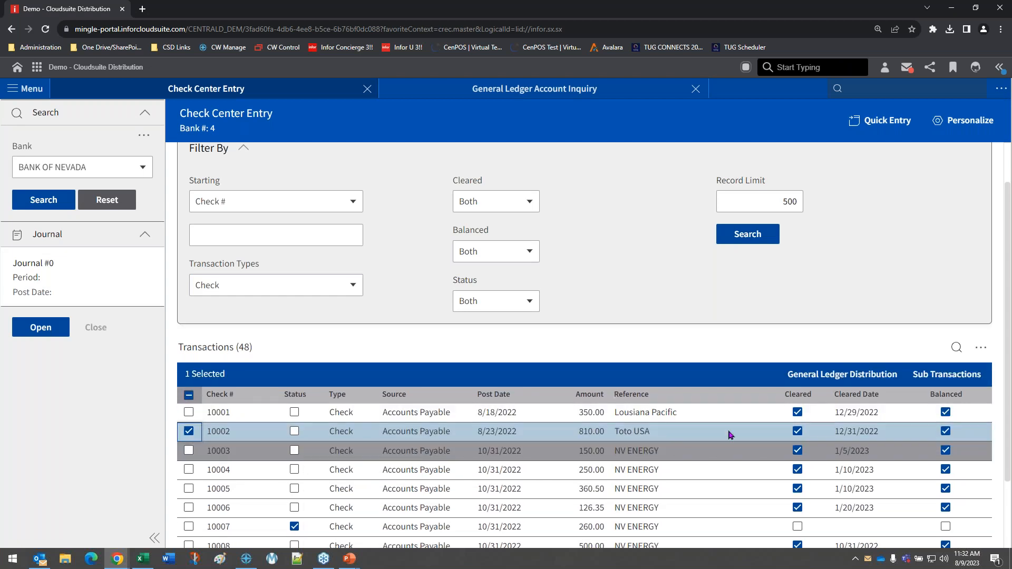
click(853, 380)
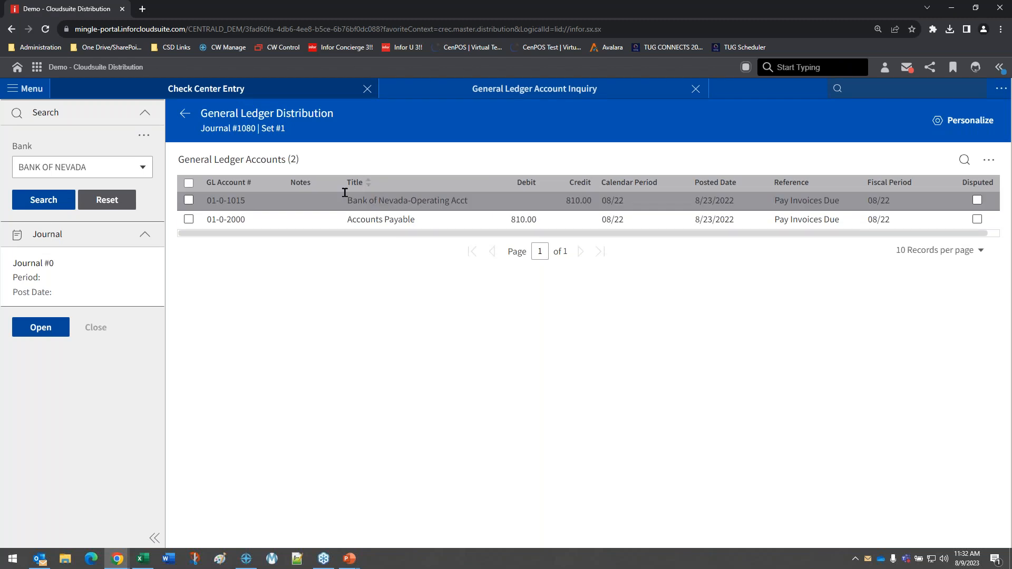
click(184, 115)
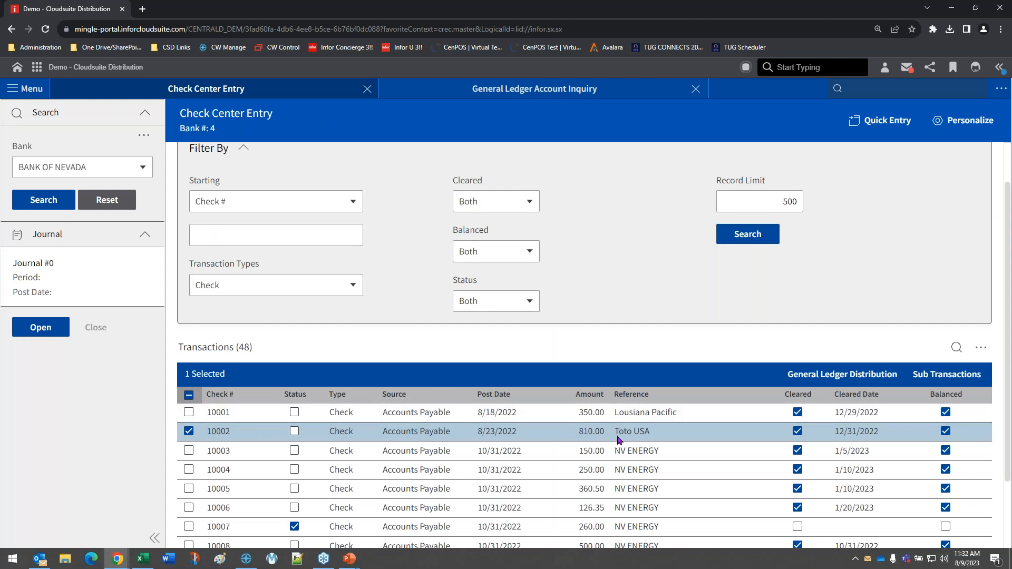
- View the vendor sub transactions behind the Toto USA check, then return to the list and deselect the check
click(945, 376)
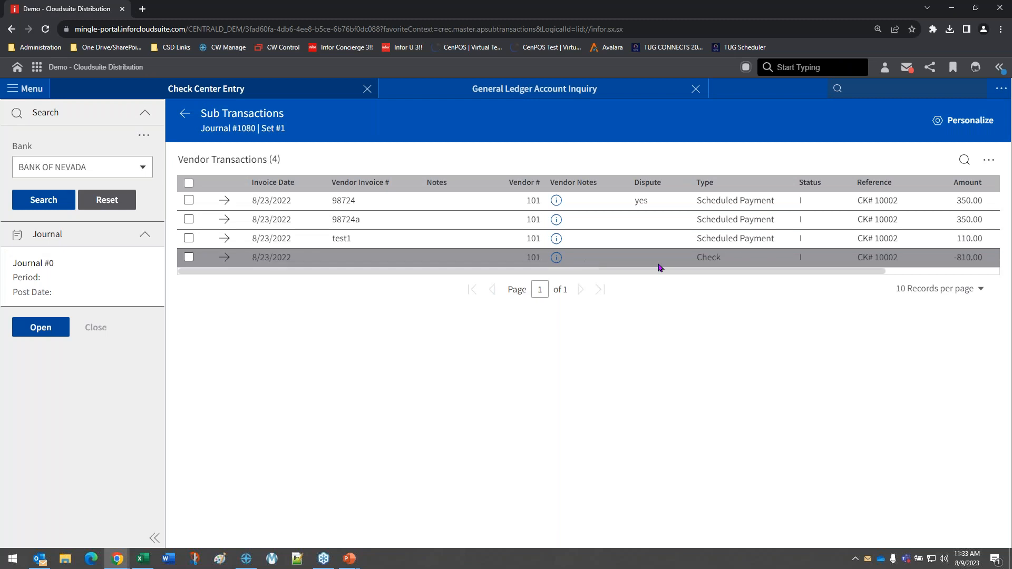
click(695, 265)
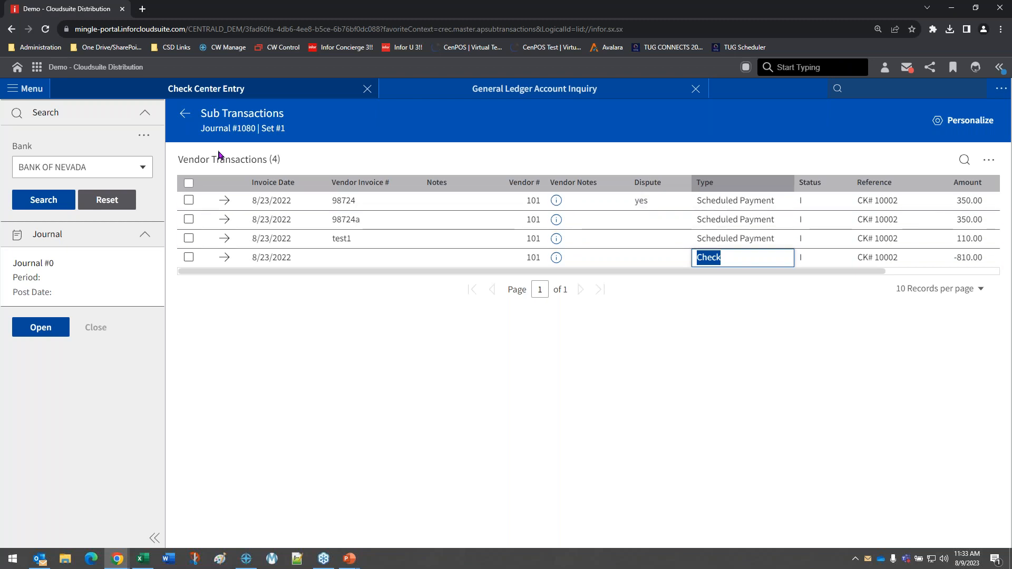
click(186, 117)
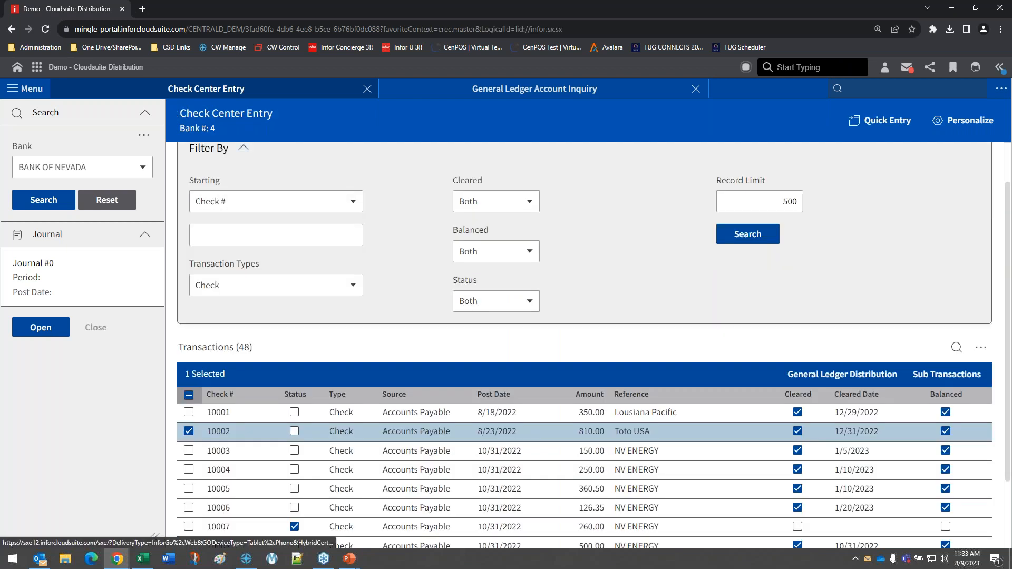
click(189, 431)
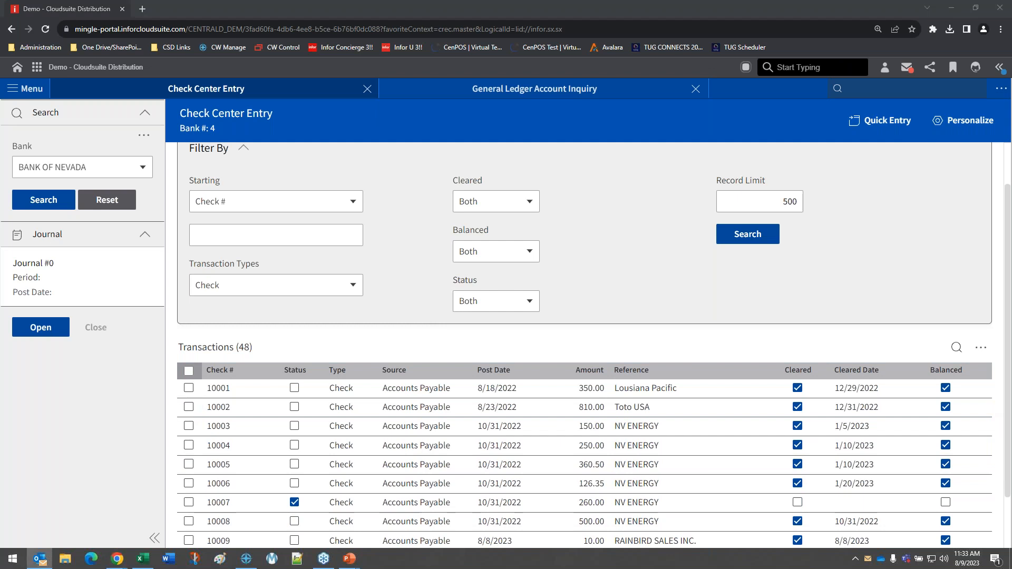
click(598, 257)
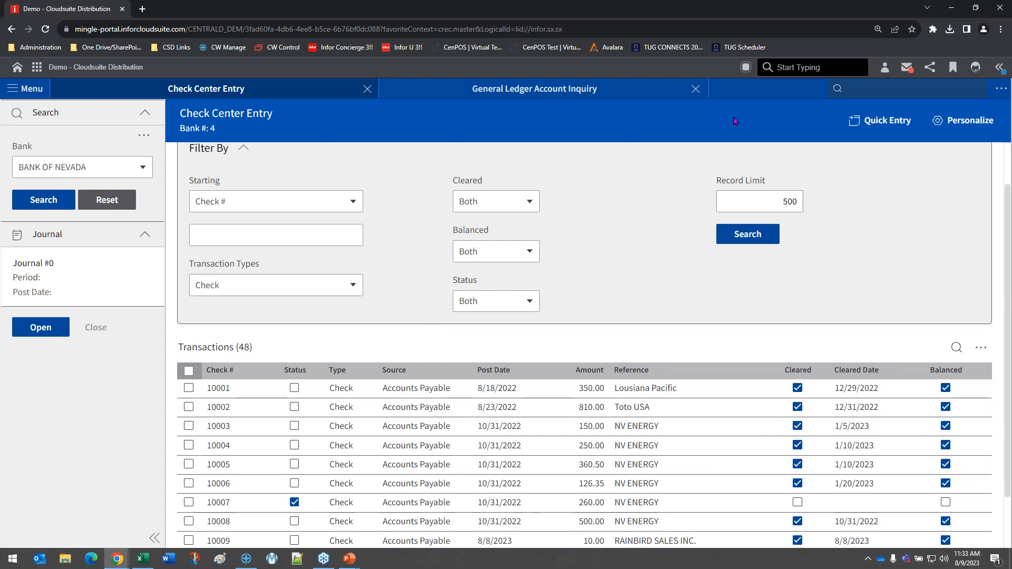
- View the bank's custom user fields, then return to the list of checks to reconcile
scroll(532, 266, up, 1)
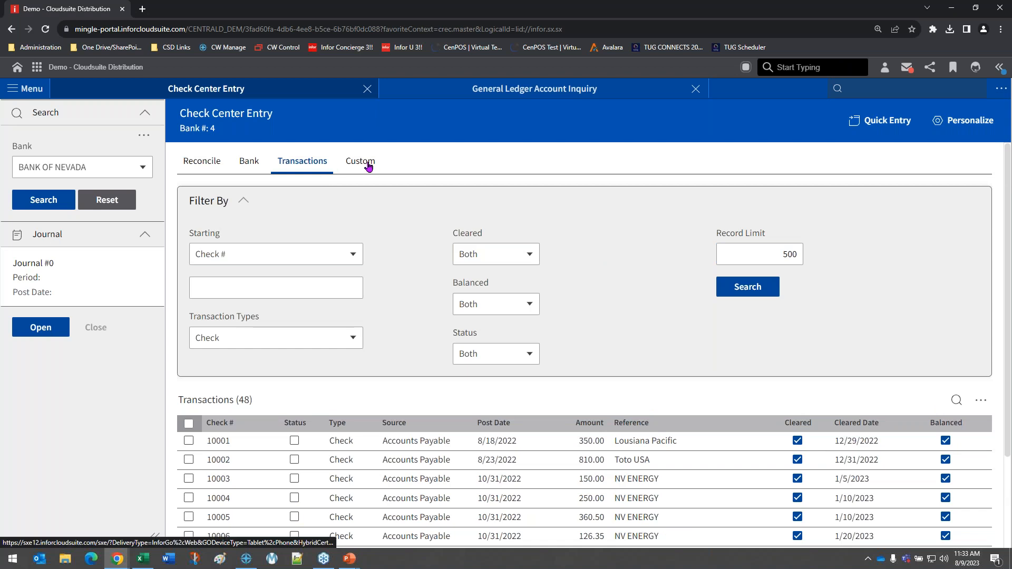
click(368, 166)
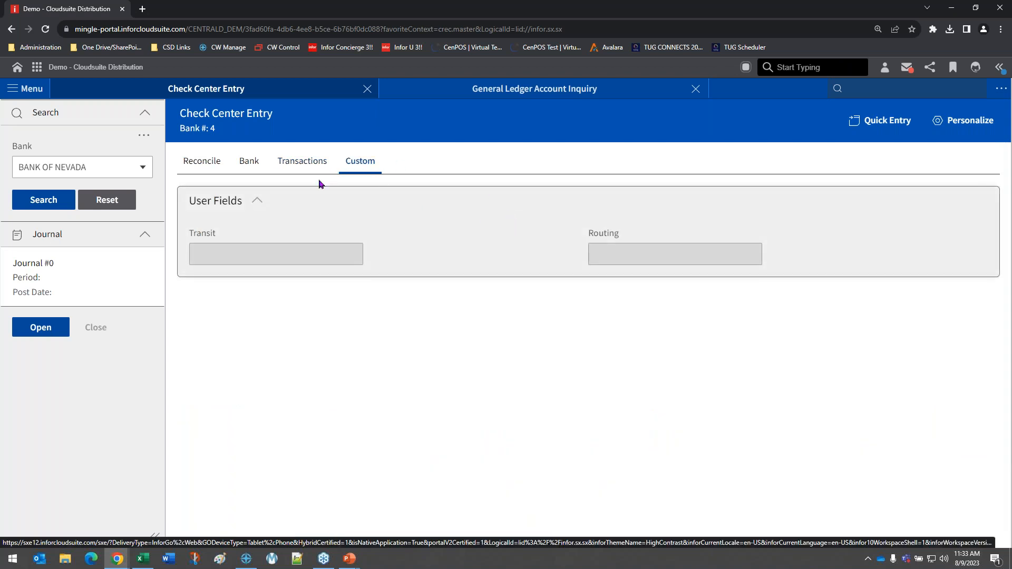
click(200, 166)
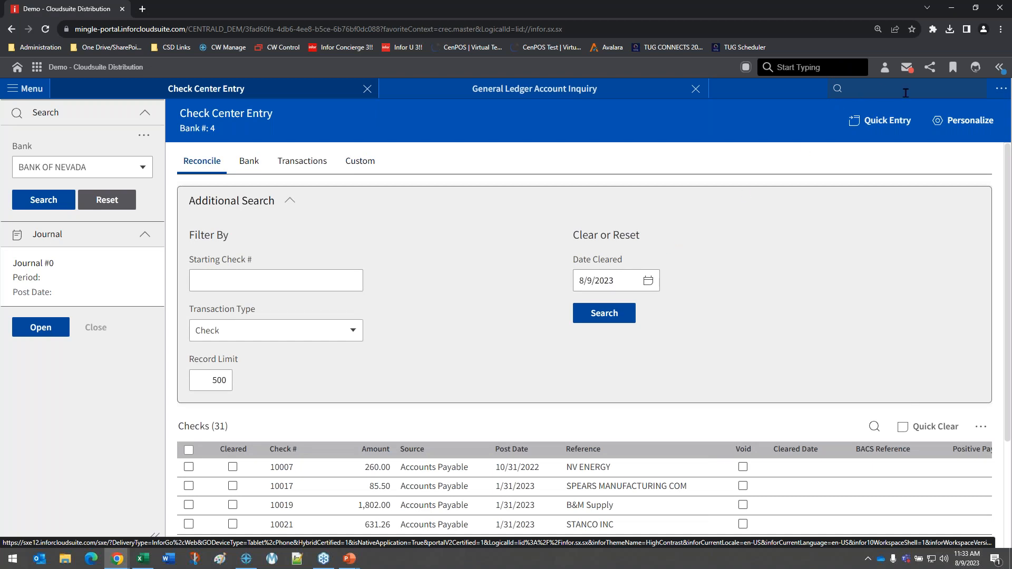
- Open Quick Entry for the bank, try the Void type and look through the other transaction types, then return to the reconcile list
click(870, 147)
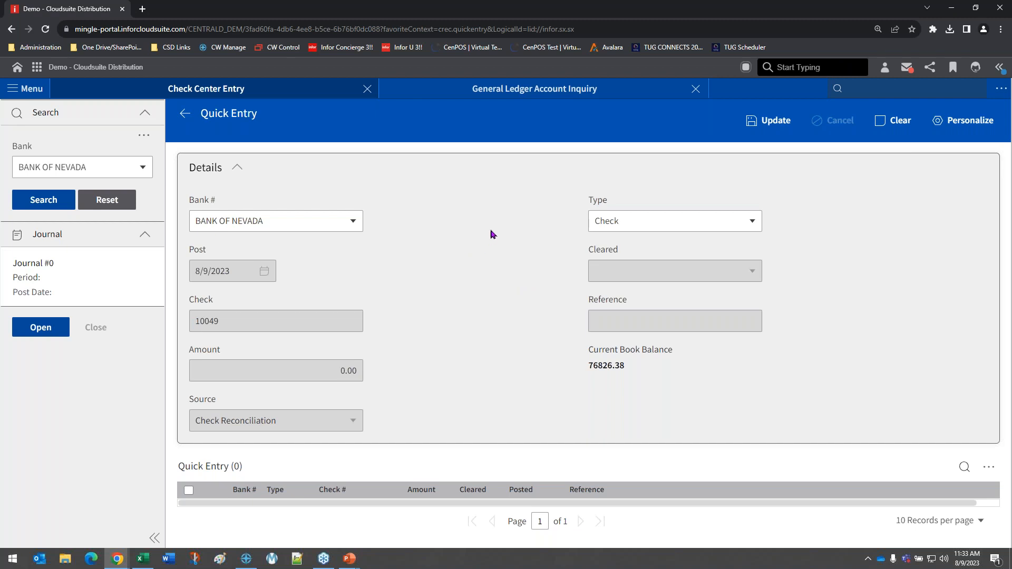
click(655, 227)
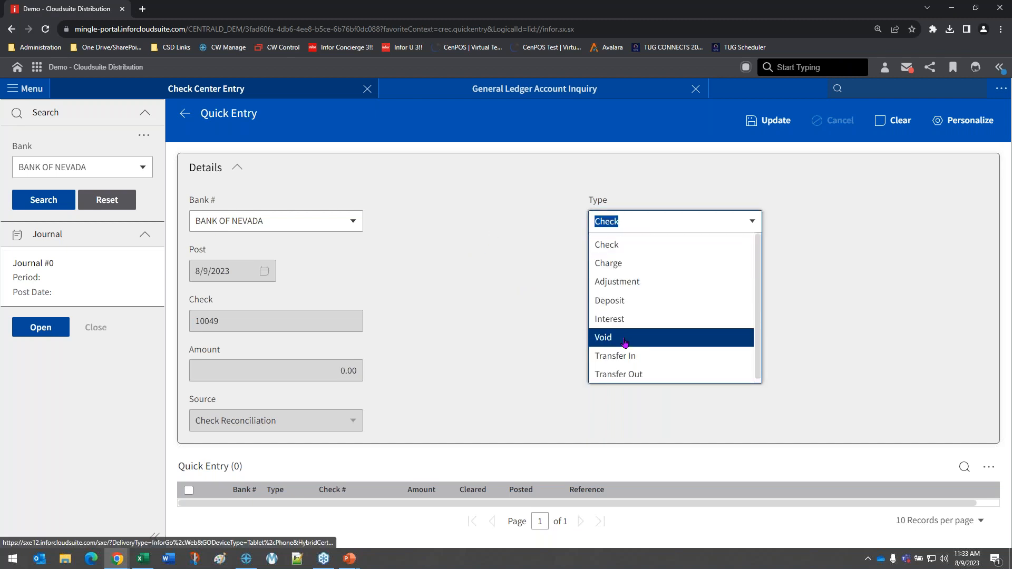
click(622, 334)
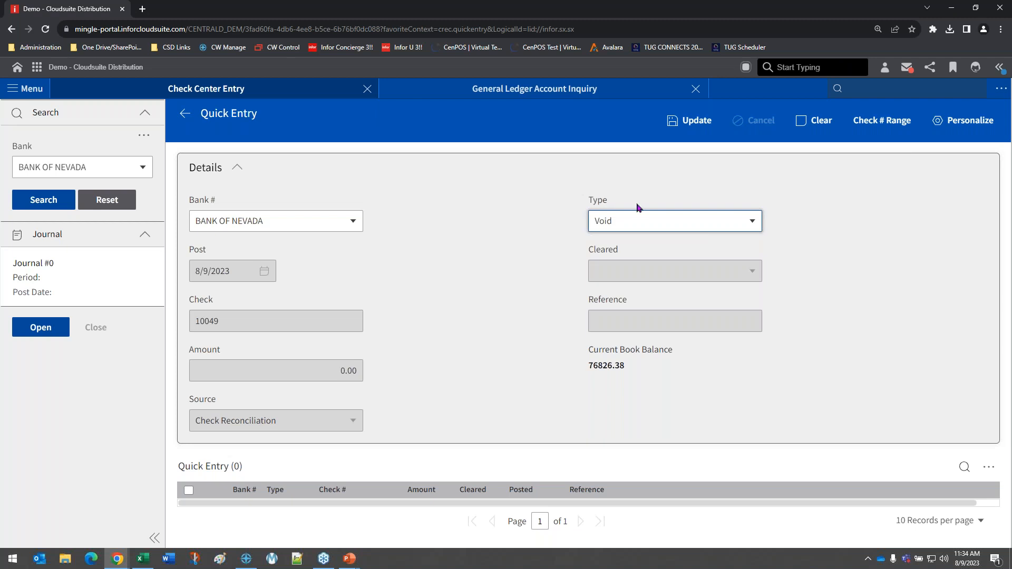
click(719, 229)
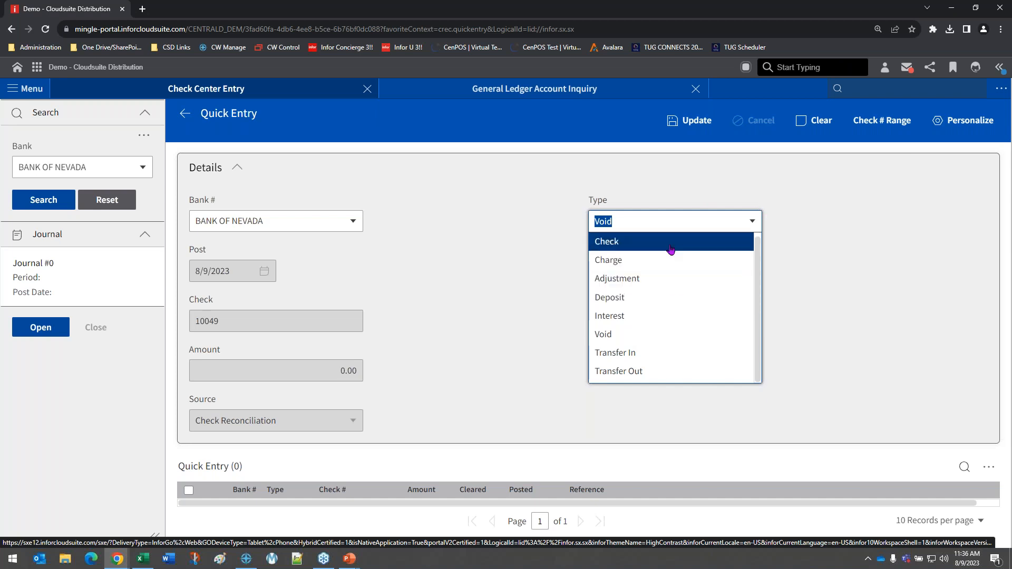
click(186, 117)
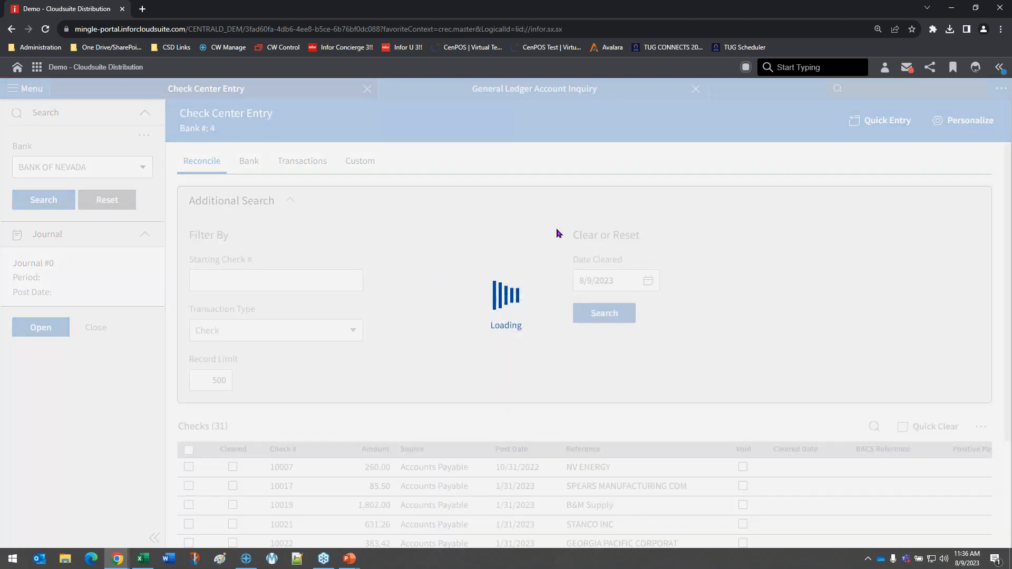
- Select checks 10007, 10017, 10019, 10023 and 10025 and mark them as cleared on 8/9/2023
scroll(777, 362, down, 1)
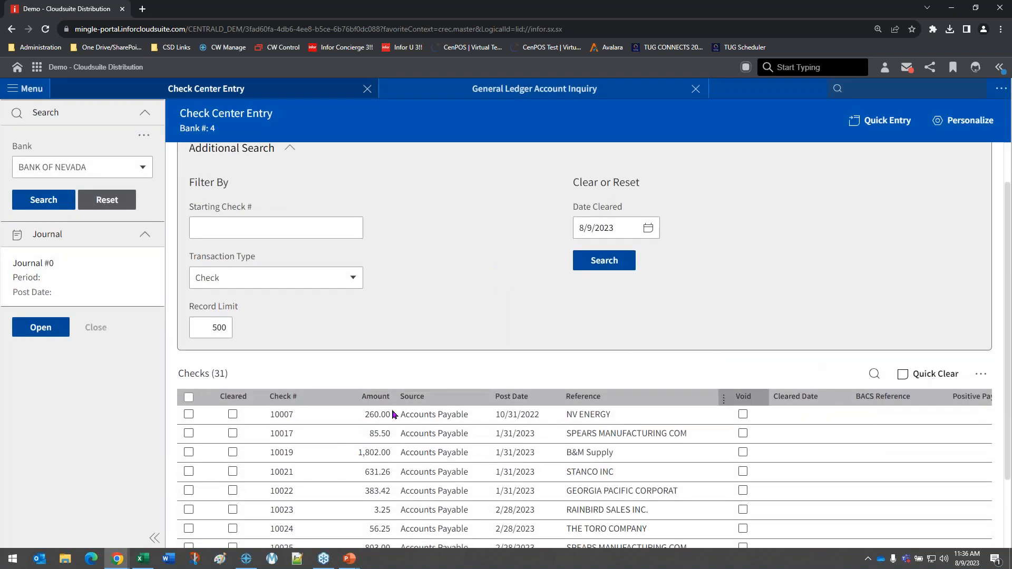
click(188, 414)
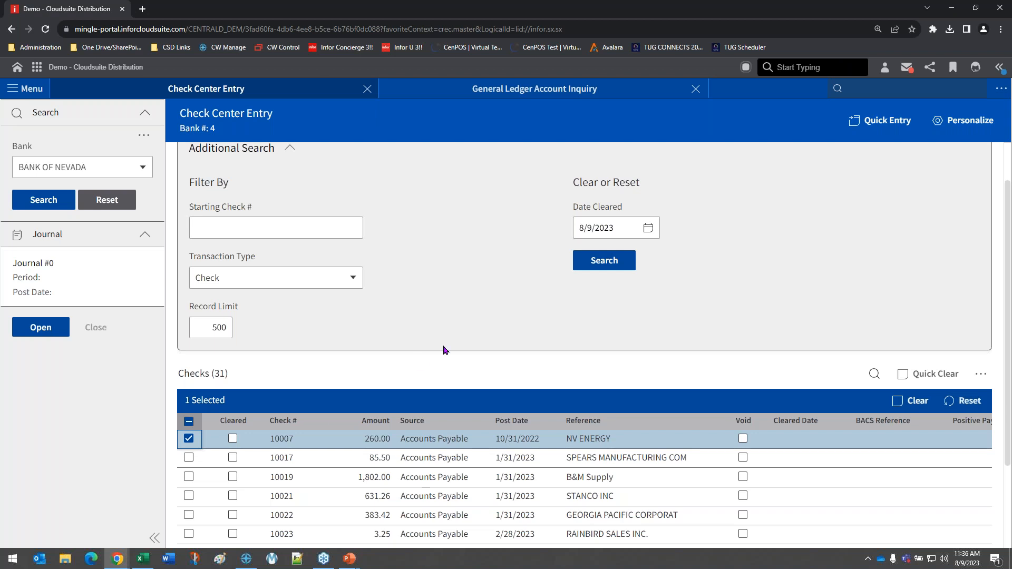
scroll(445, 350, down, 2)
scroll(519, 304, up, 1)
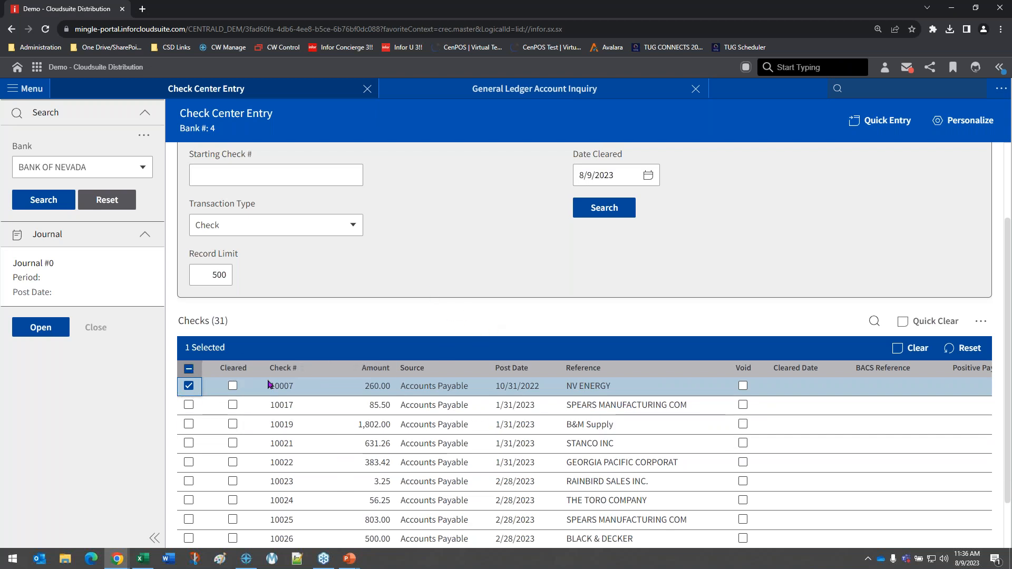
click(188, 405)
click(188, 424)
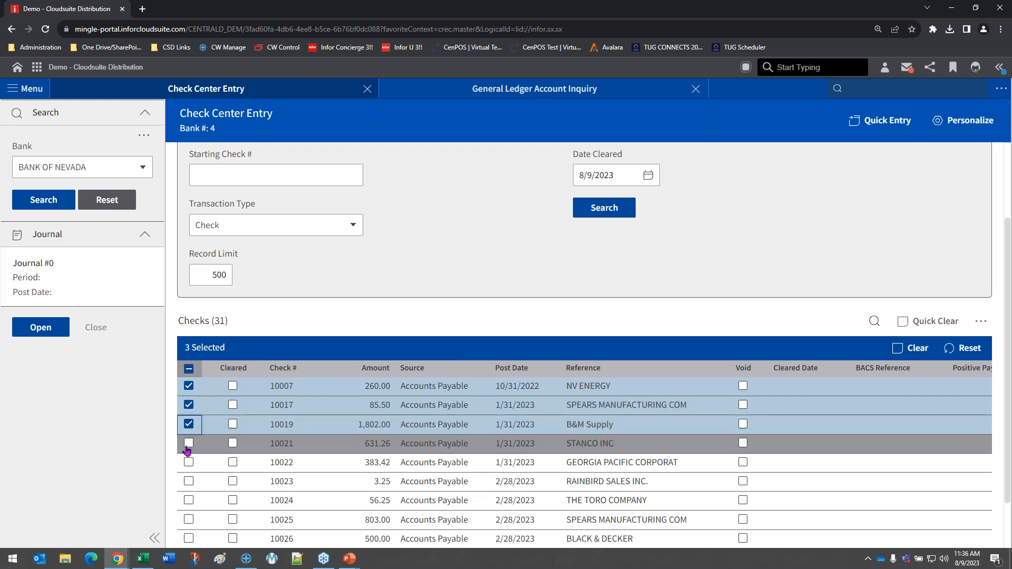
click(188, 481)
click(188, 520)
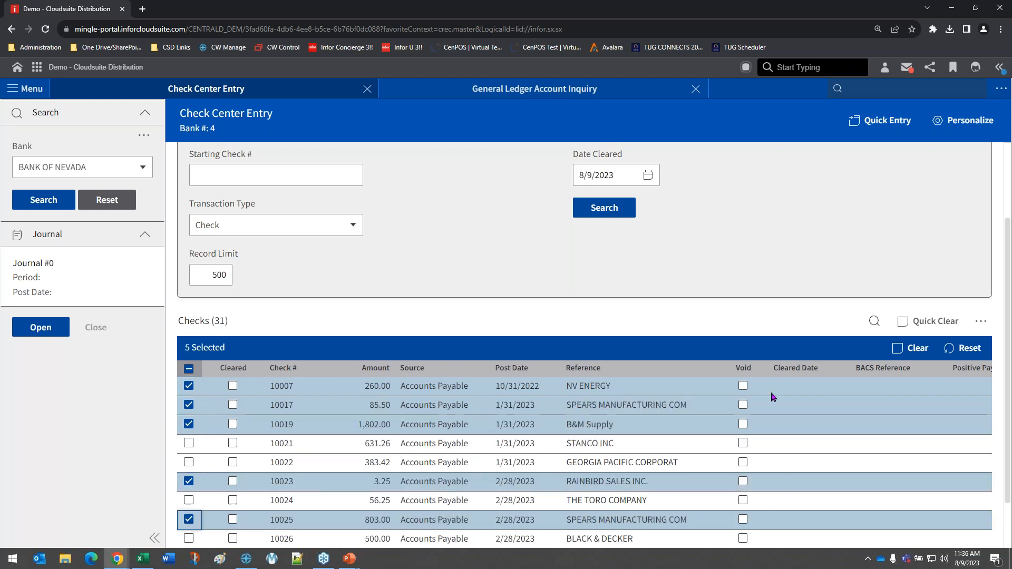
click(911, 348)
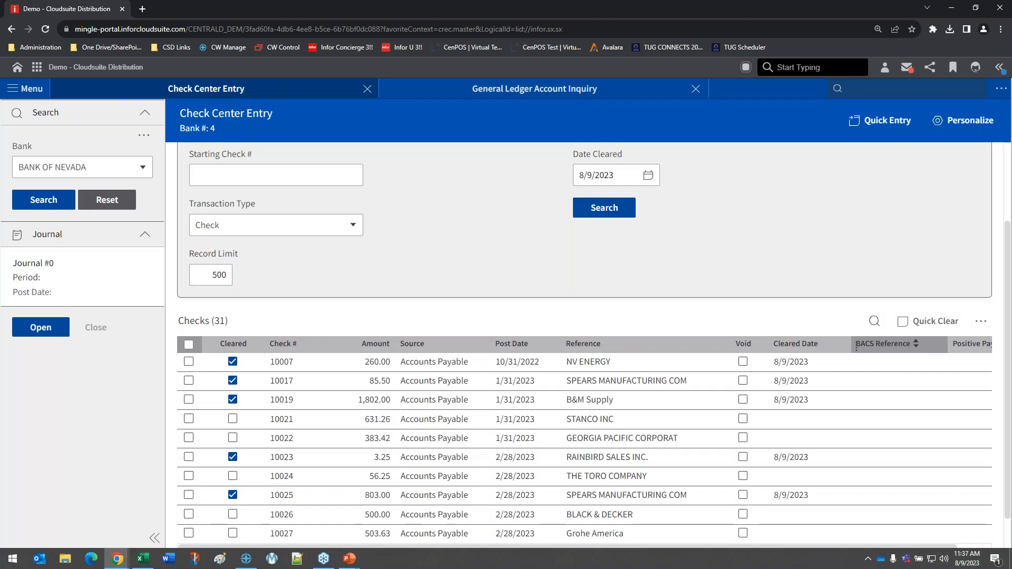
- Reselect the five cleared checks and reset their cleared status
click(189, 362)
click(189, 405)
click(189, 425)
click(189, 481)
click(189, 519)
click(962, 348)
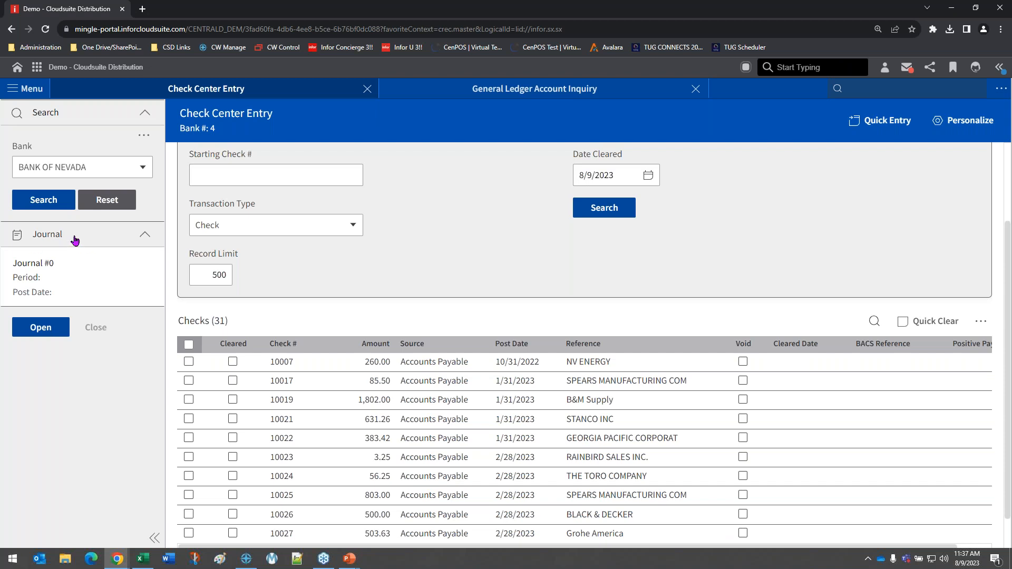
key(alt+Tab)
key(alt+Tab)
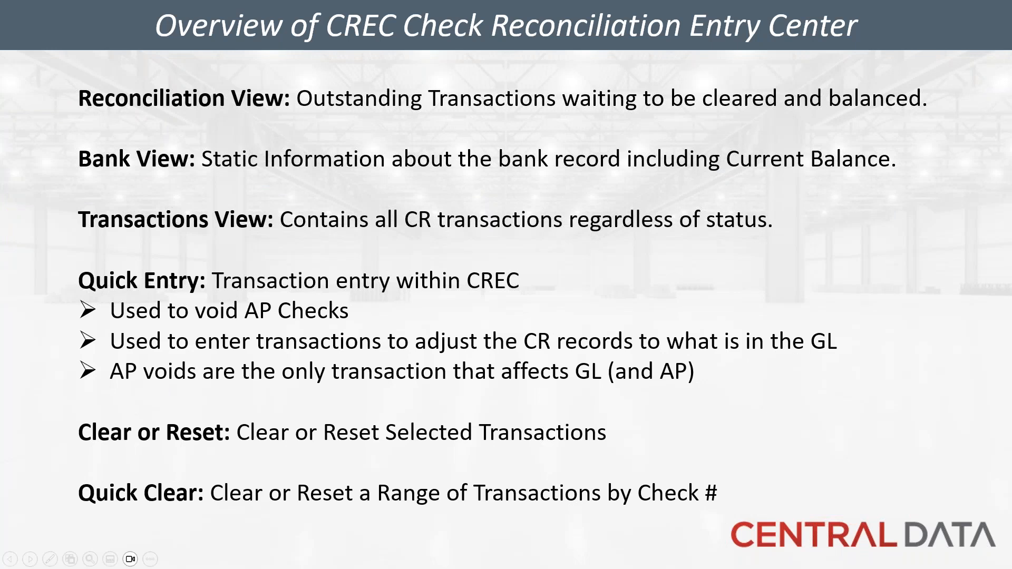
key(Right)
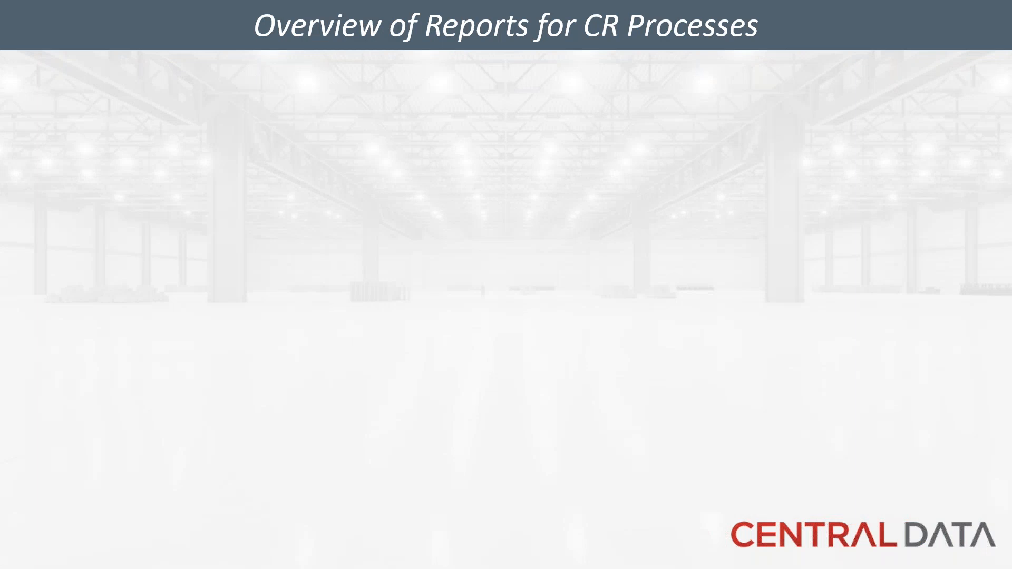
key(Right)
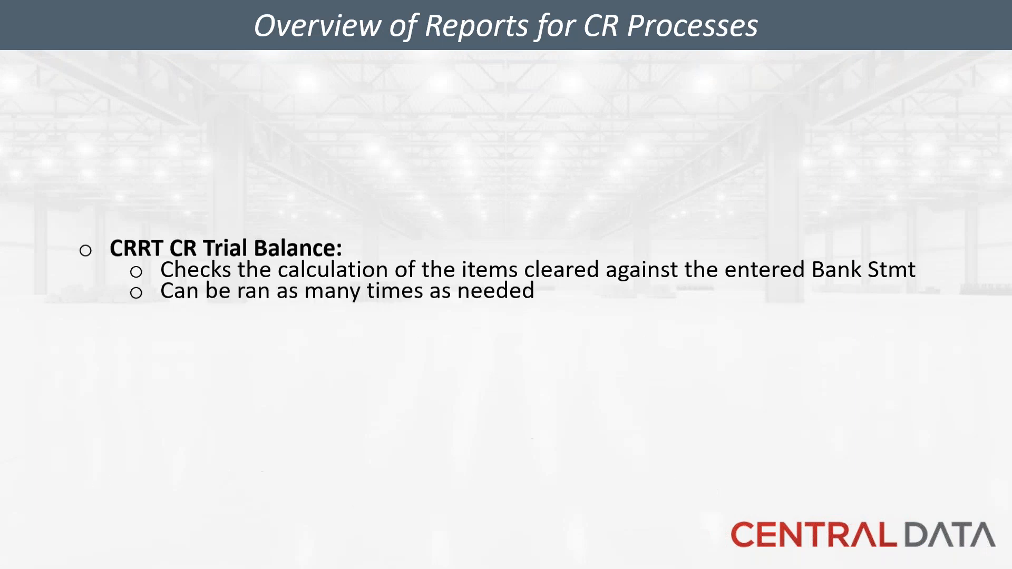
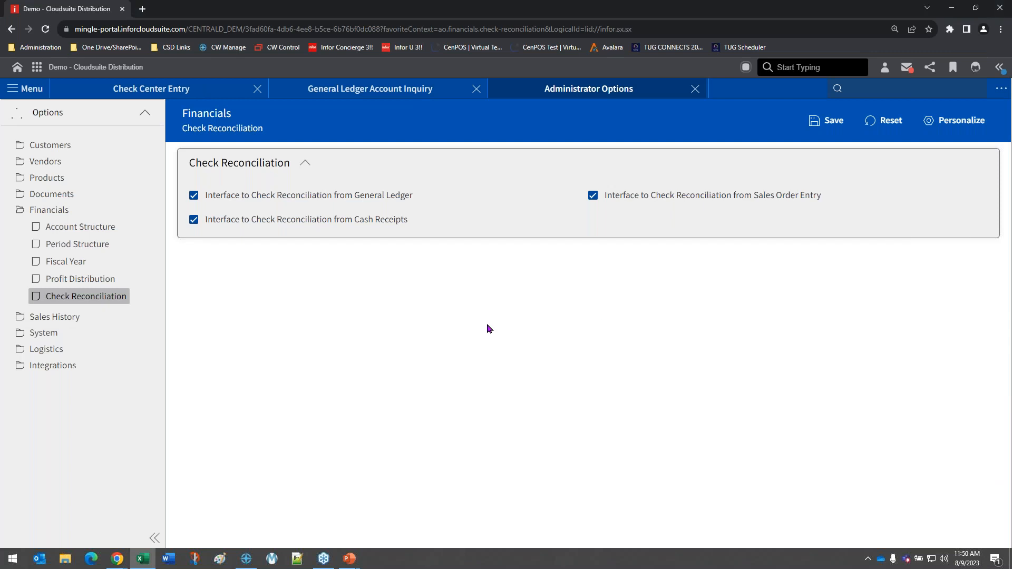
- Close Administrator Options and General Ledger Account Inquiry, leaving only Check Center Entry open
click(695, 89)
click(695, 89)
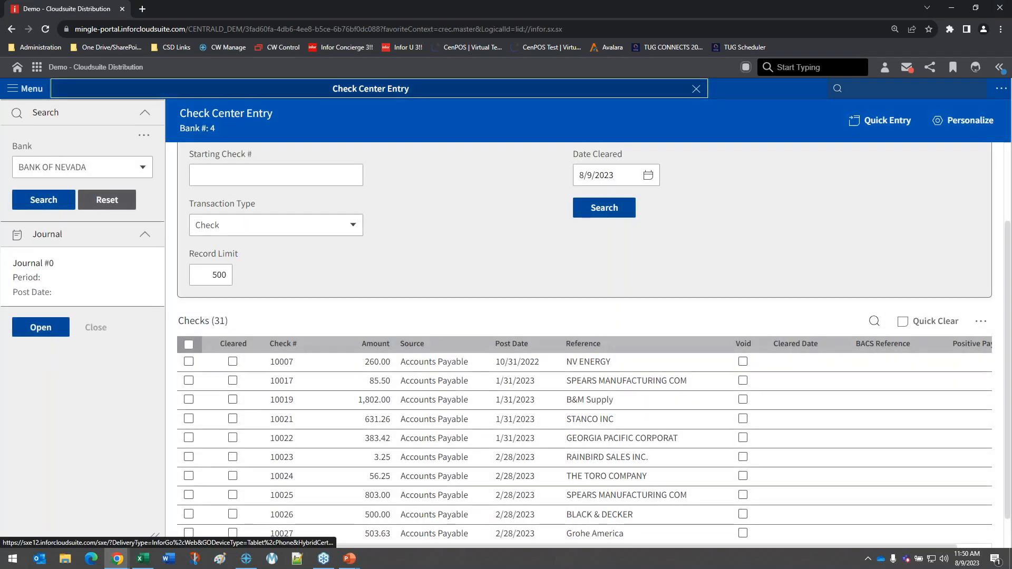
key(alt+Tab)
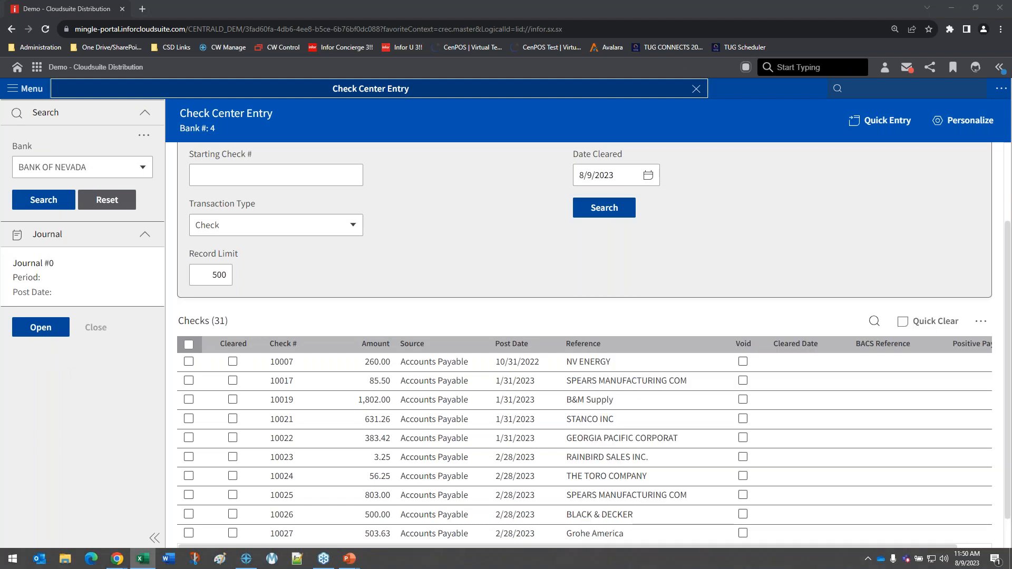
- Set the cleared date to 3/1/2023 and clear the B&M Supply check 10019 and the Georgia Pacific check 10022
drag(632, 178, 581, 173)
text(3/1/2023)
key(Tab)
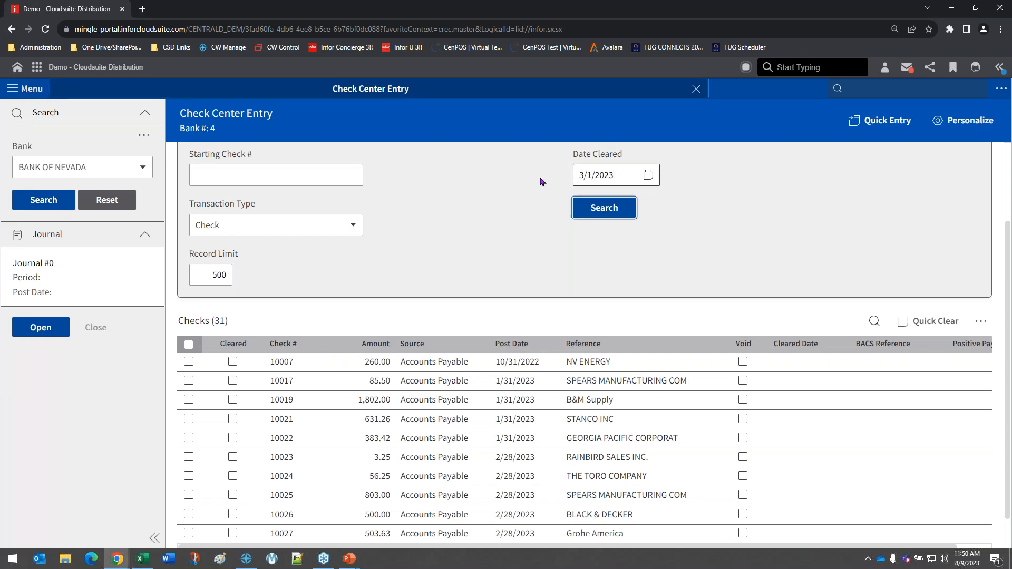
click(189, 438)
click(189, 424)
click(912, 348)
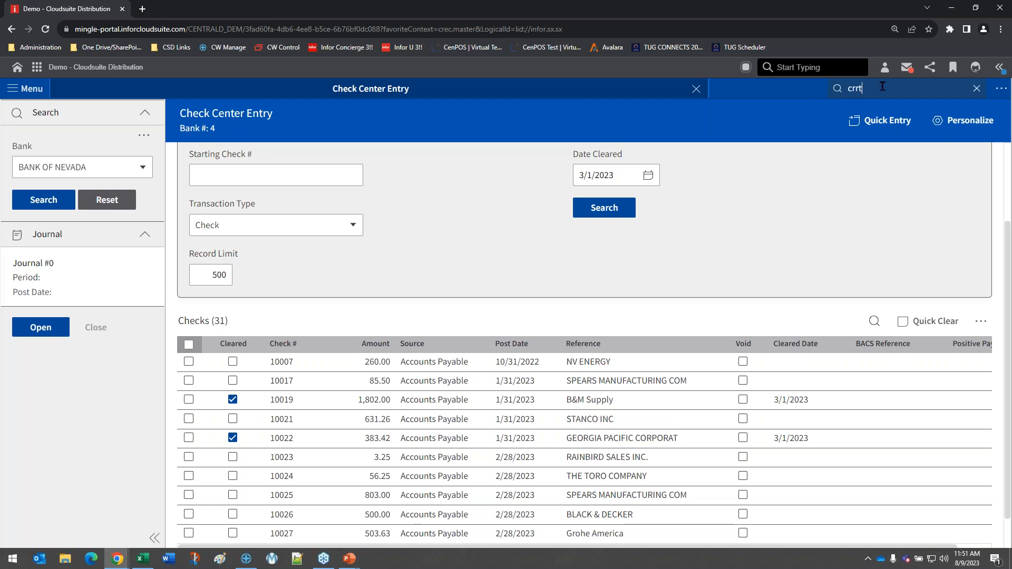
- Open the CRRT trial balance report, create a new report with print type View, and continue to its options
key(Return)
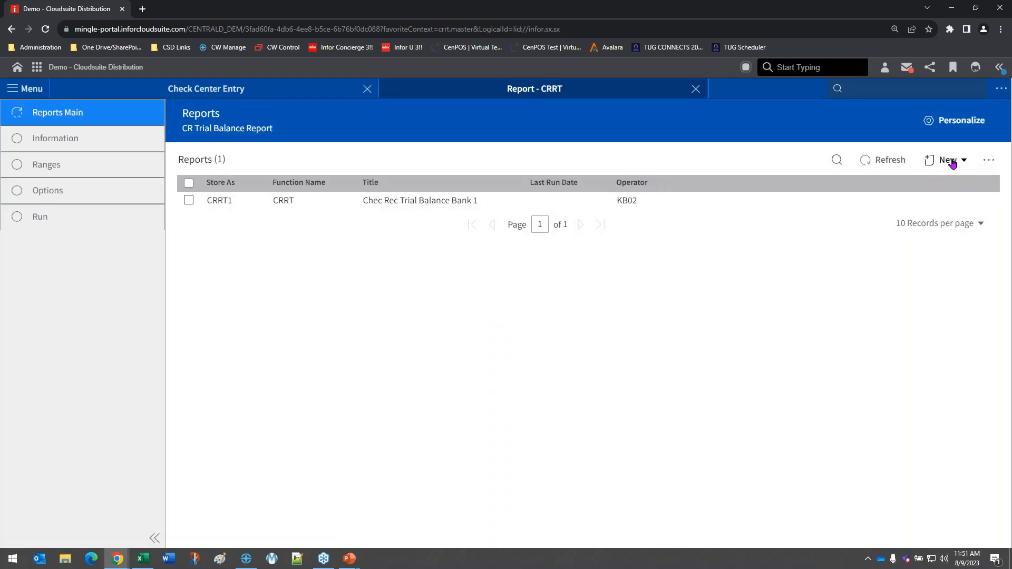
click(946, 160)
click(933, 192)
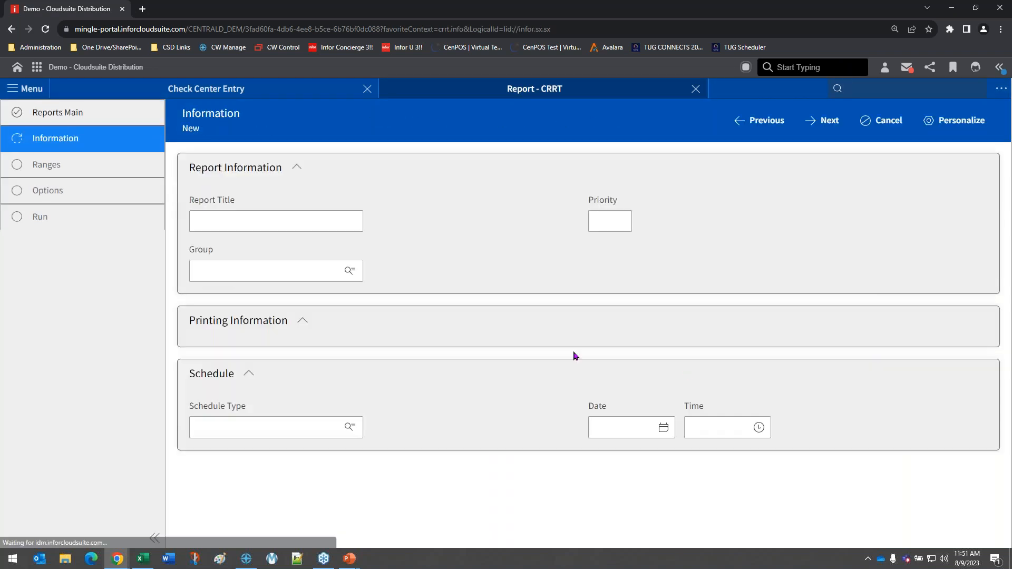
click(253, 376)
click(226, 508)
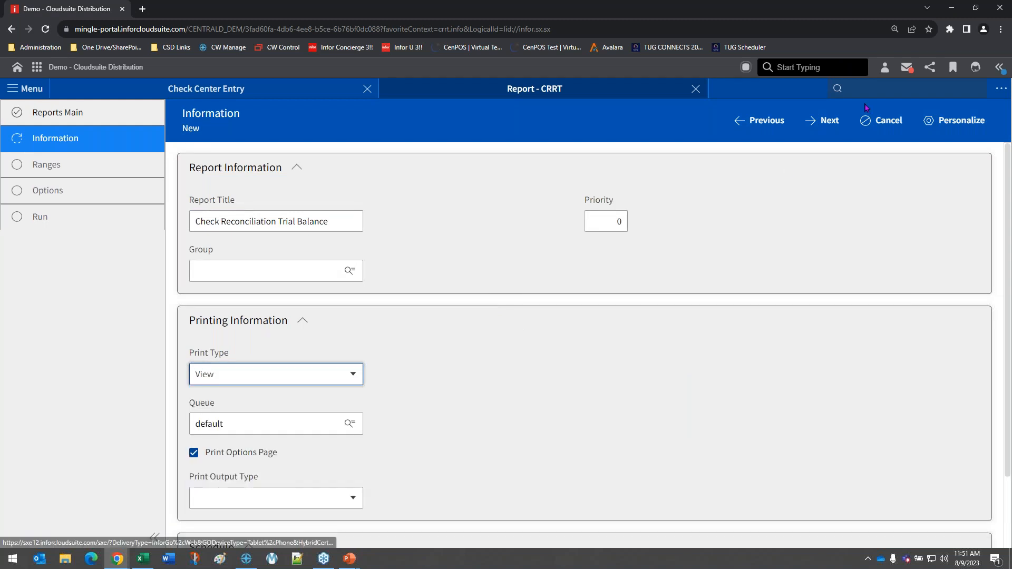
click(830, 123)
- Set the report to bank 4, balancing date 03/31/23 and bank statement ending balance 22884.41, and submit it
text(4)
key(Tab)
text(03/31/23)
key(Tab)
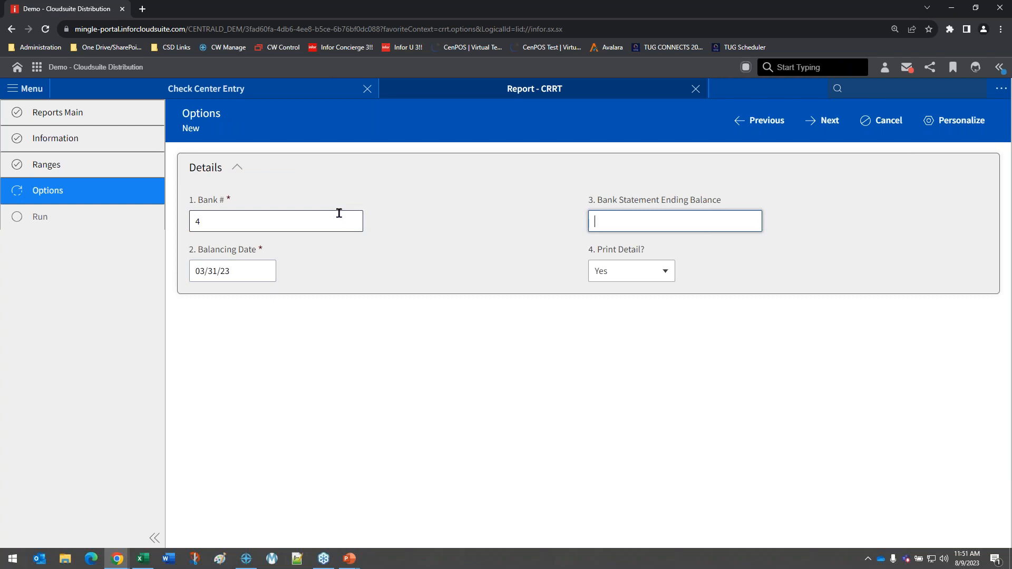
text(22884.41)
key(Tab)
click(825, 121)
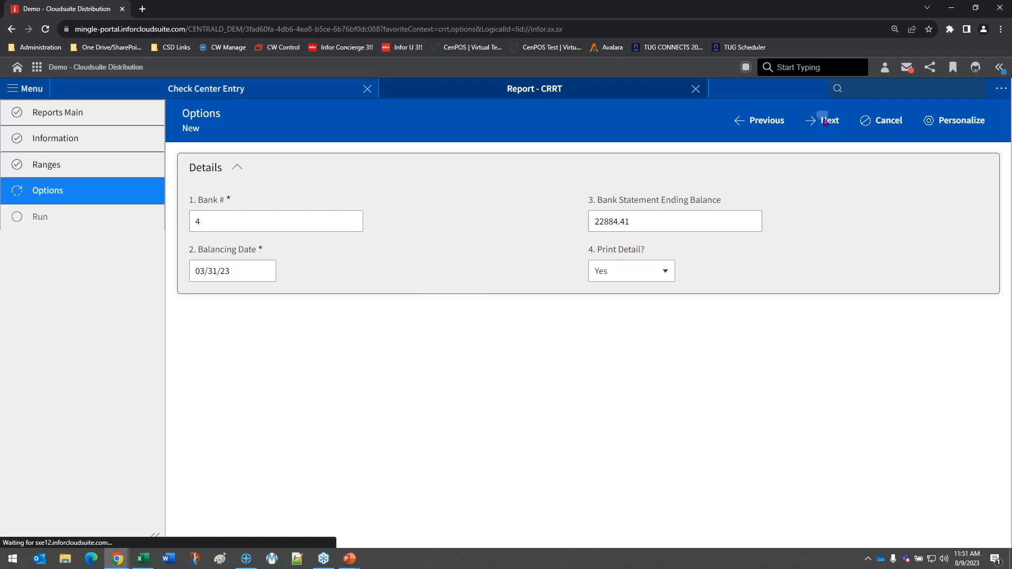
click(825, 122)
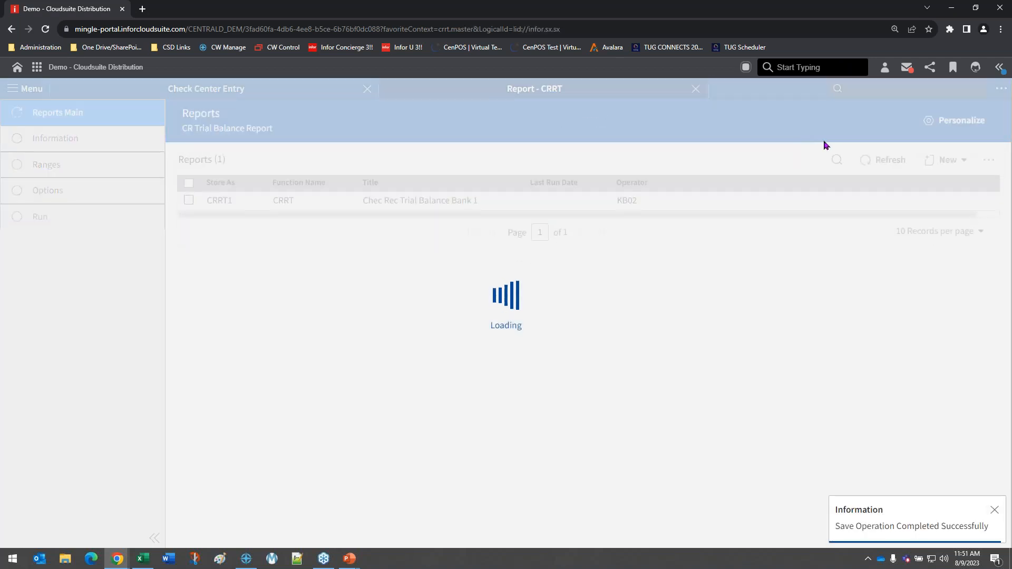
- Refresh the reports list and open the newly generated Check Reconciliation Trial Balance as a PDF
click(886, 160)
click(890, 162)
click(891, 162)
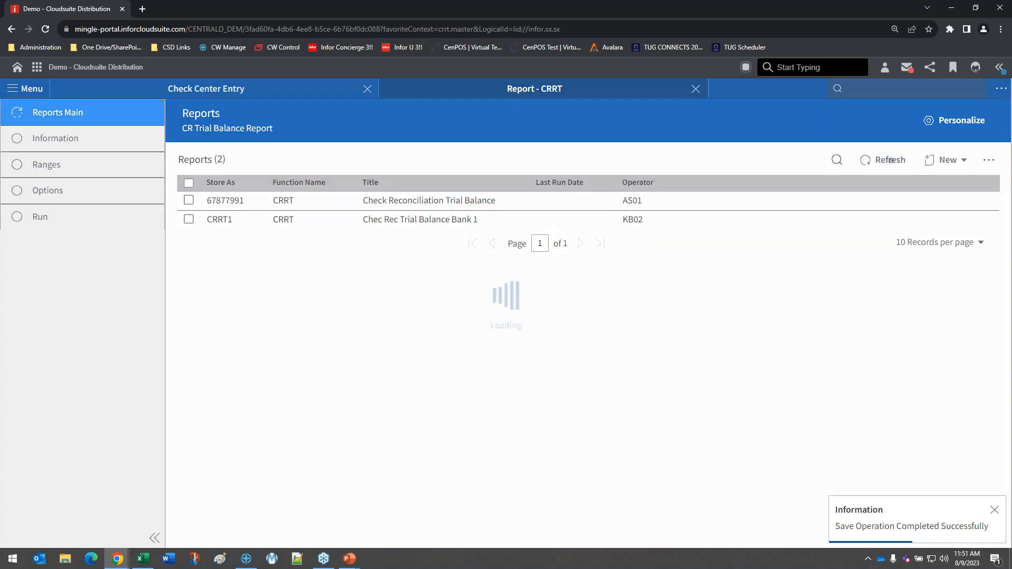
click(999, 68)
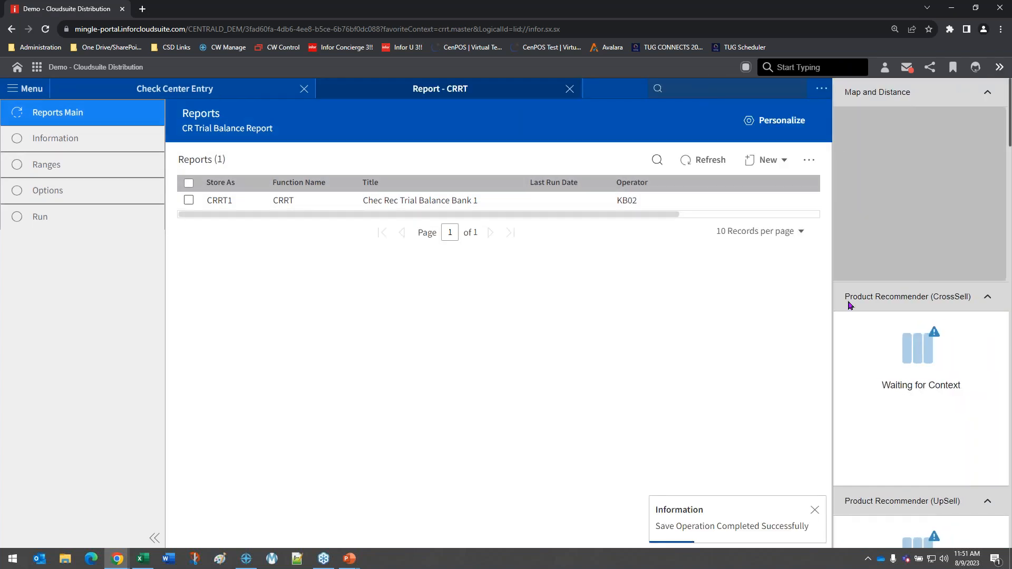
scroll(875, 237, down, 2)
click(871, 151)
click(888, 186)
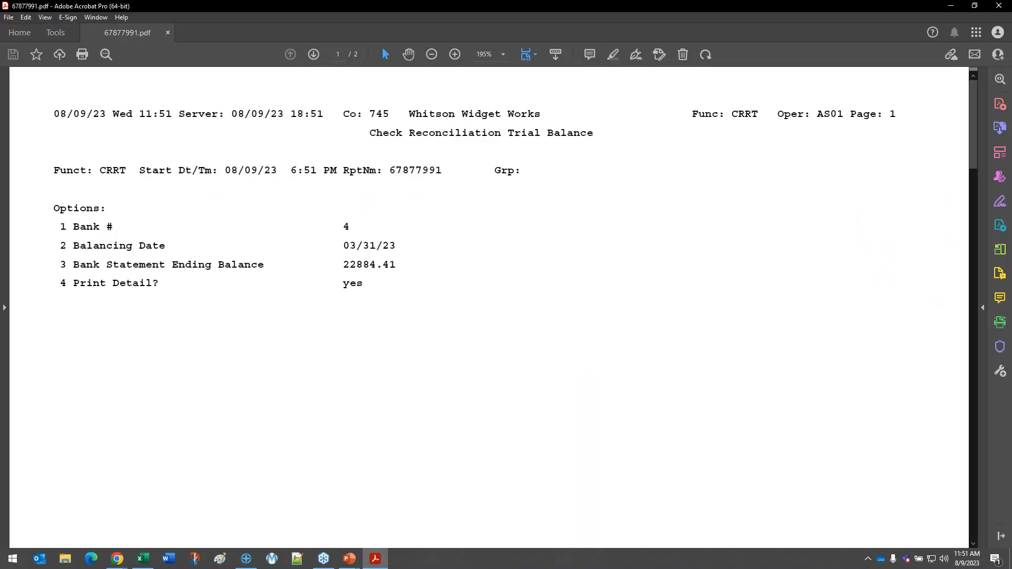
- Examine the trial balance's last bank balance, calculated and entered bank balances, out-of-balance flags and current book balance, and close the PDF
scroll(498, 295, down, 3)
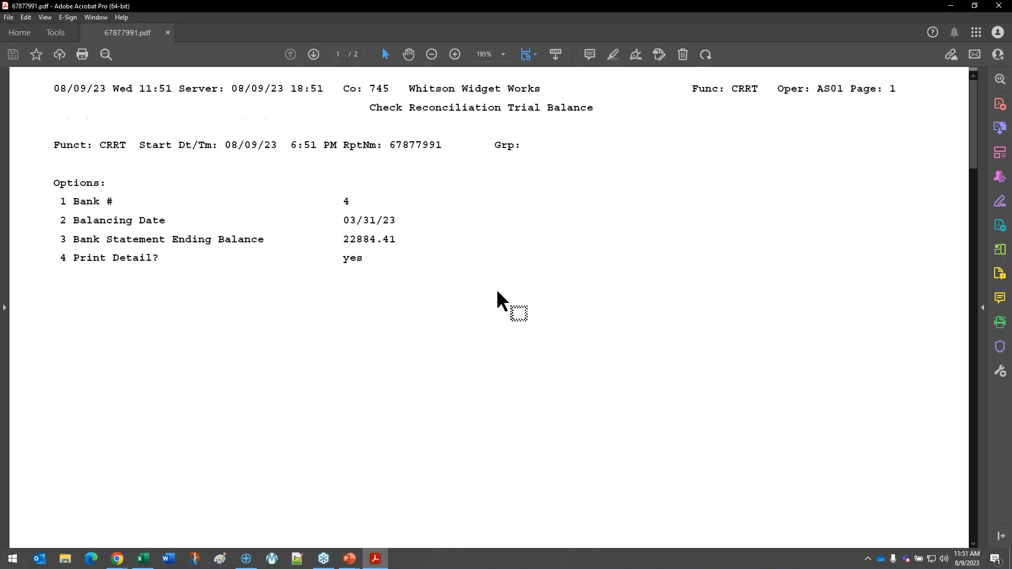
scroll(497, 293, down, 10)
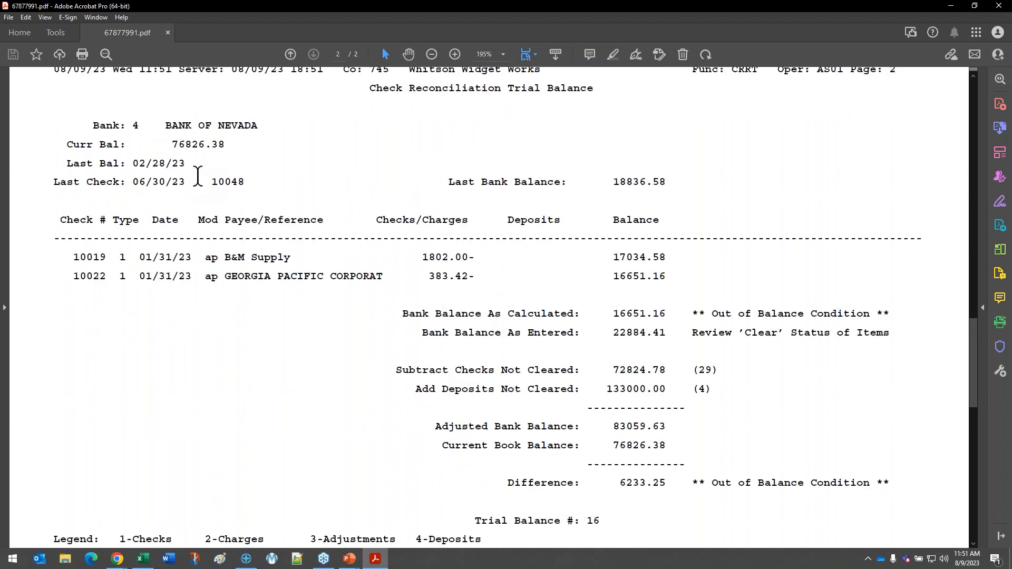
drag(609, 182, 694, 181)
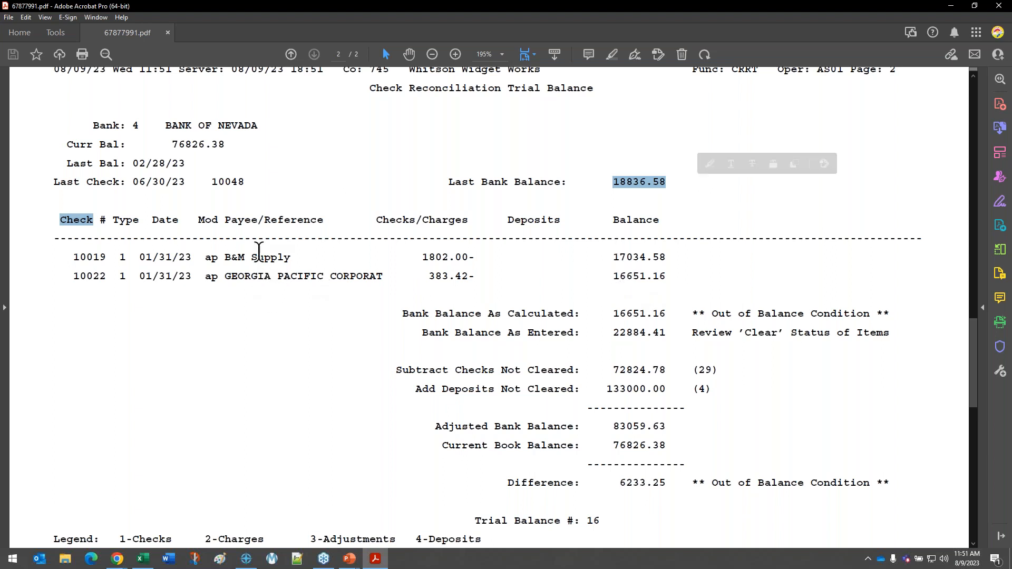
drag(612, 314, 667, 313)
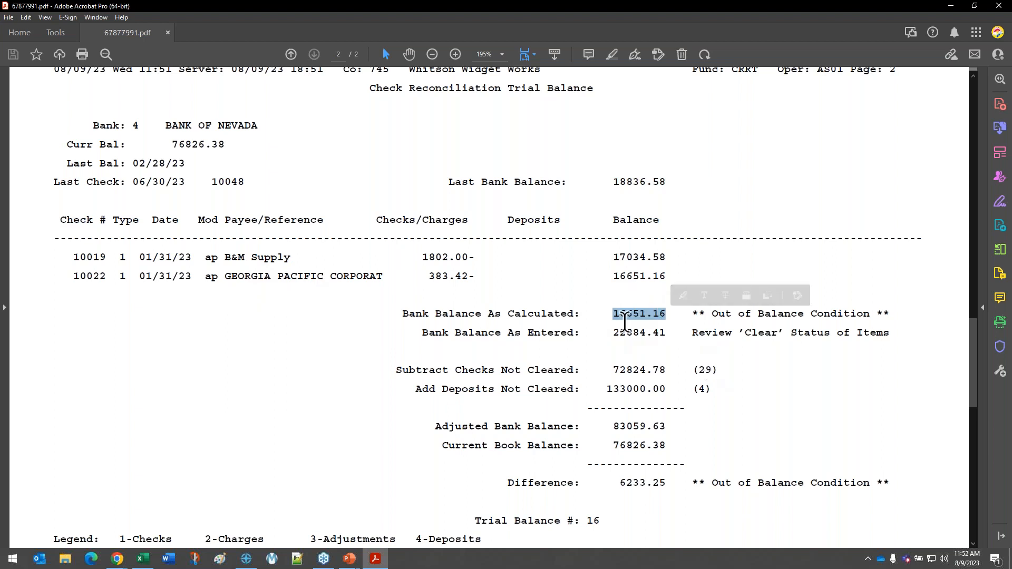
drag(607, 333, 670, 335)
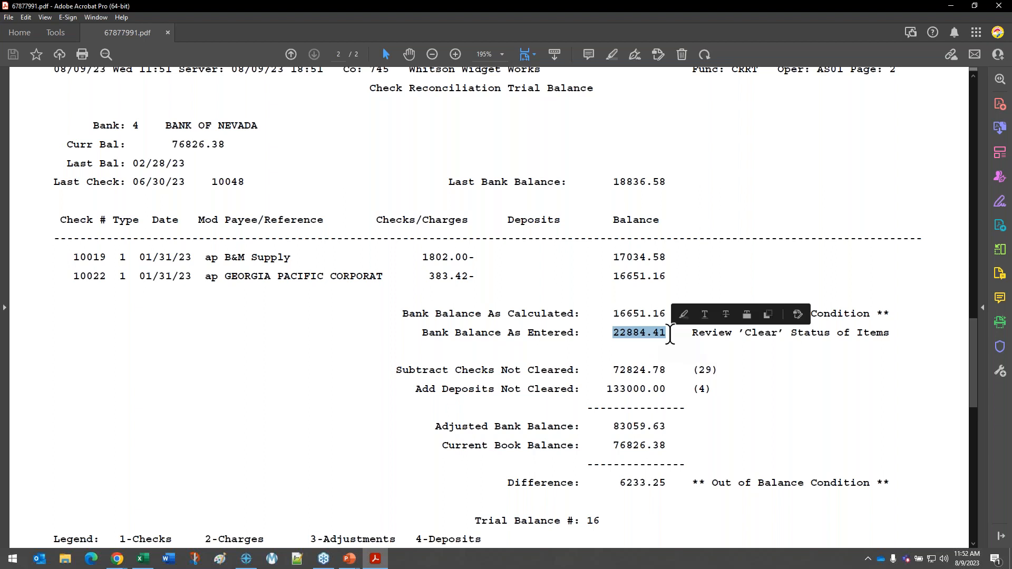
click(707, 309)
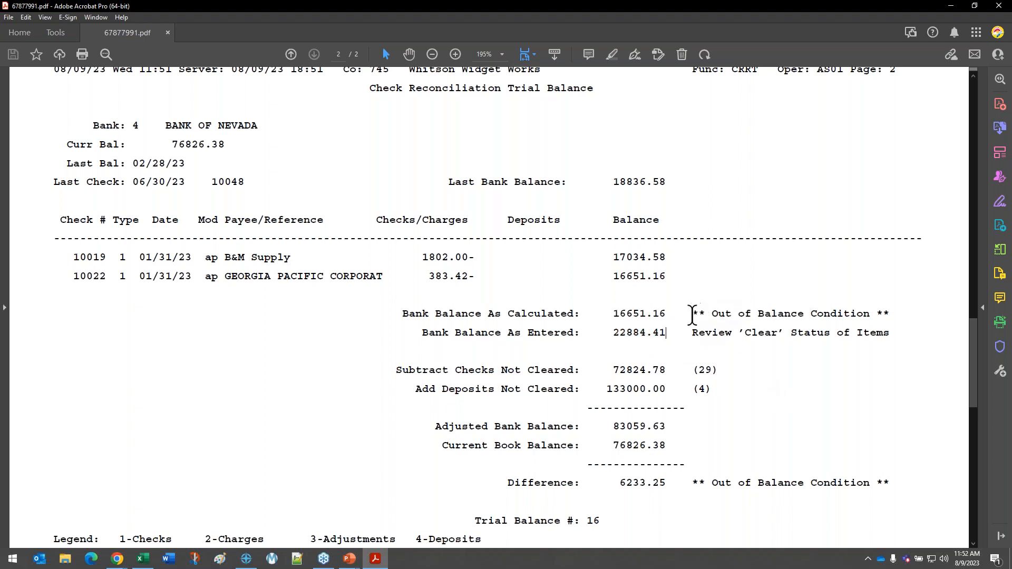
drag(859, 312, 893, 312)
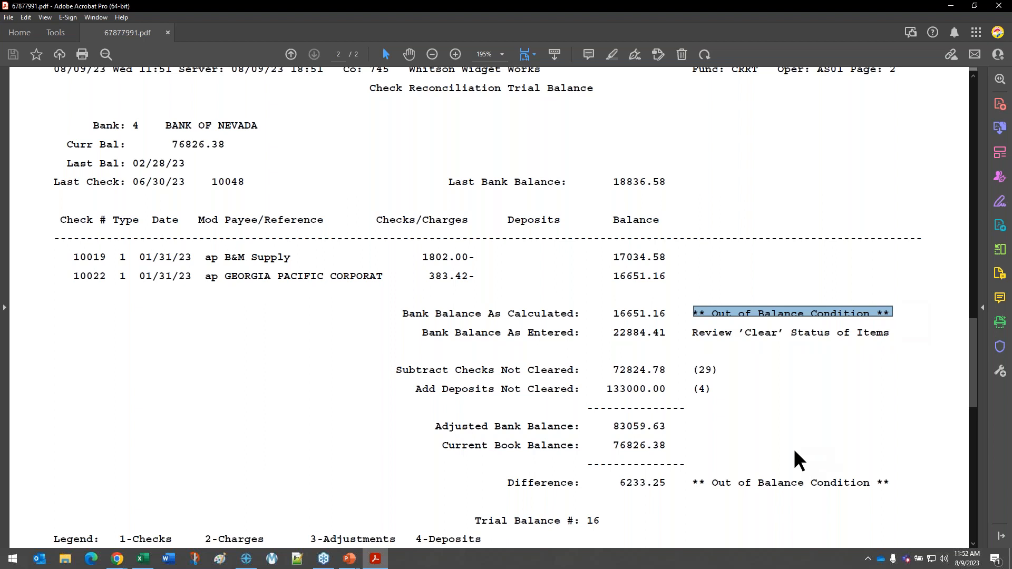
click(800, 418)
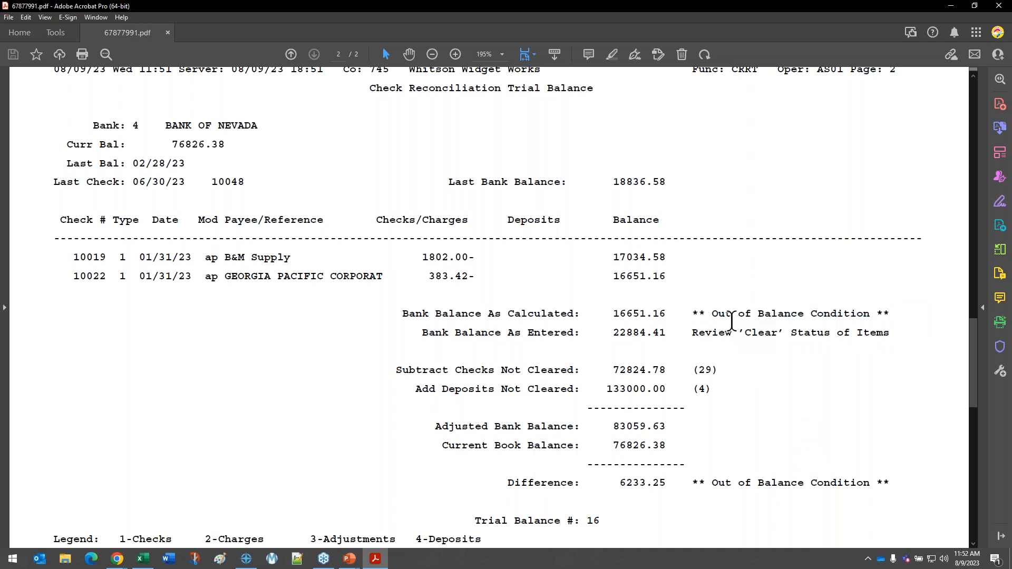
drag(863, 313, 891, 304)
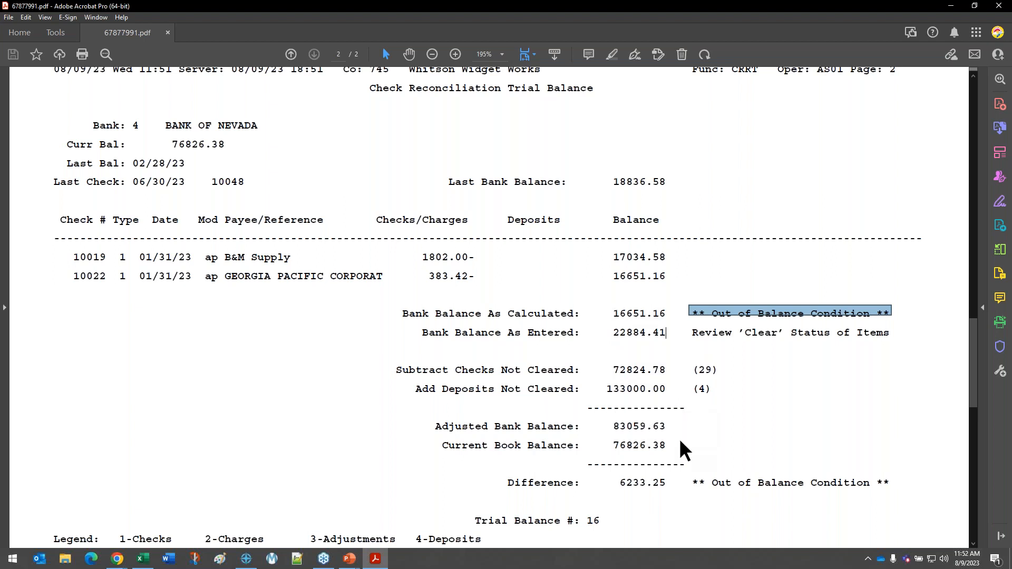
drag(612, 449, 669, 447)
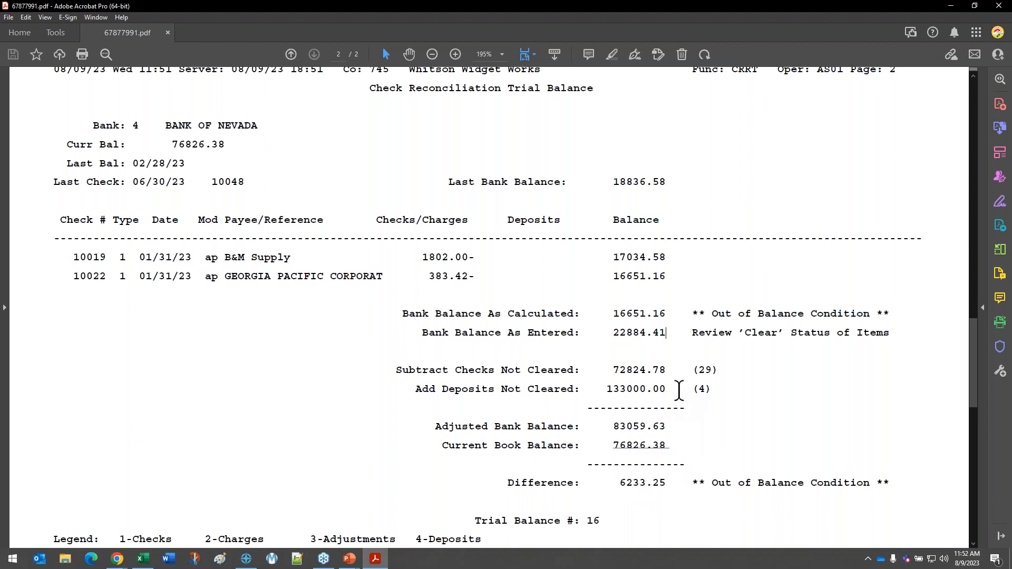
click(999, 5)
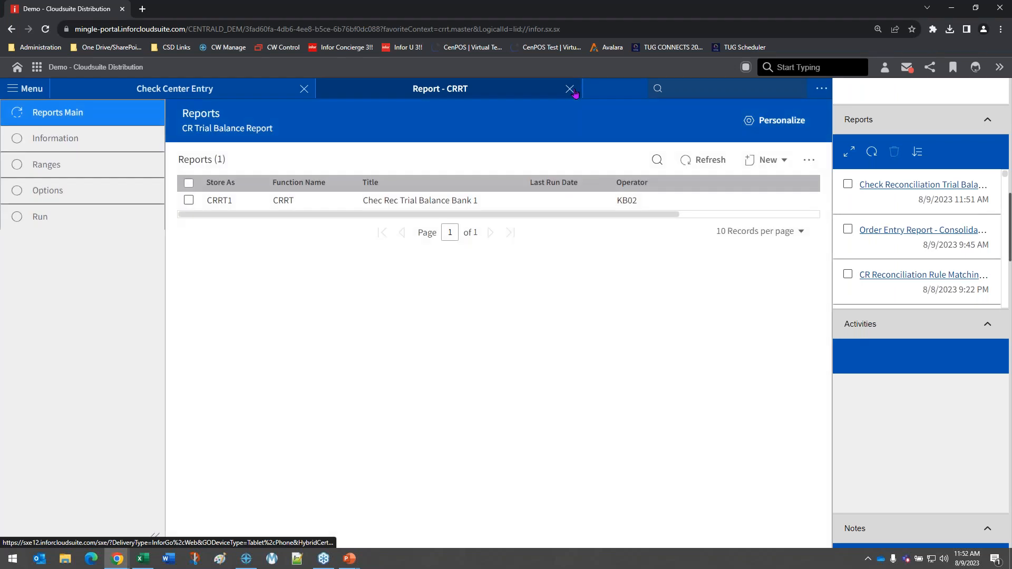
- Close the CRRT report and reset the cleared status of checks 10019 and 10022 in Check Center Entry
click(569, 89)
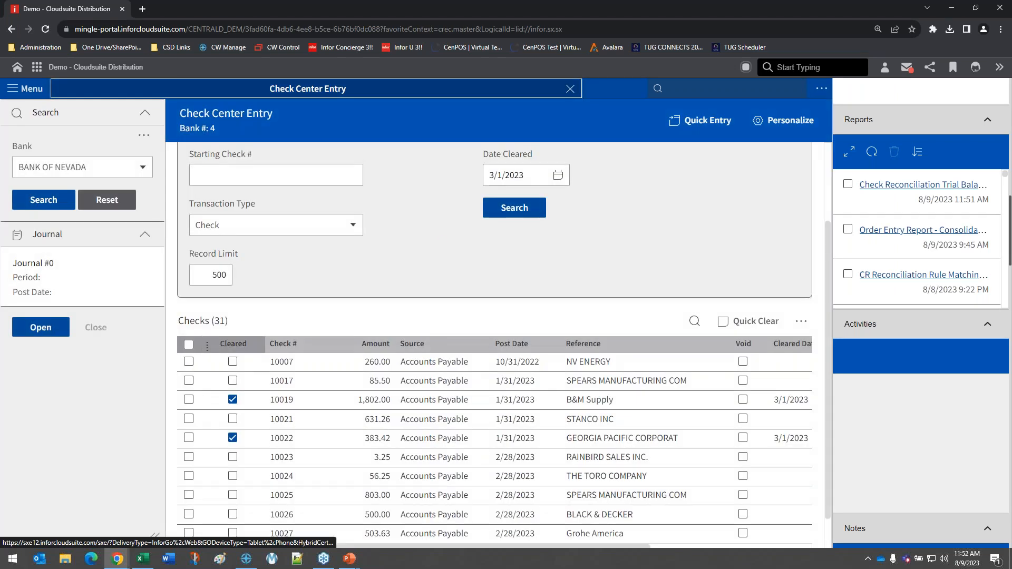
click(189, 399)
click(188, 462)
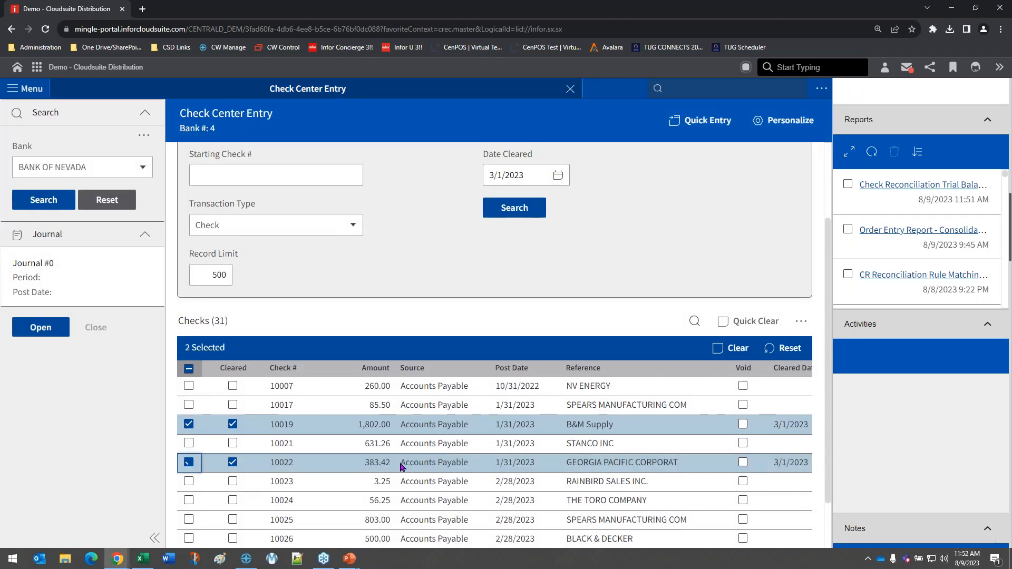
click(783, 347)
click(823, 132)
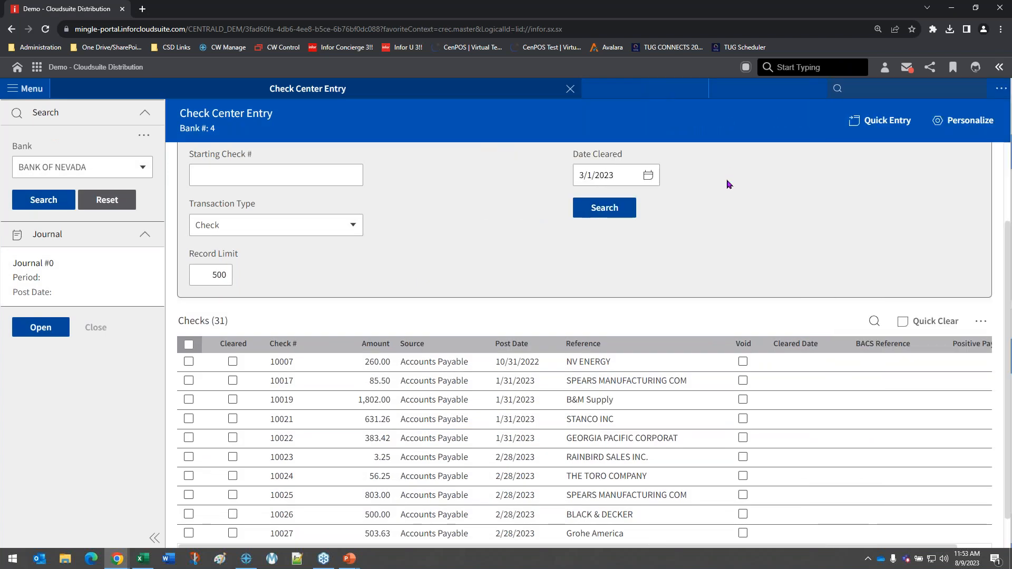
- Close Check Center Entry, open Reconciliation Rule Setup (crsr) and retrieve the rules for BANK OF NEVADA
click(697, 90)
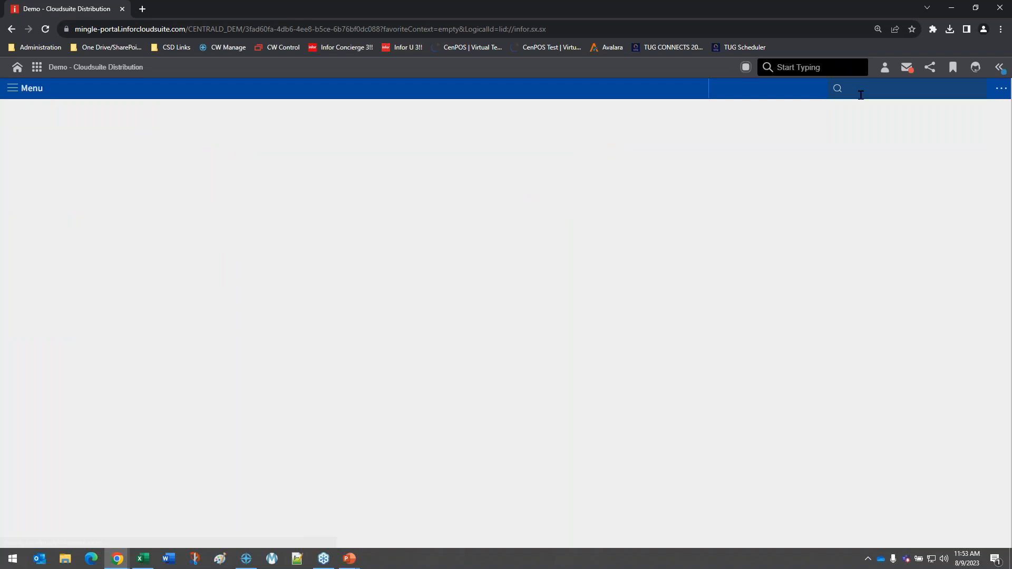
key(BackSpace)
text(c)
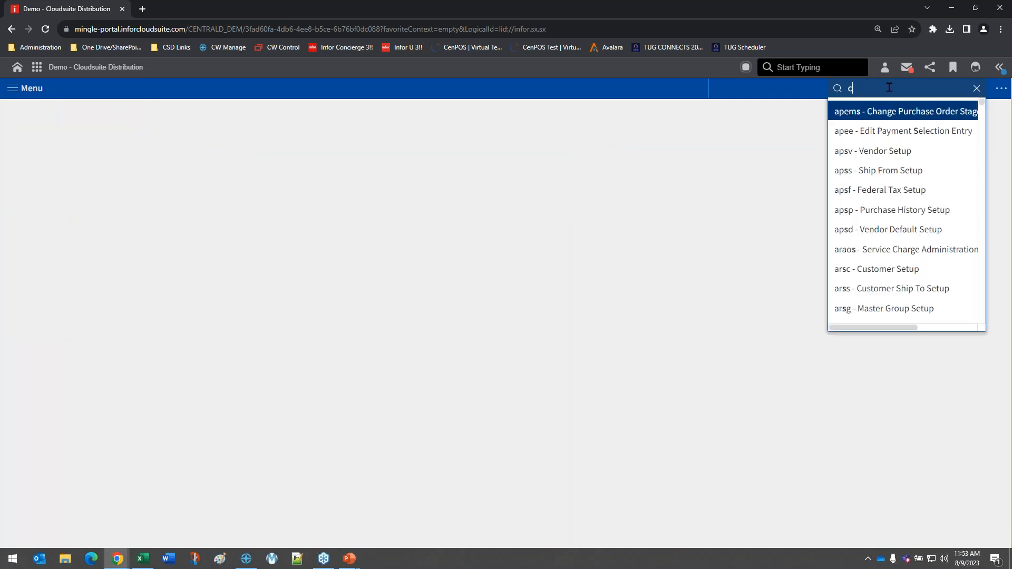
text(rsr)
key(Return)
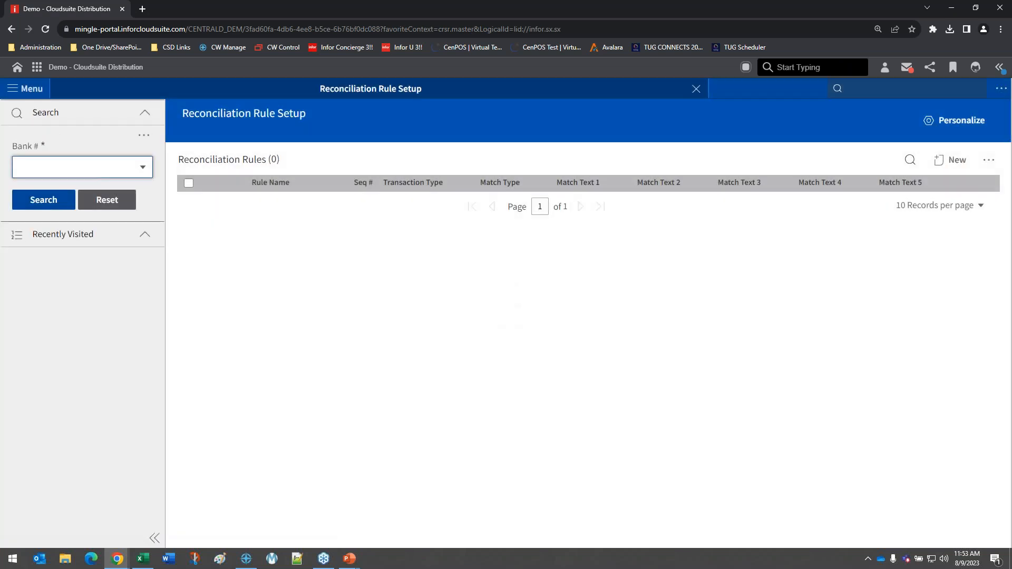
click(59, 168)
click(63, 264)
click(38, 200)
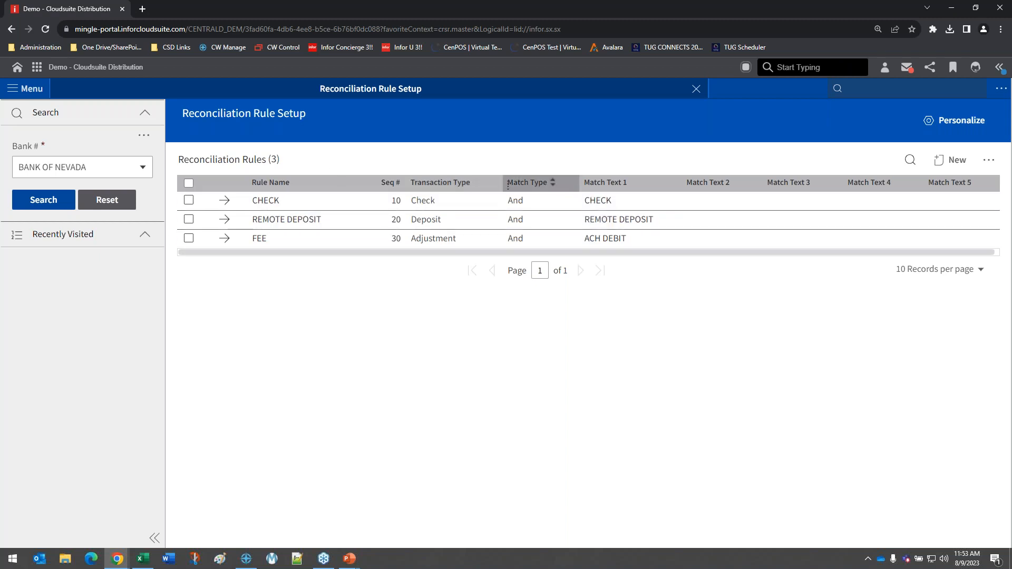
- Compare the rules' Match Text 1 values with the Description column of the 0323BANK workbook in Excel, and return to the rule list
click(588, 201)
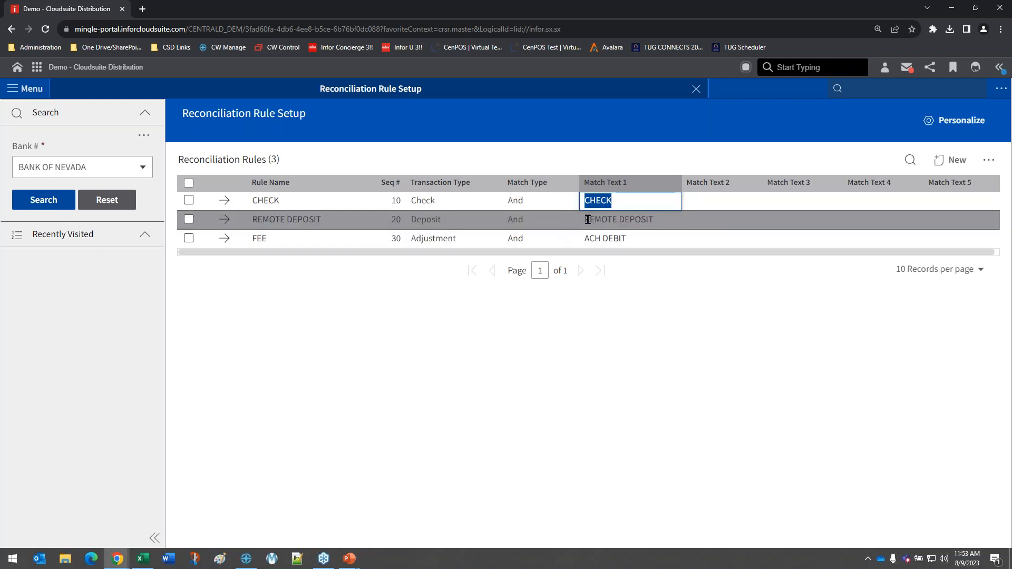
key(alt+Tab)
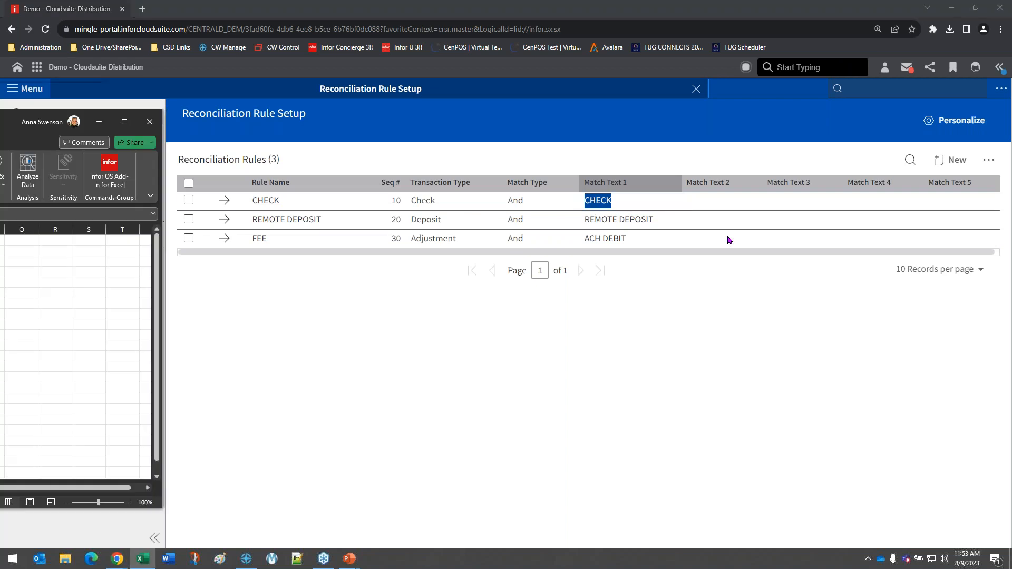
drag(746, 257, 702, 252)
click(414, 456)
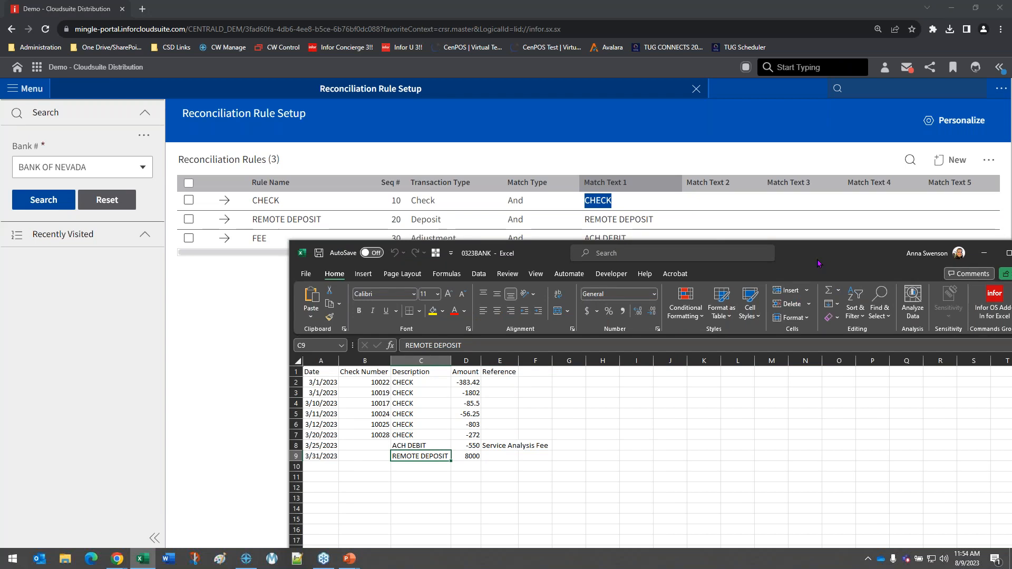
drag(533, 254, 502, 313)
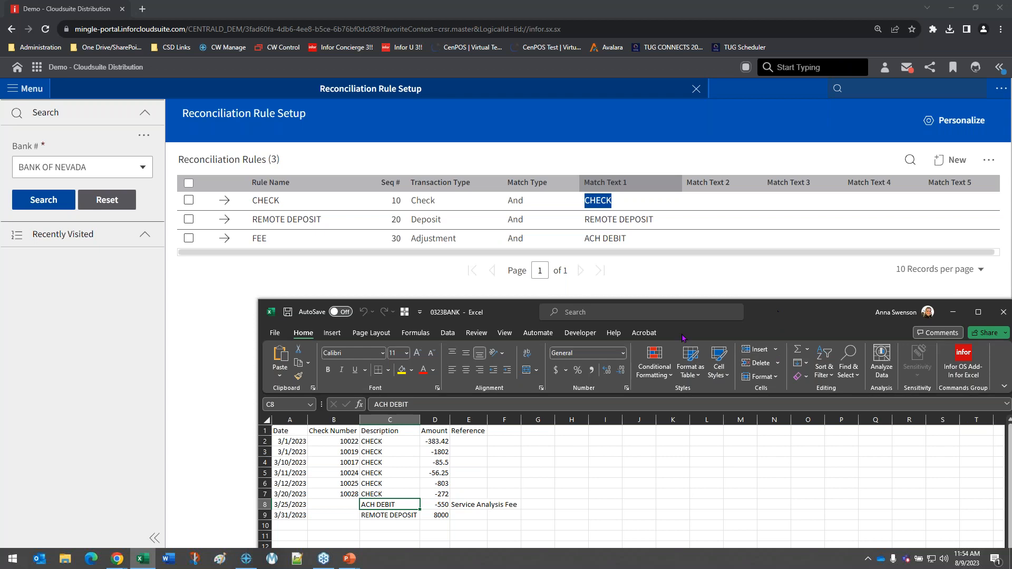
click(952, 312)
click(520, 274)
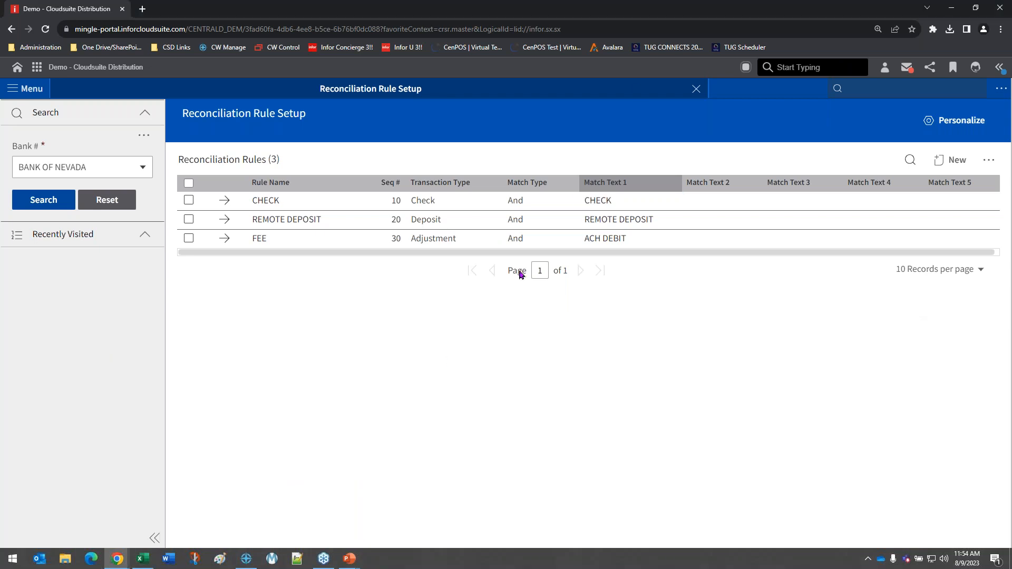
- Close the rule setup, open Reconciliation Center (crer) and search for BANK OF NEVADA's bank reconciliations
click(696, 90)
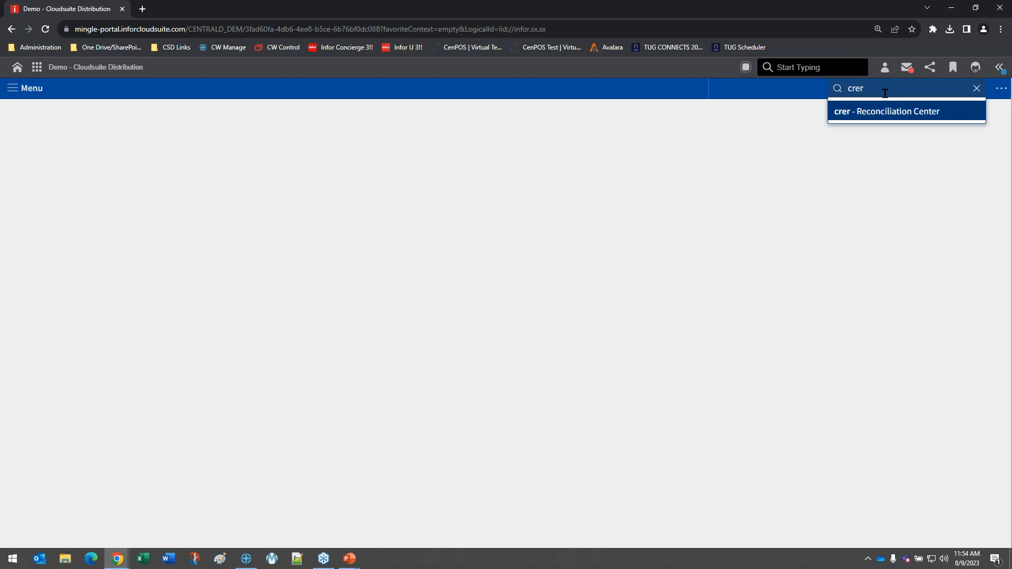
click(879, 111)
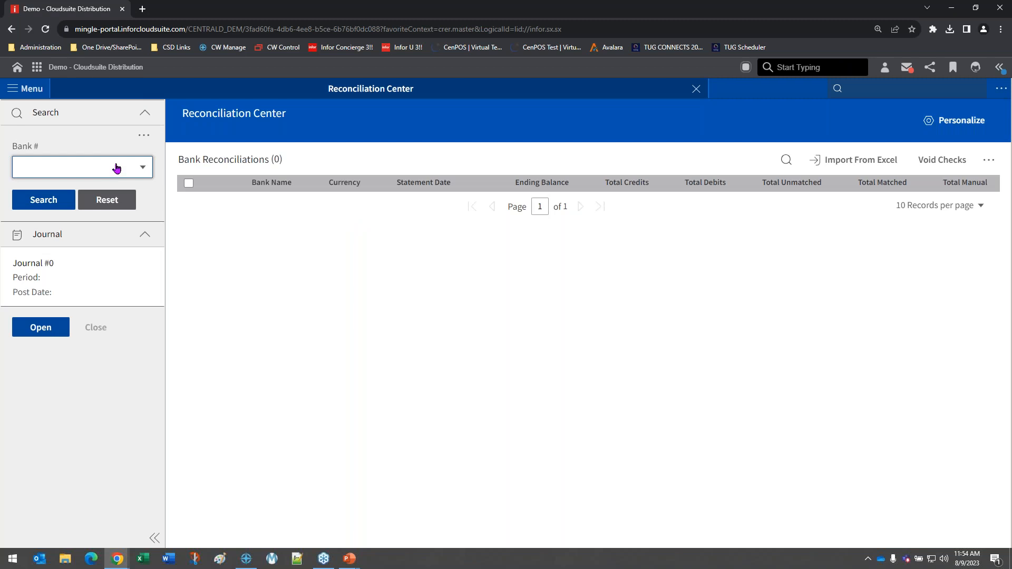
click(117, 167)
click(69, 267)
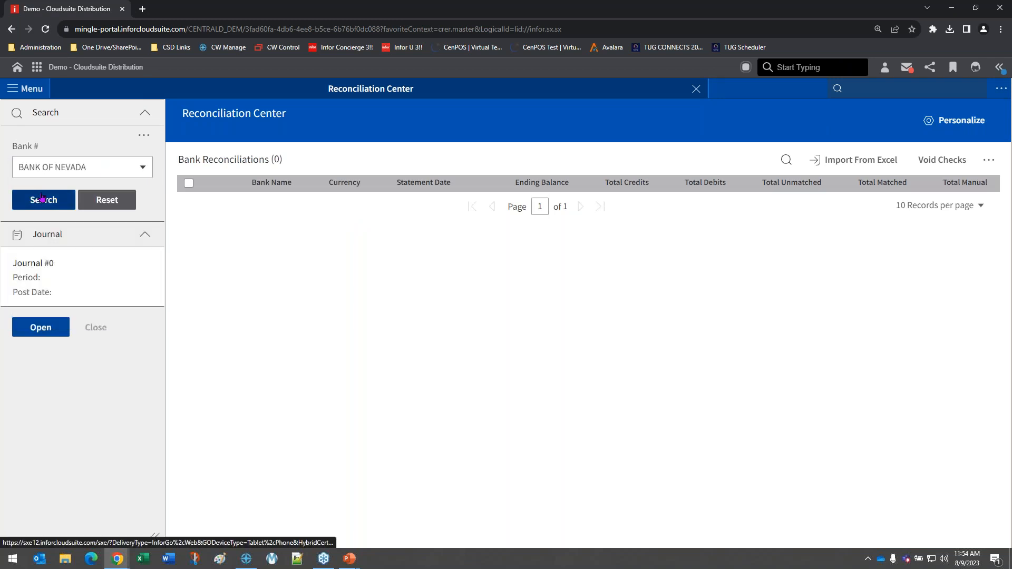
click(44, 199)
- Start an import from Excel for BANK OF NEVADA with statement date 3/31/2023 and ending balance 22,884.41
click(856, 163)
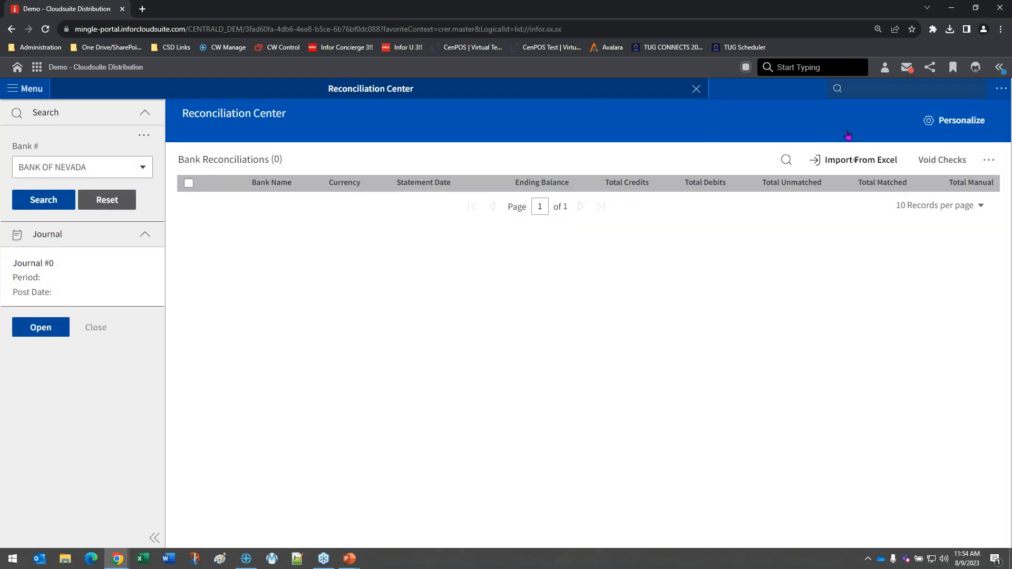
click(333, 230)
click(253, 318)
click(229, 277)
text(03)
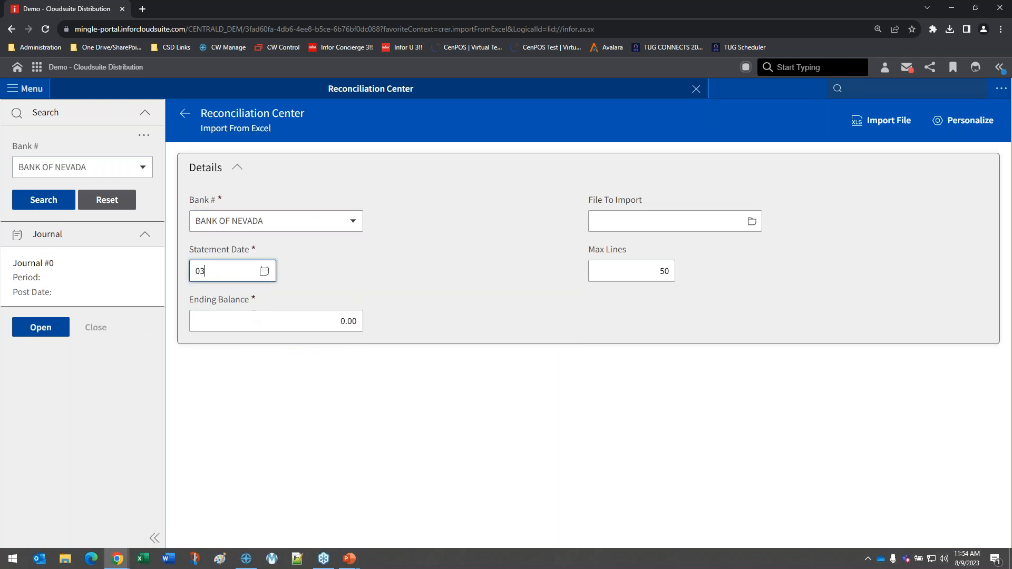
text(312023)
key(Tab)
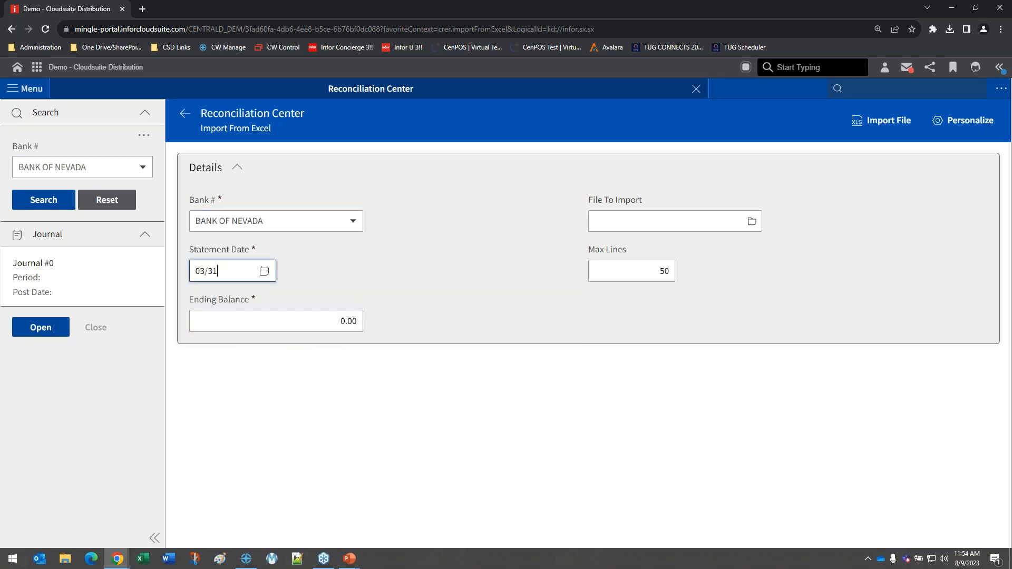
text(2023)
key(Tab)
text(22,884.41)
key(Tab)
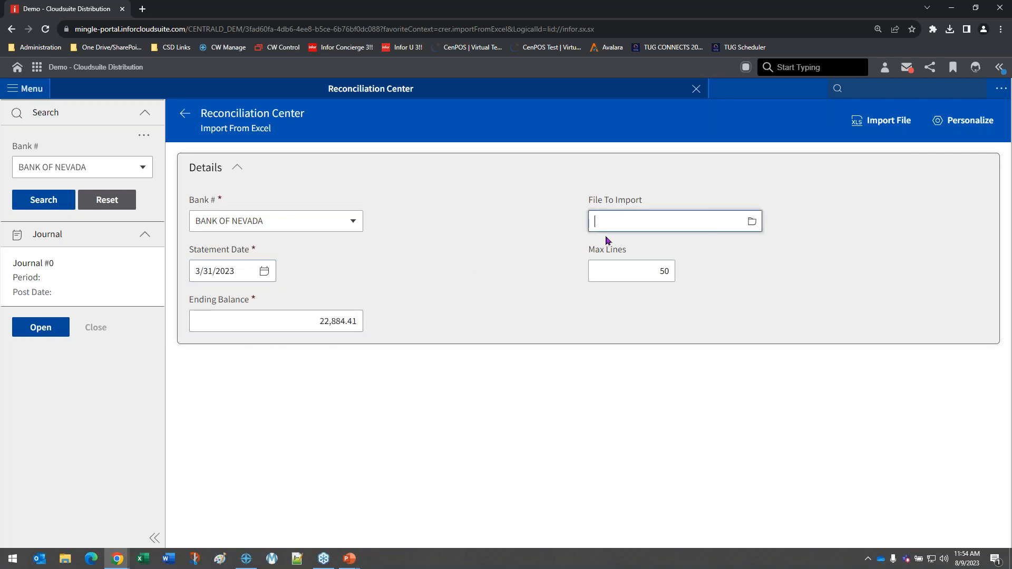
- Choose 0323BANK from the Desktop as the file to import, load its statement lines and submit them
click(752, 221)
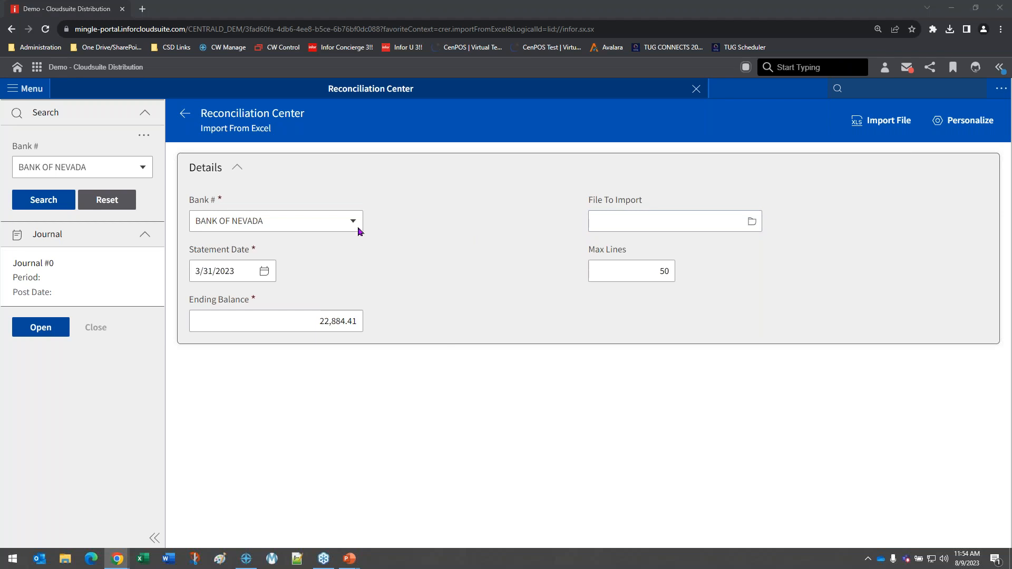
click(122, 96)
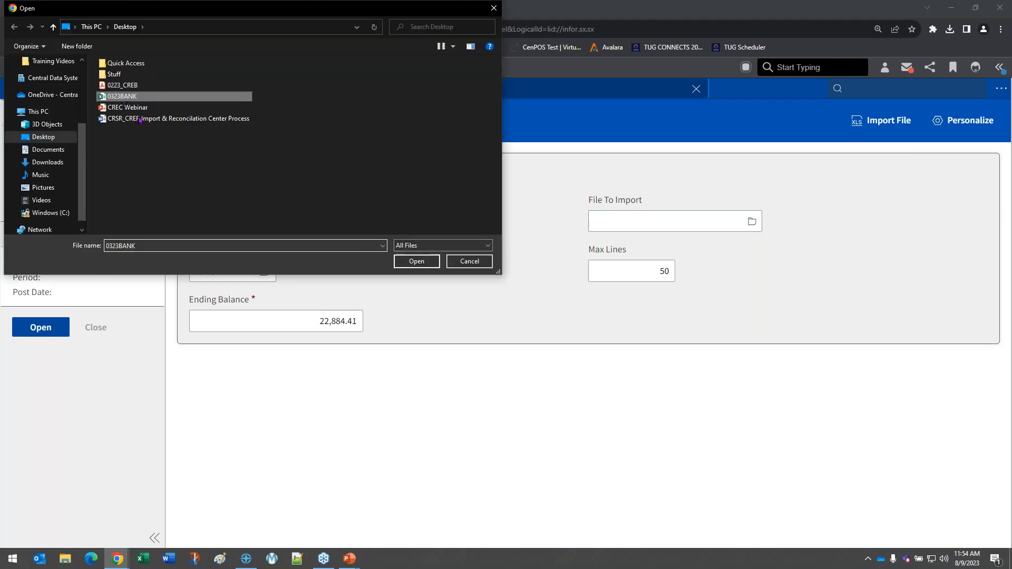
click(416, 261)
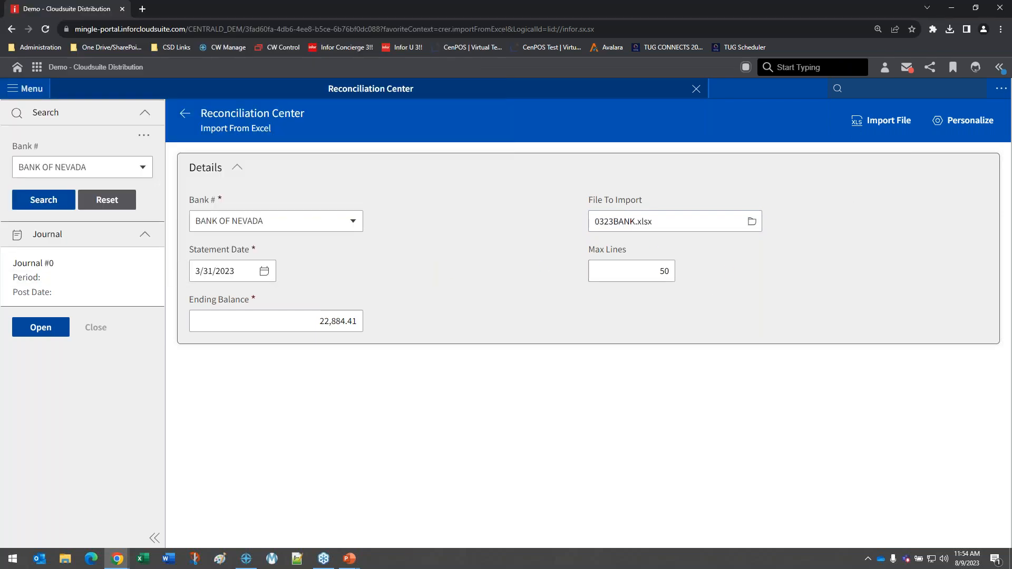
click(881, 123)
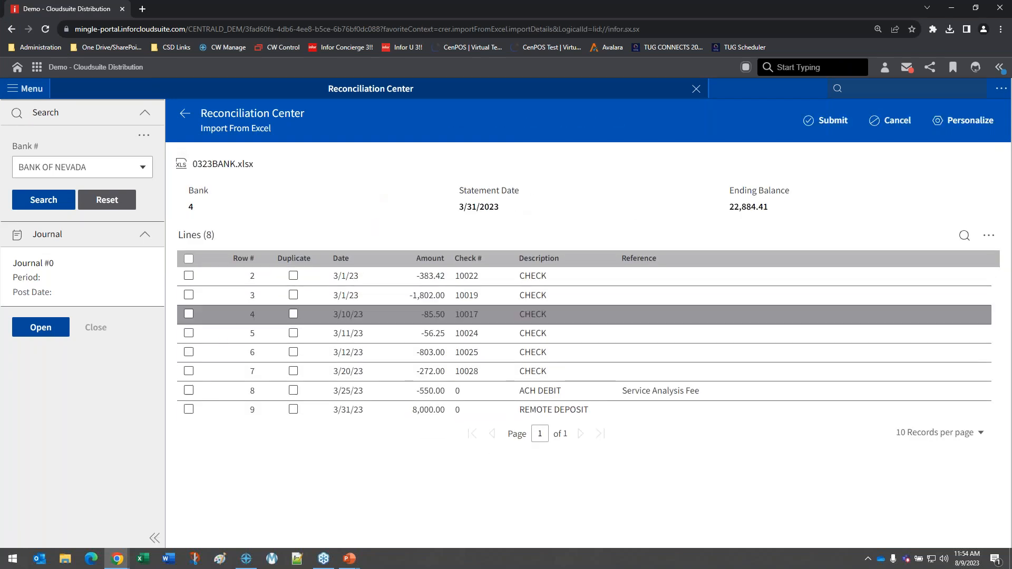
click(831, 117)
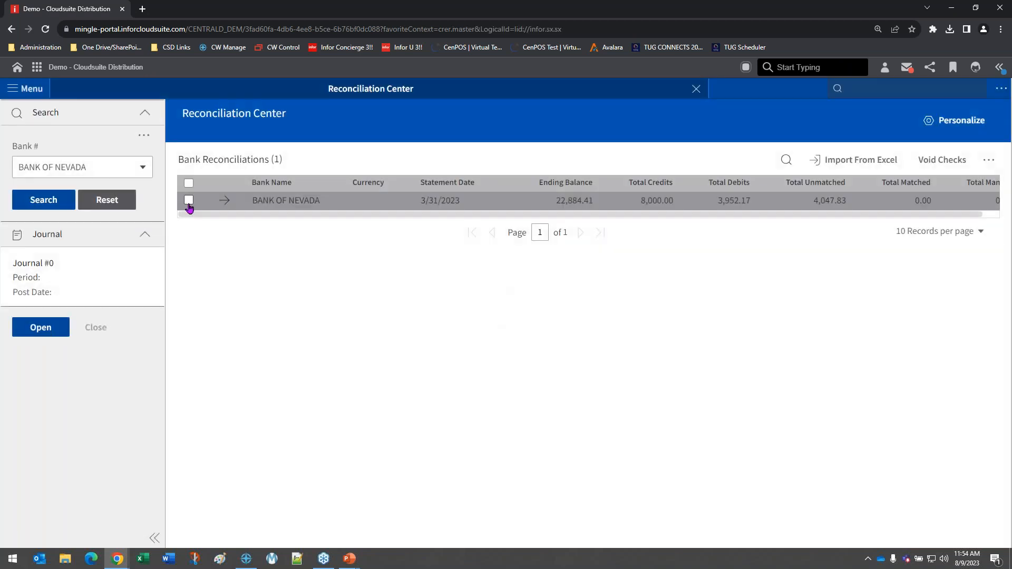
- Run rule matching on BANK OF NEVADA's 3/31/2023 reconciliation with print type View
click(188, 201)
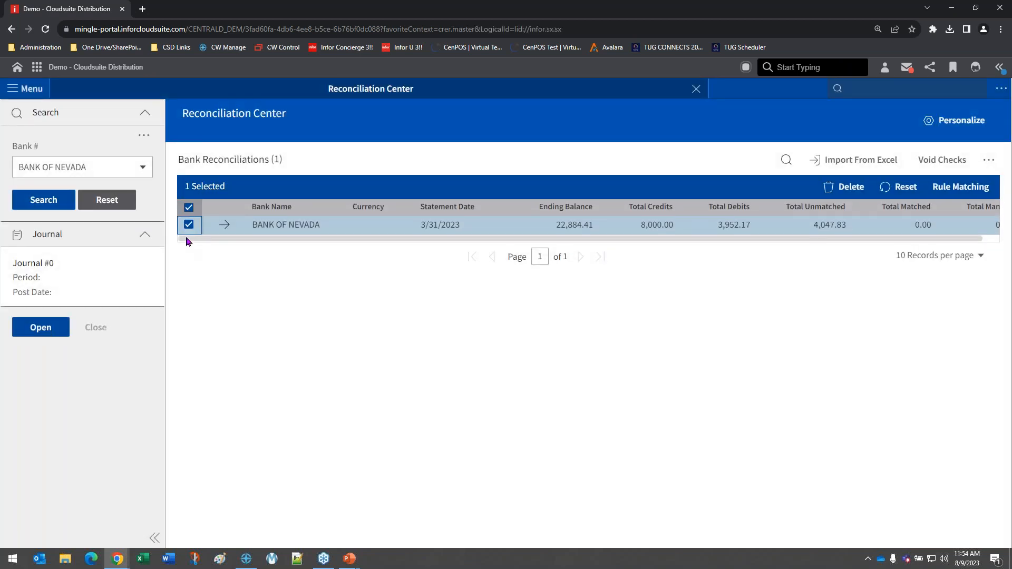
click(965, 189)
click(305, 186)
click(272, 316)
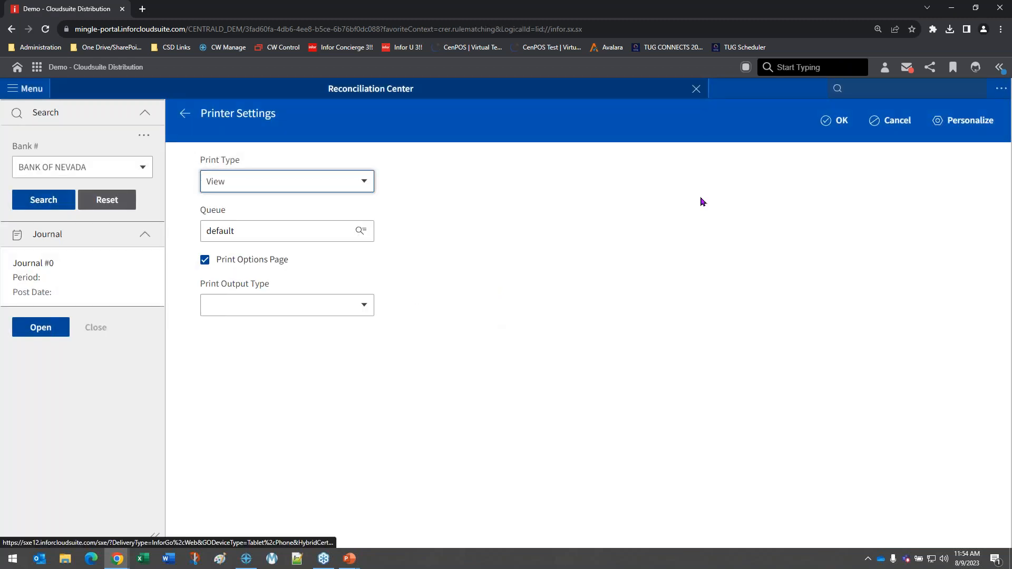
click(841, 125)
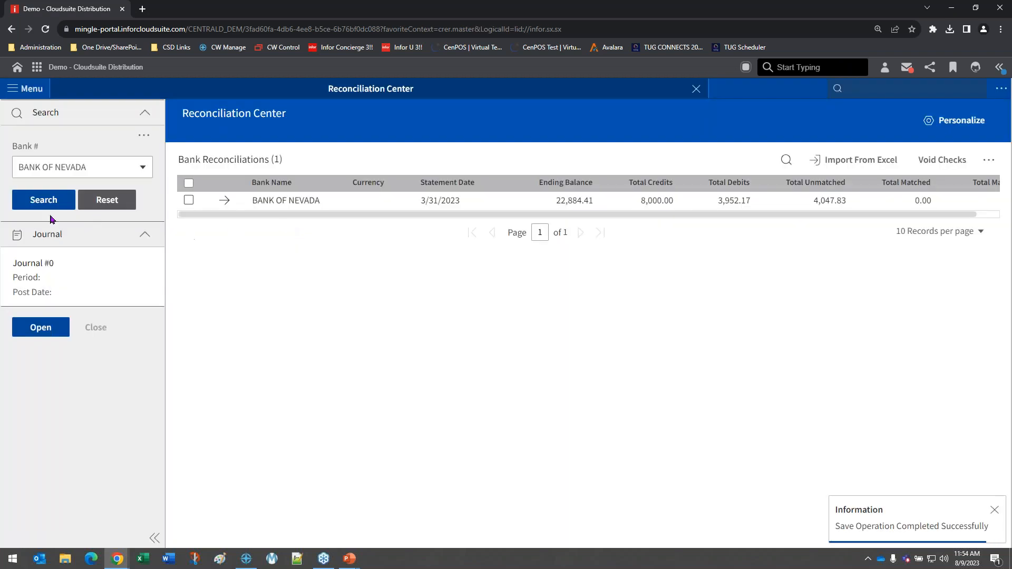
- Refresh BANK OF NEVADA's reconciliations and compare the total matched and total unmatched amounts
click(44, 200)
double_click(900, 201)
double_click(827, 201)
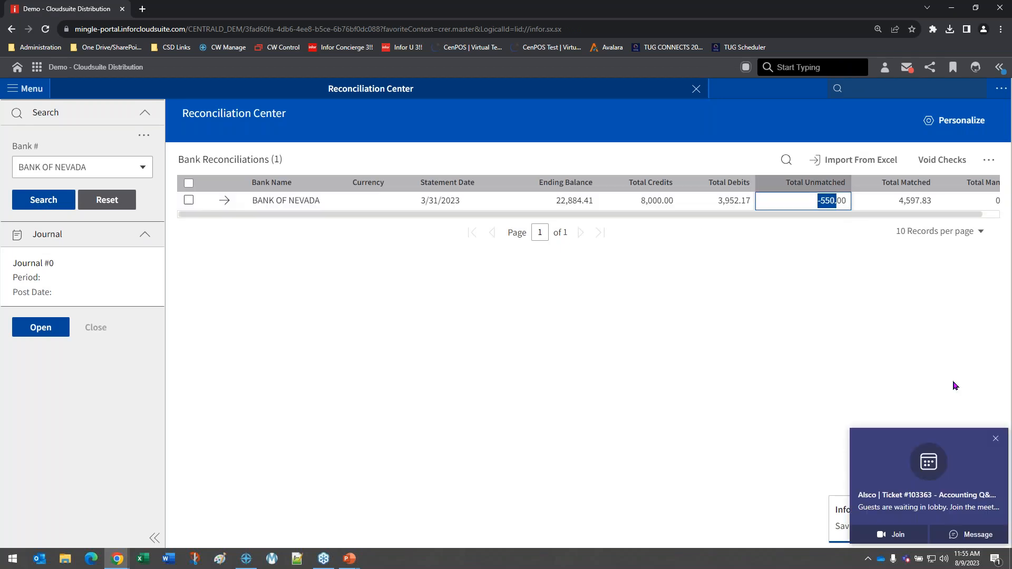
click(995, 438)
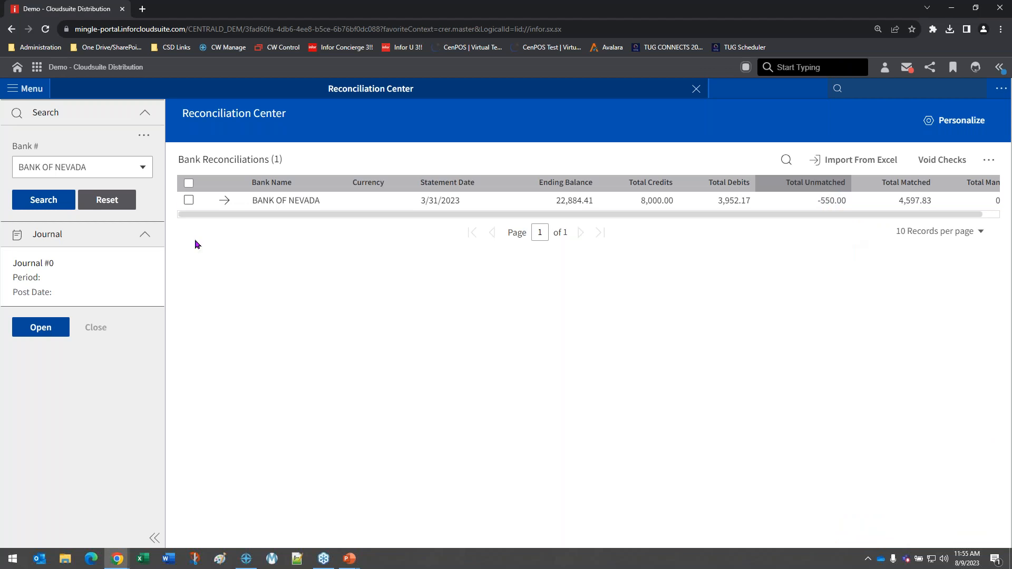
- Open the reconciliation's unmatched ACH DEBIT record and save a manual Adjustment for the Service Analysis Fee to GL account 01-0-6850 - Bank Fees
click(224, 200)
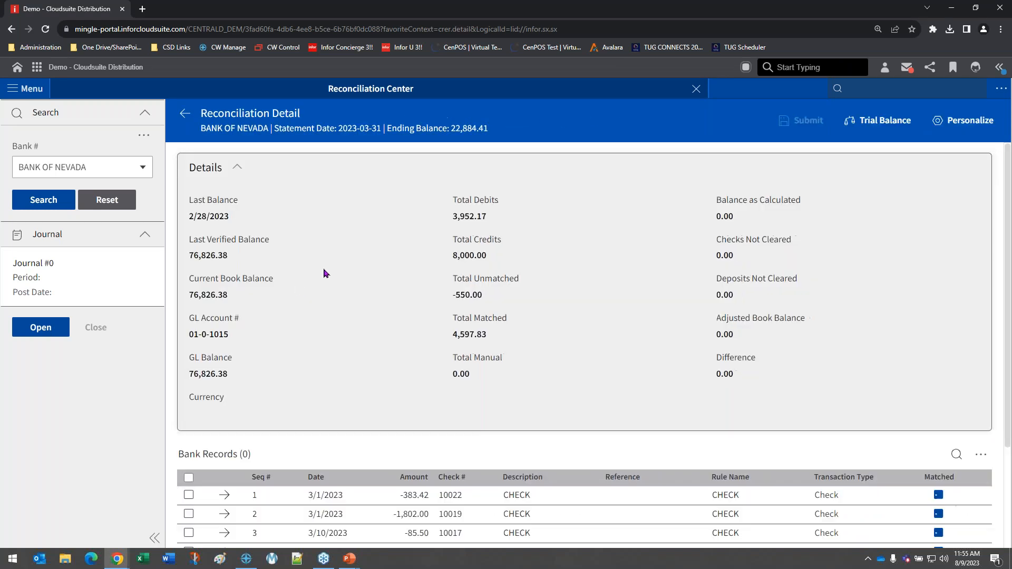
scroll(553, 299, down, 3)
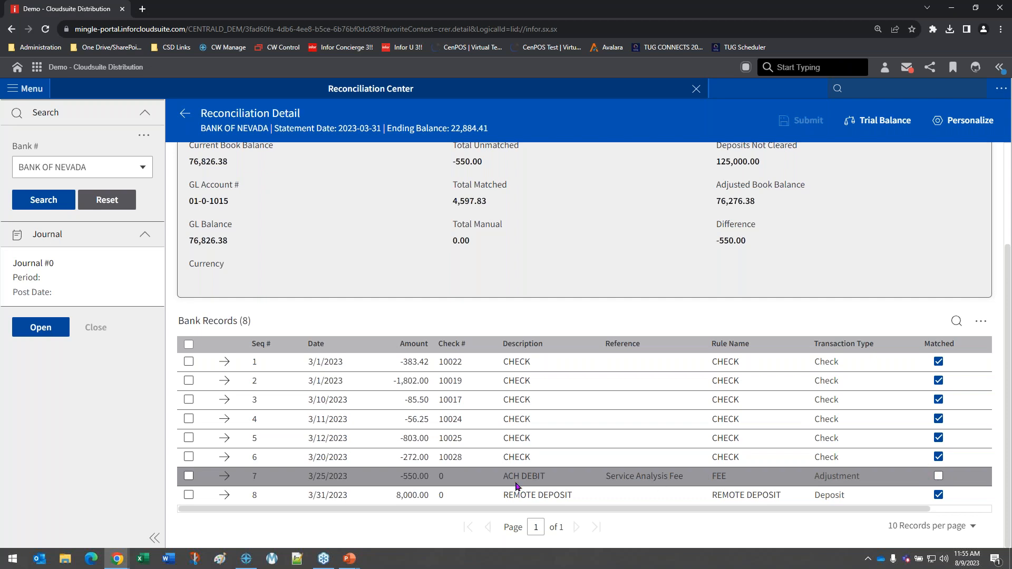
click(224, 476)
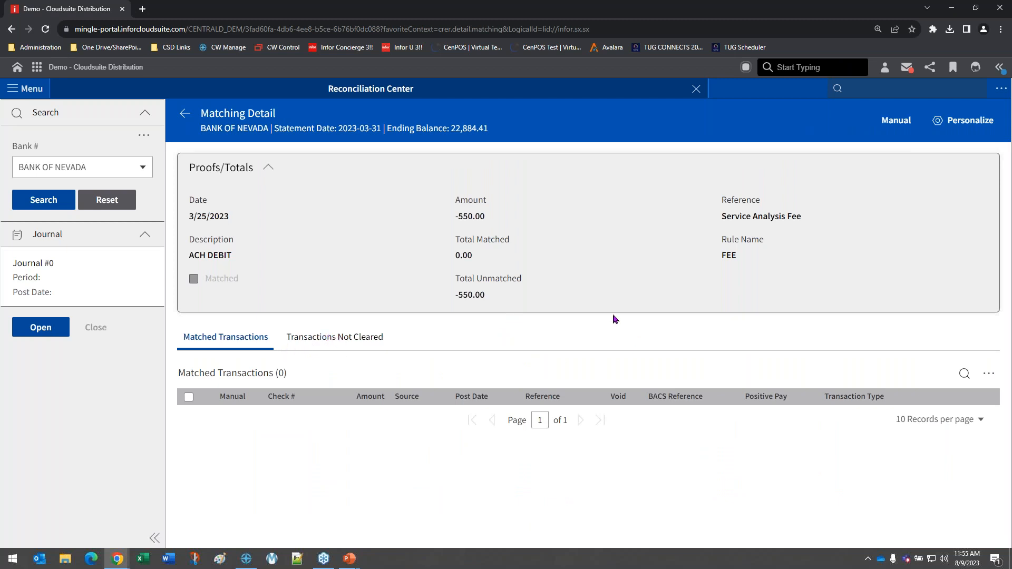
click(893, 126)
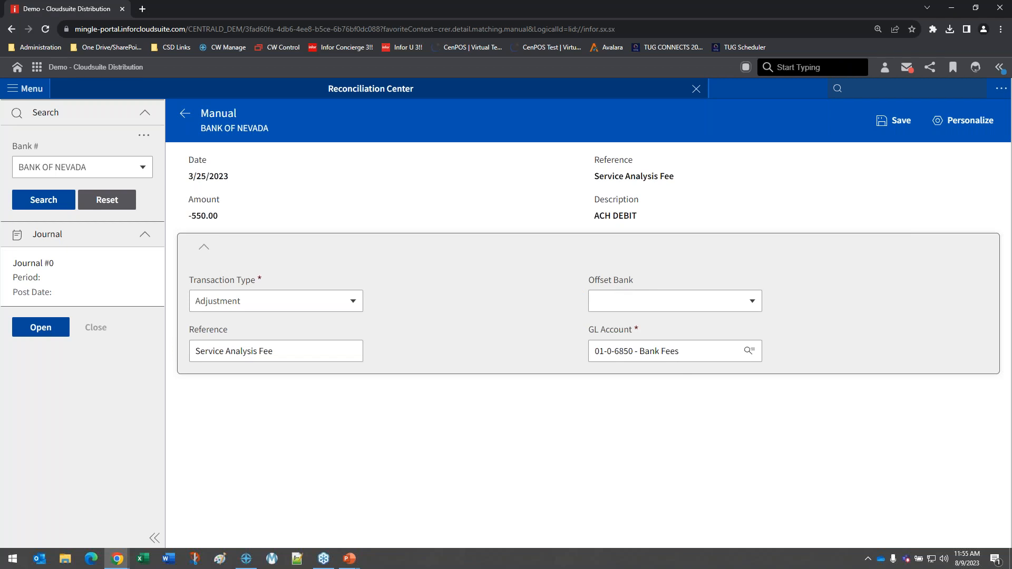
drag(591, 332, 653, 336)
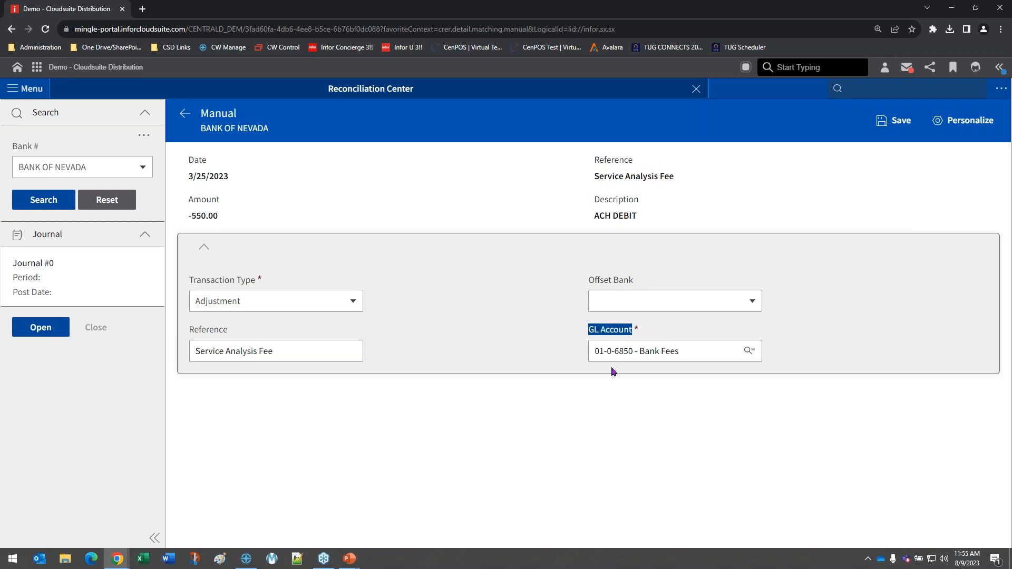
click(705, 396)
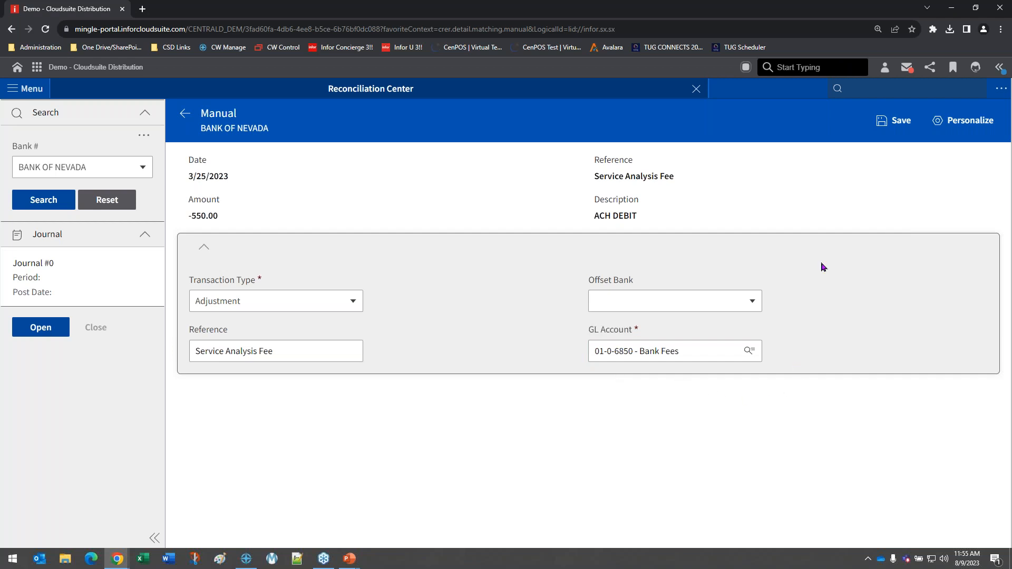
click(894, 120)
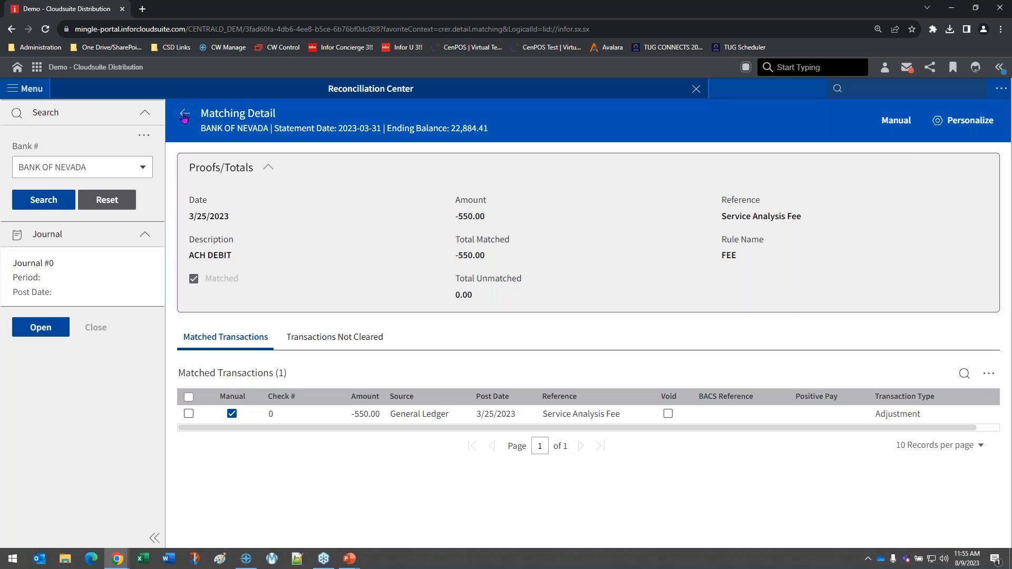
click(184, 114)
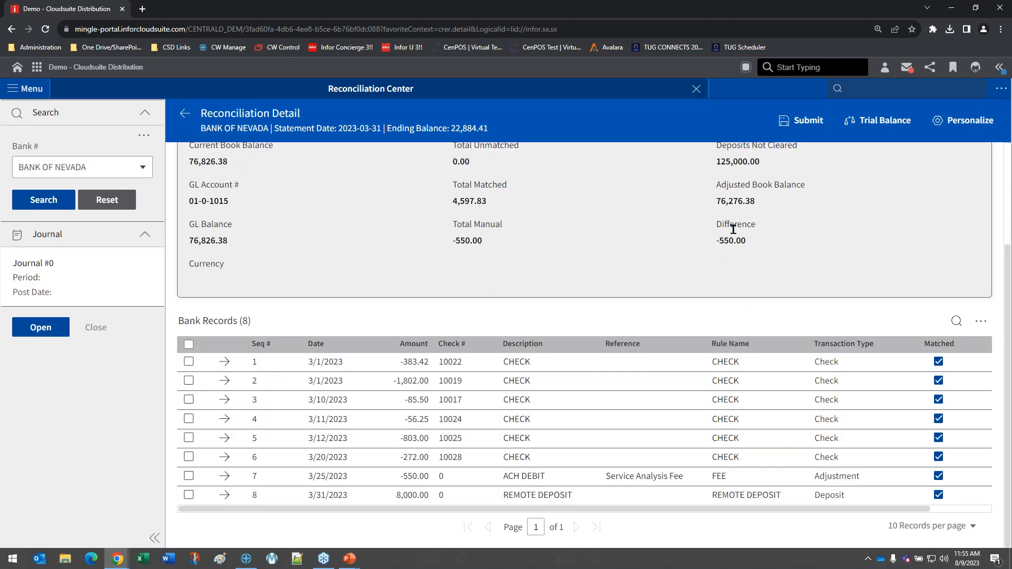
- Submit the reconciliation, opening a journal for period 03/23 with post date 3/31/2023, and decline balancing the bank accounts
click(189, 476)
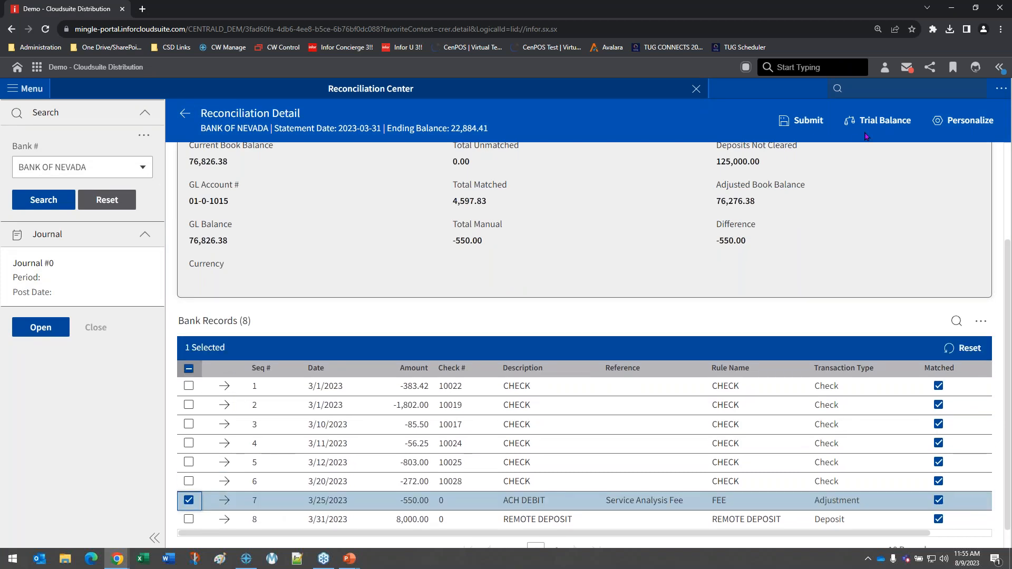
click(803, 121)
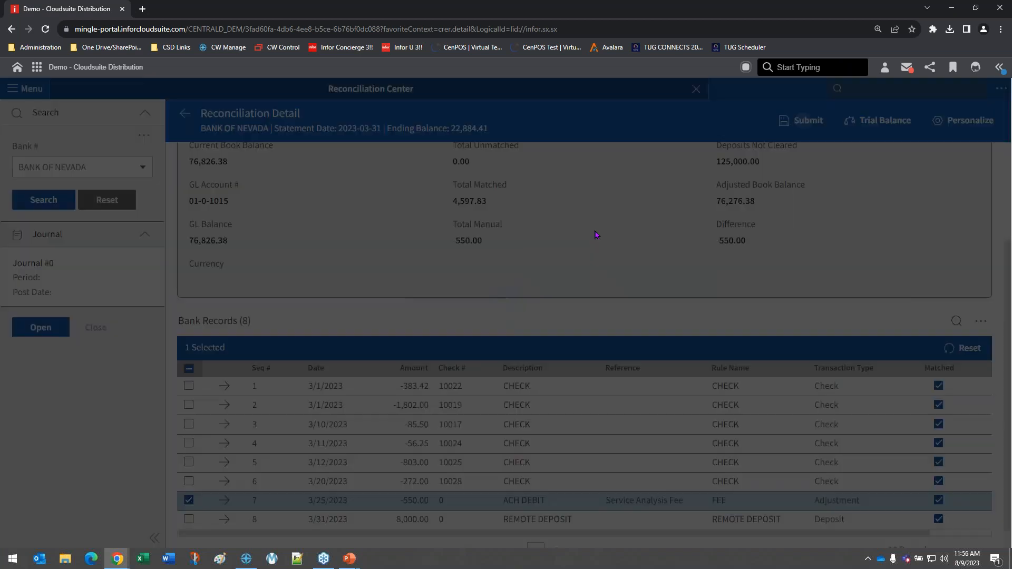
text(03/23)
key(Tab)
text(03/31/2023)
key(Tab)
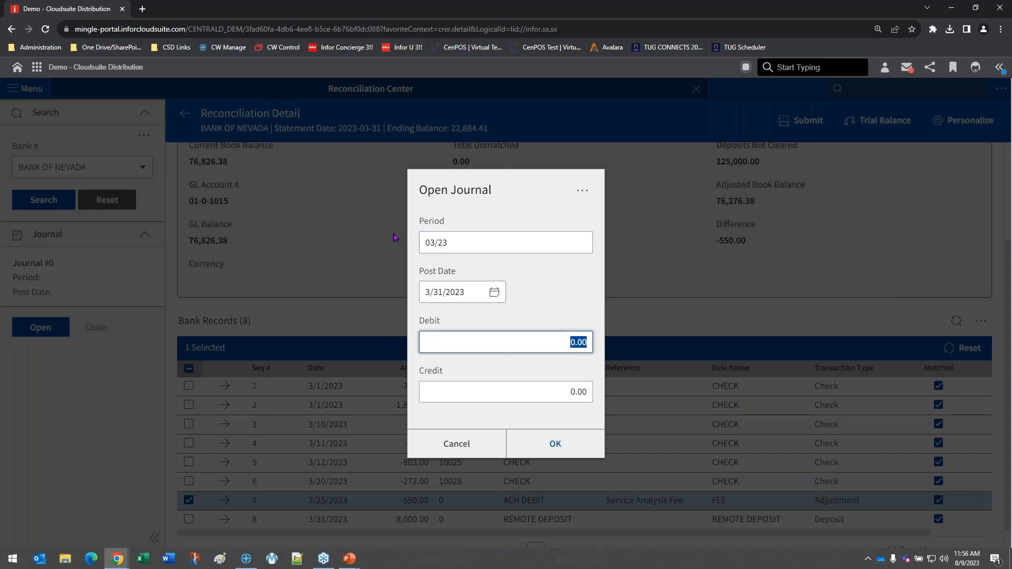
click(550, 444)
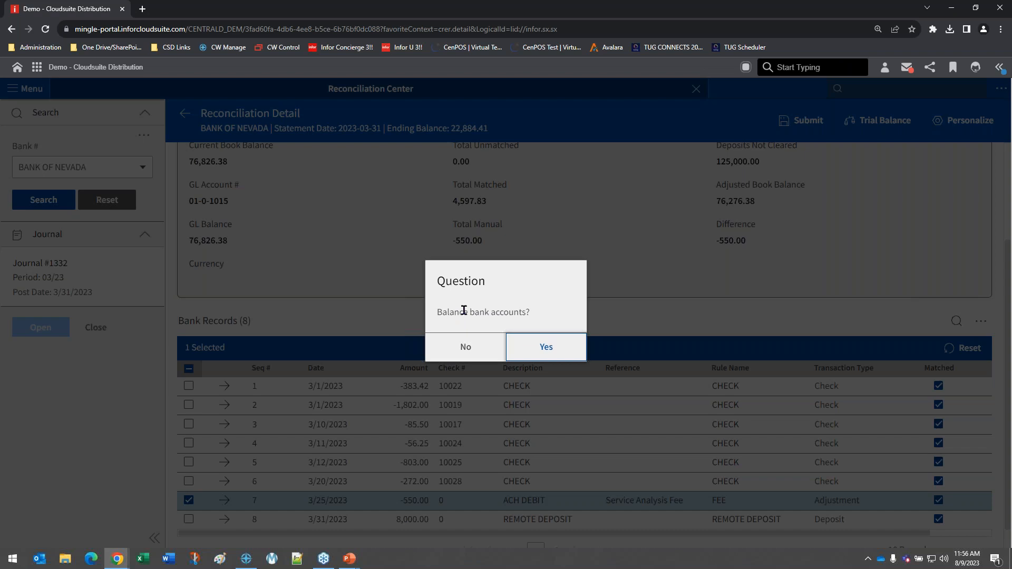
click(466, 350)
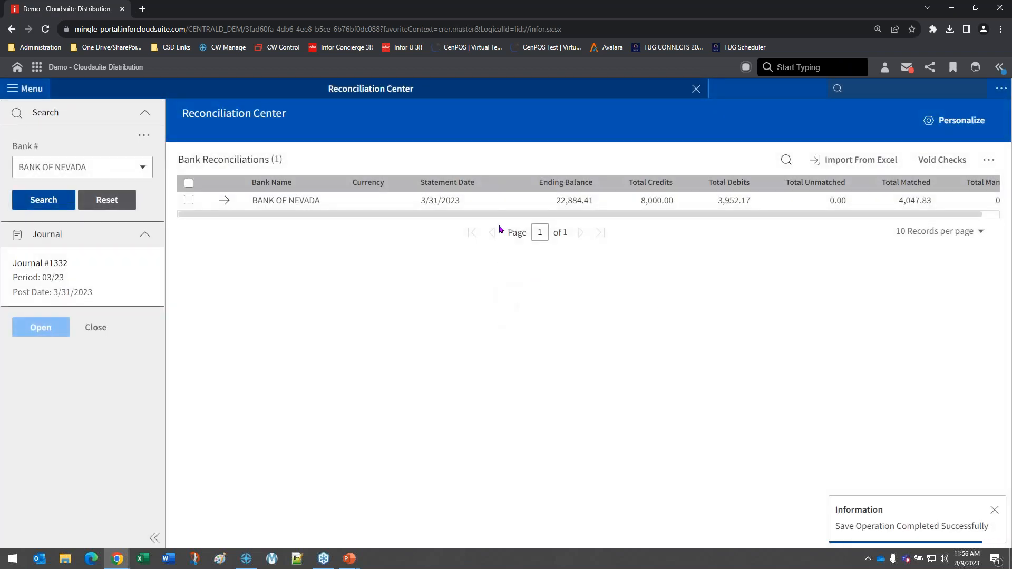
- Reopen BANK OF NEVADA's reconciliation detail and check the Difference and the matched status of the bank records
click(224, 201)
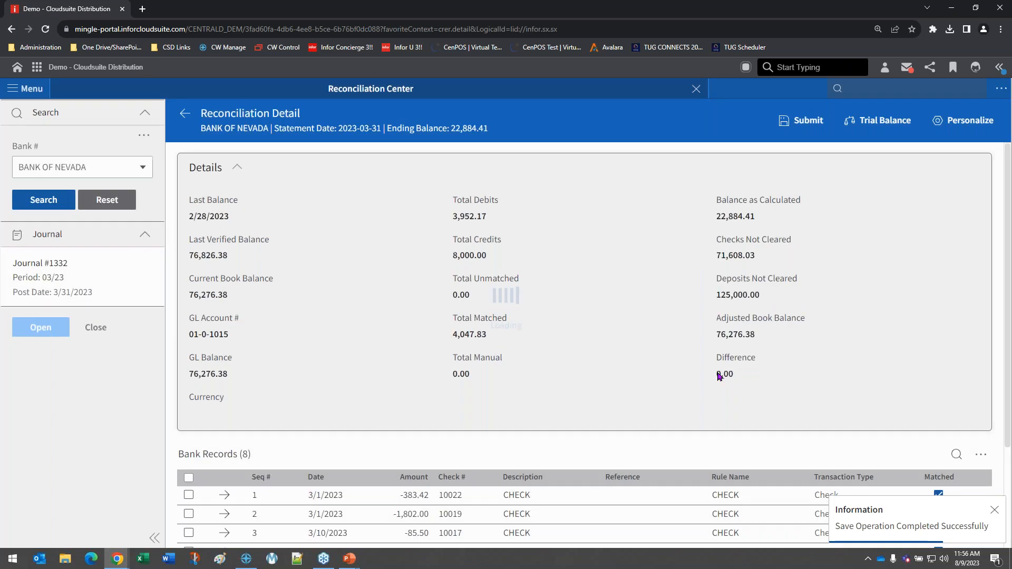
double_click(725, 374)
scroll(631, 330, down, 3)
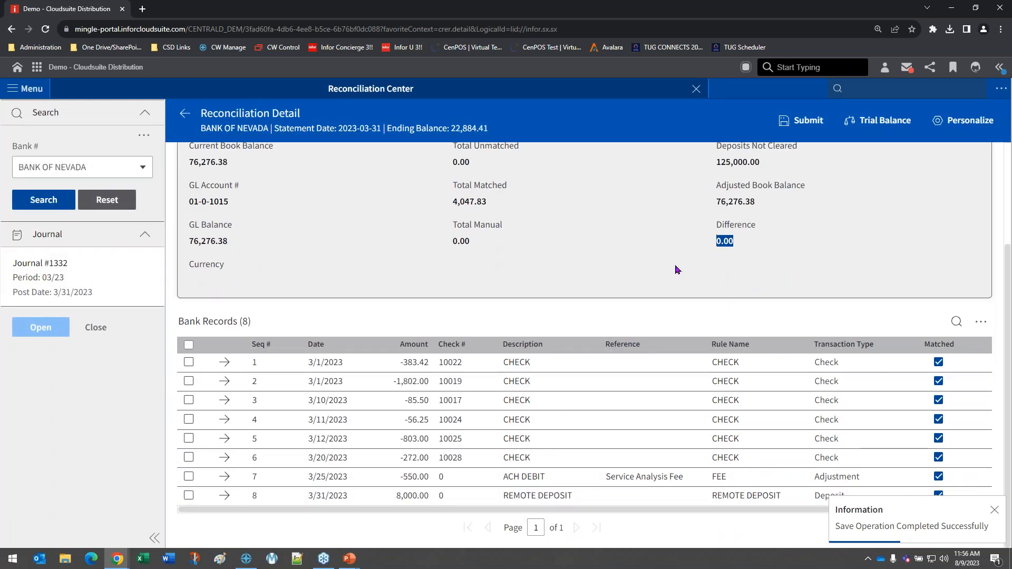
scroll(677, 269, up, 2)
- Run the reconciliation's Trial Balance report with print type View
click(875, 120)
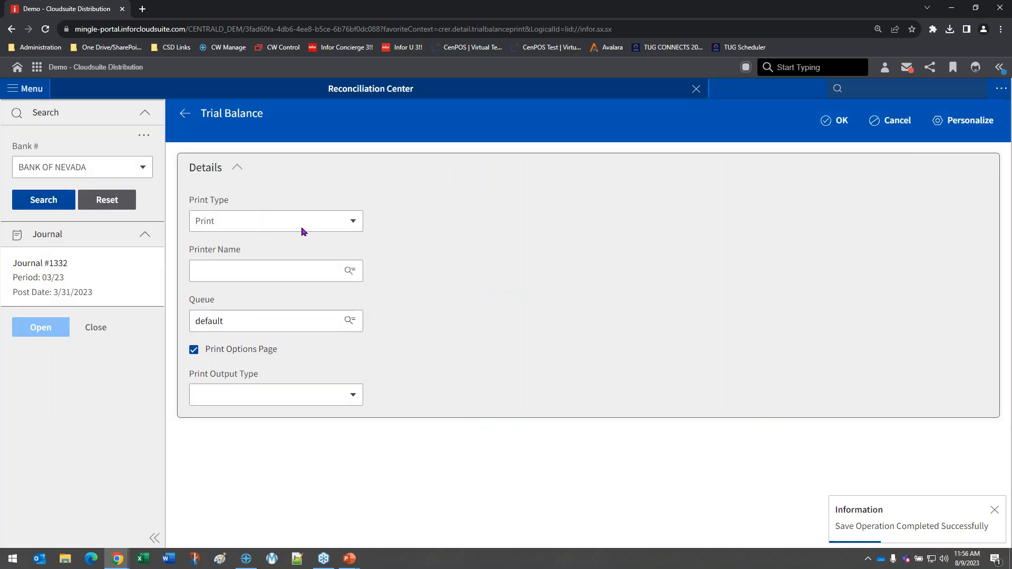
click(302, 229)
click(272, 354)
click(836, 121)
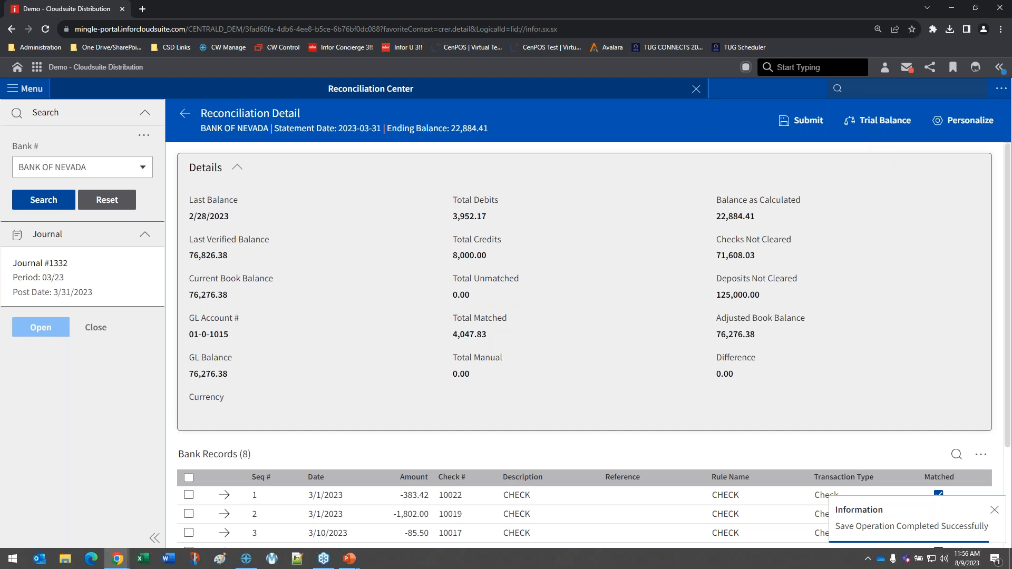
- Open the new Check Reconciliation Trial Balance report, review its cleared items, balances and difference, and close it
click(1000, 67)
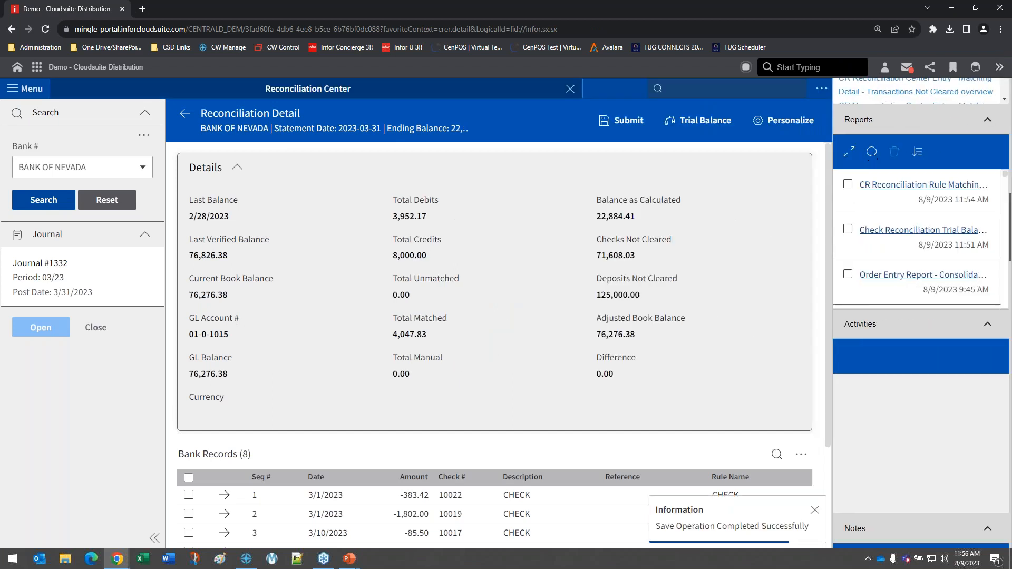
click(917, 186)
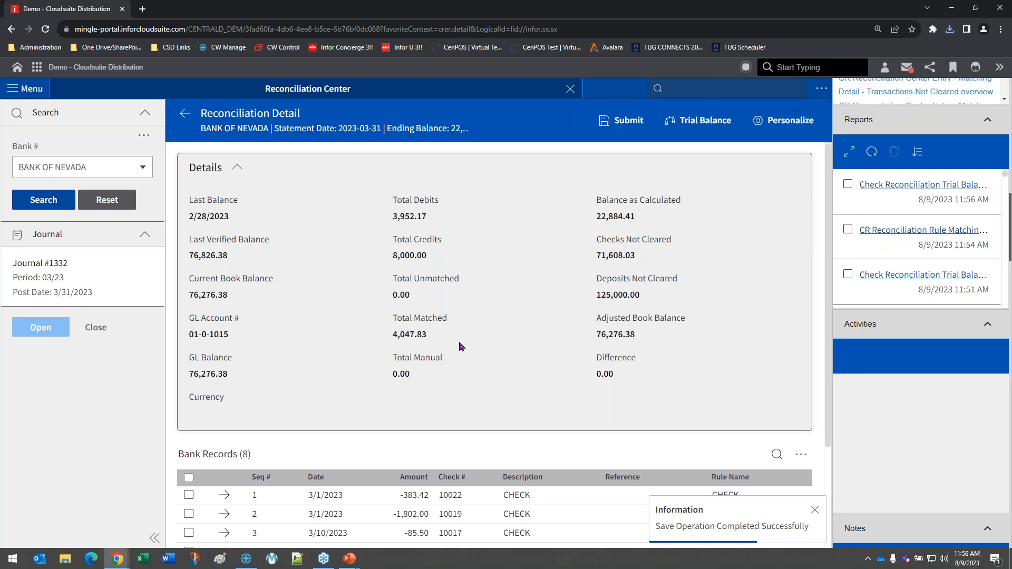
scroll(480, 377, down, 10)
scroll(479, 373, down, 15)
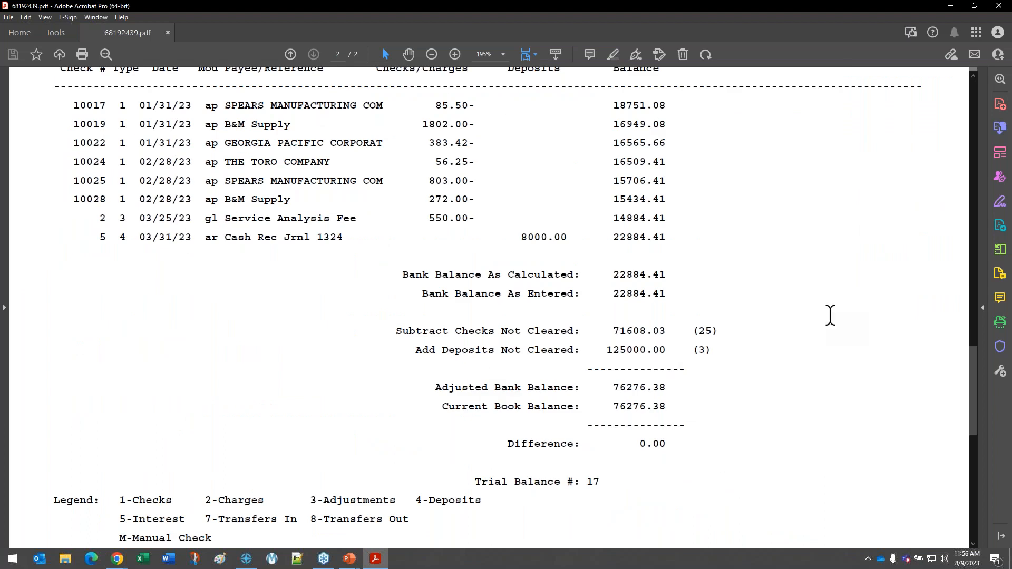
scroll(833, 221, up, 1)
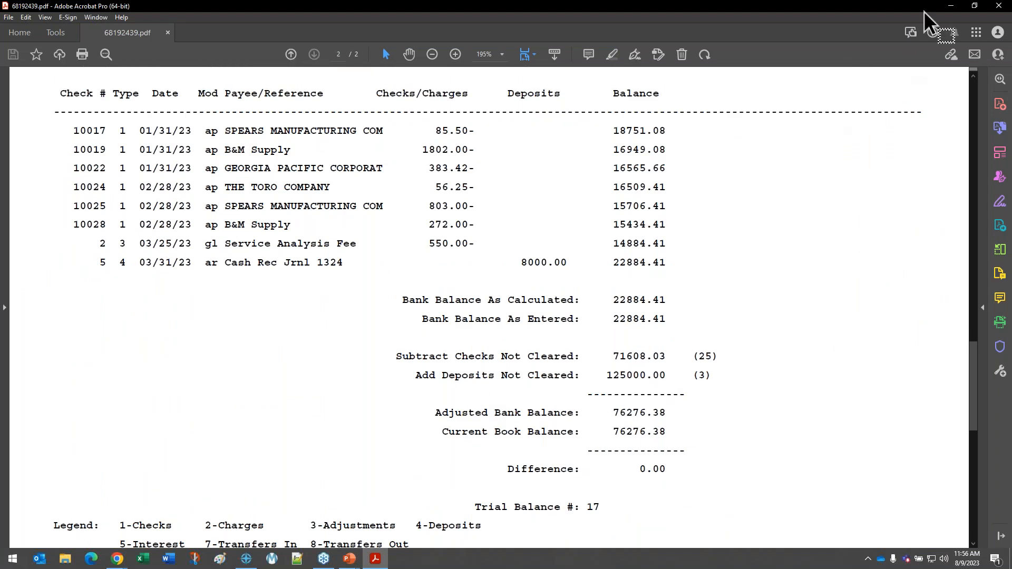
click(999, 6)
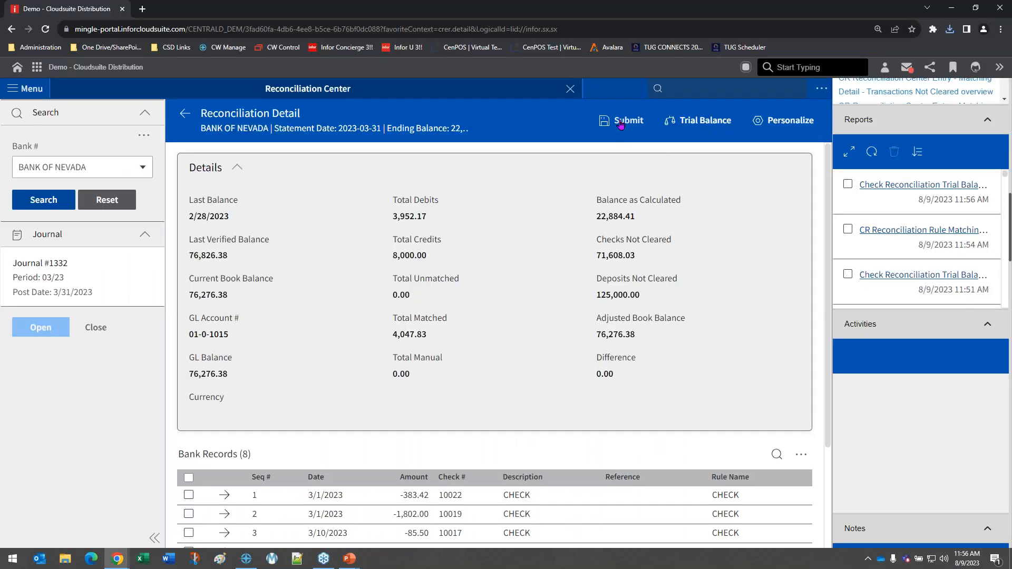
- Submit the reconciliation, accept balancing the bank accounts, and run the balance report with print type View
click(621, 122)
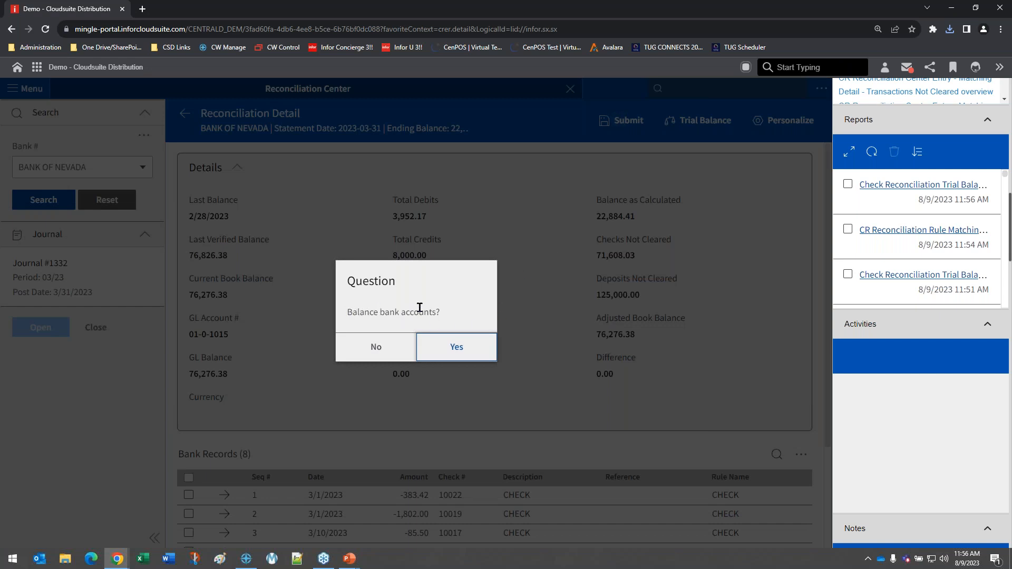
click(457, 348)
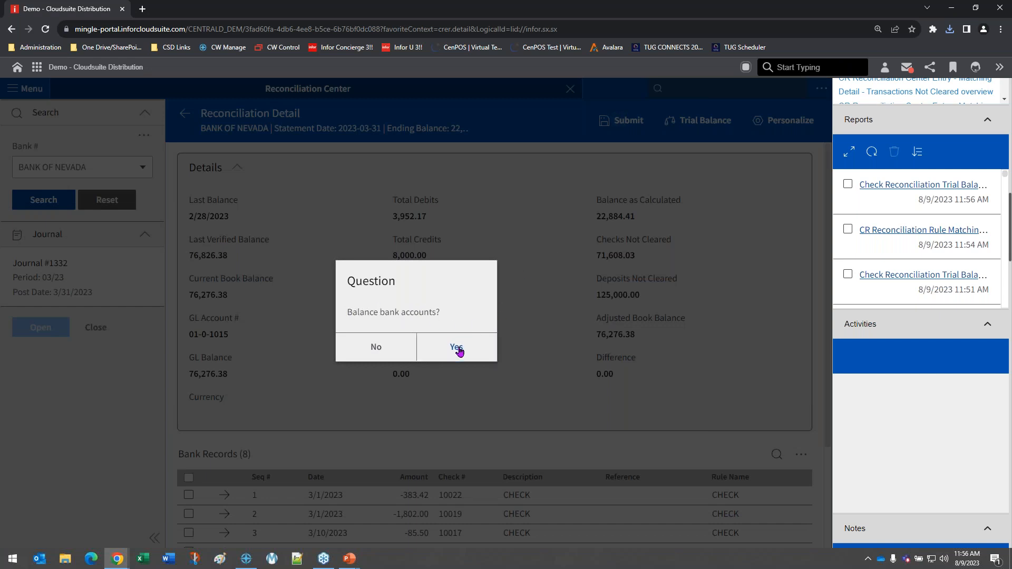
click(287, 182)
click(274, 318)
click(655, 121)
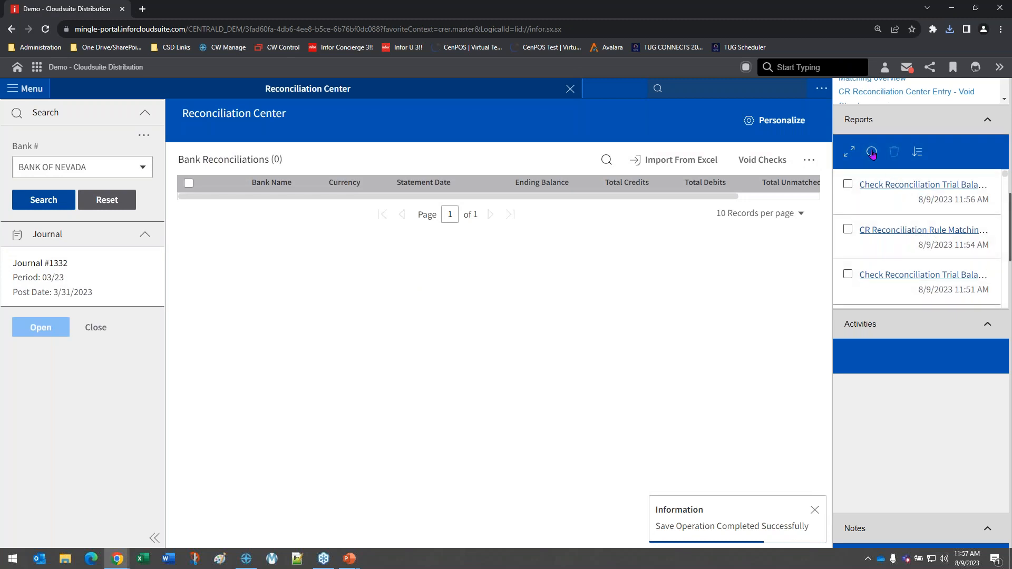
- Refresh the report list, open the Check Reconciliation Balance report, review its cleared items and totals, and close it
click(872, 152)
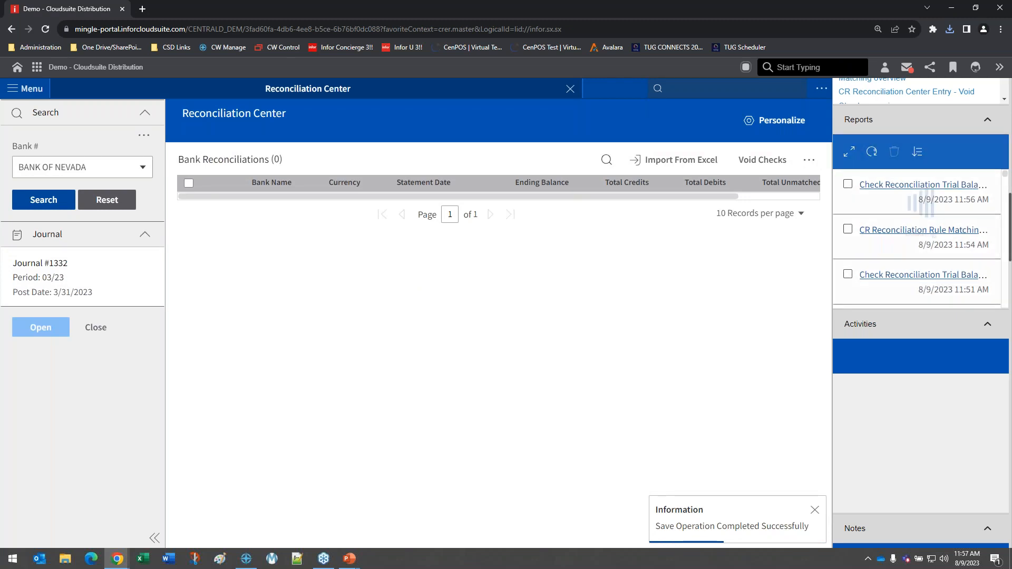
click(898, 185)
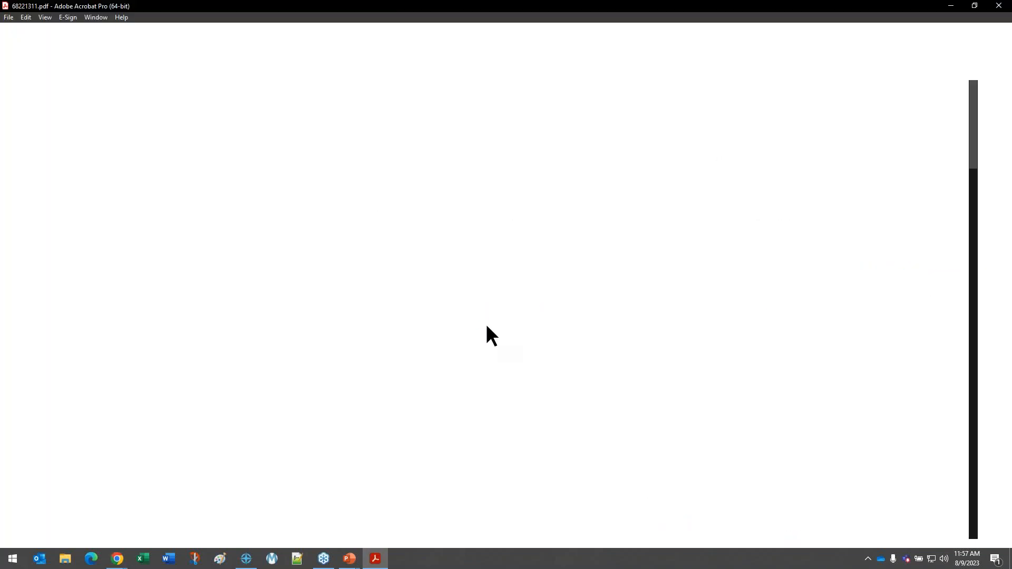
scroll(397, 344, down, 20)
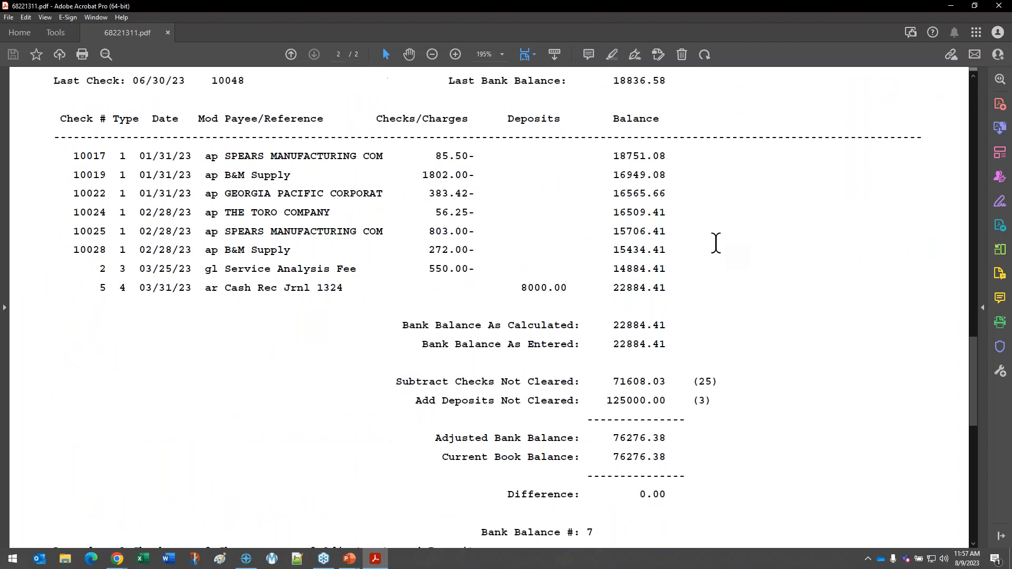
click(999, 6)
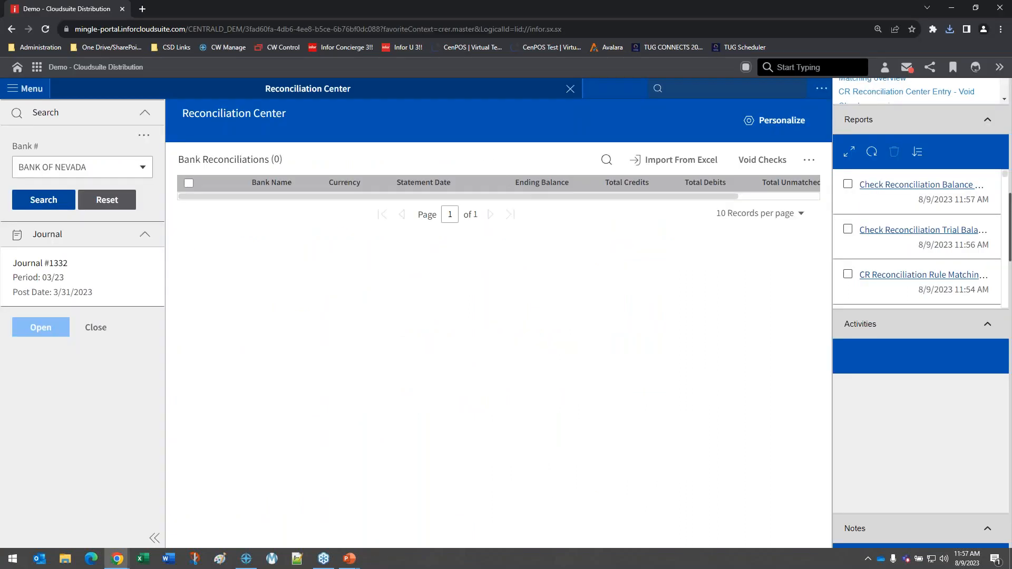
- Switch to the PowerPoint slideshow and advance to the slide on reconciling in CRER Check Reconciliation Center
key(alt+Tab)
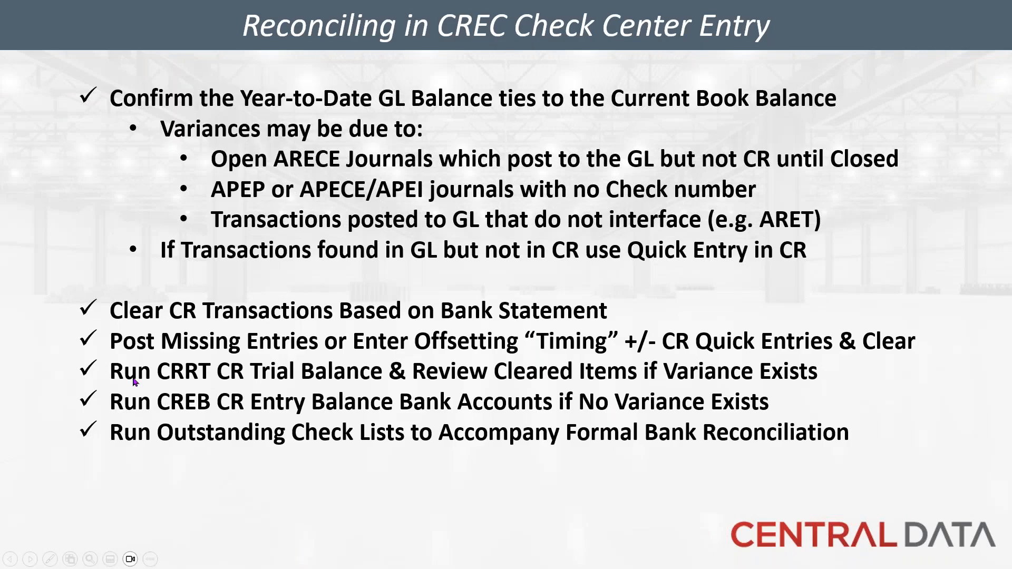
key(Right)
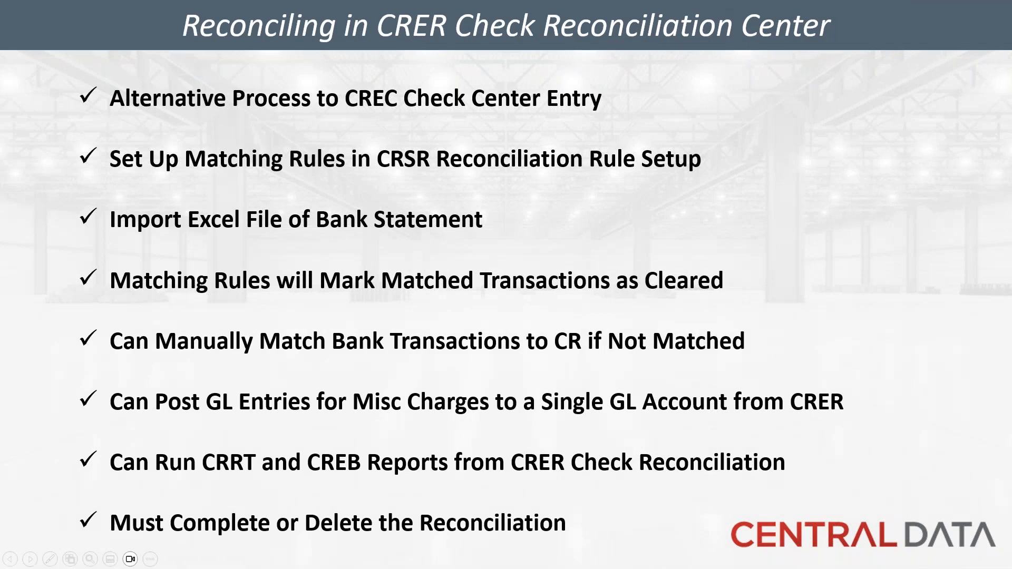